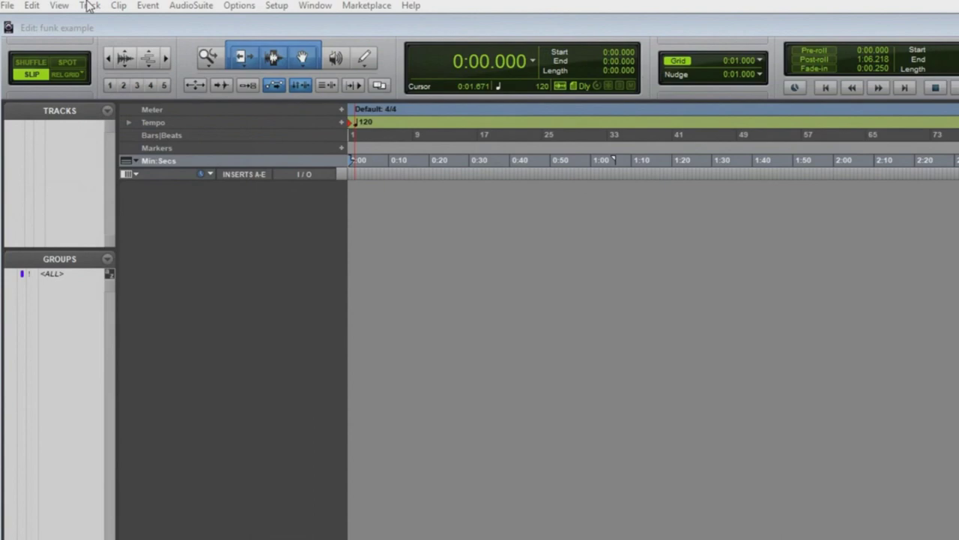
Create one new stereo instrument track for Band-in-a-Box
{"action": "left_click", "coordinate": [89, 6]}
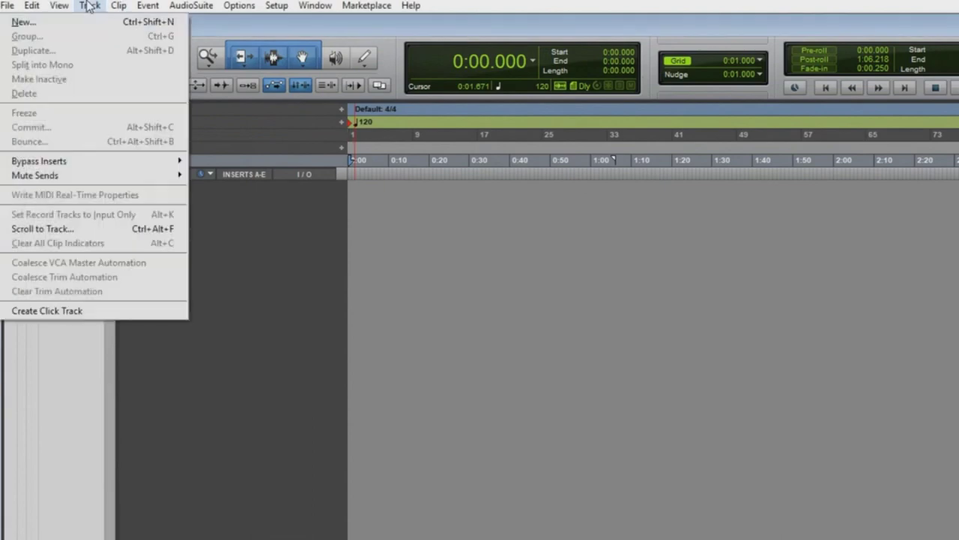
{"action": "left_click", "coordinate": [89, 21]}
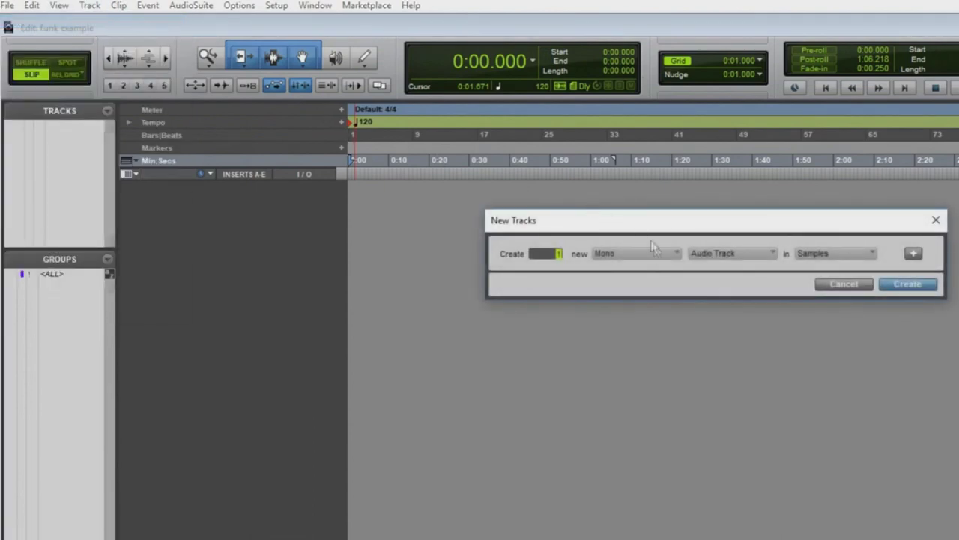
{"action": "left_click", "coordinate": [656, 254]}
{"action": "left_click", "coordinate": [704, 271]}
{"action": "left_click", "coordinate": [723, 258]}
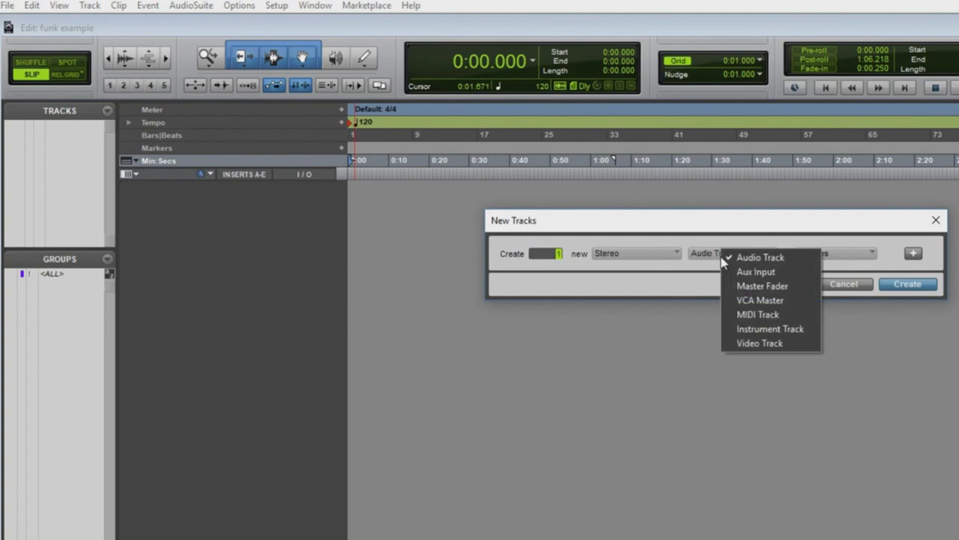
{"action": "left_click", "coordinate": [766, 329]}
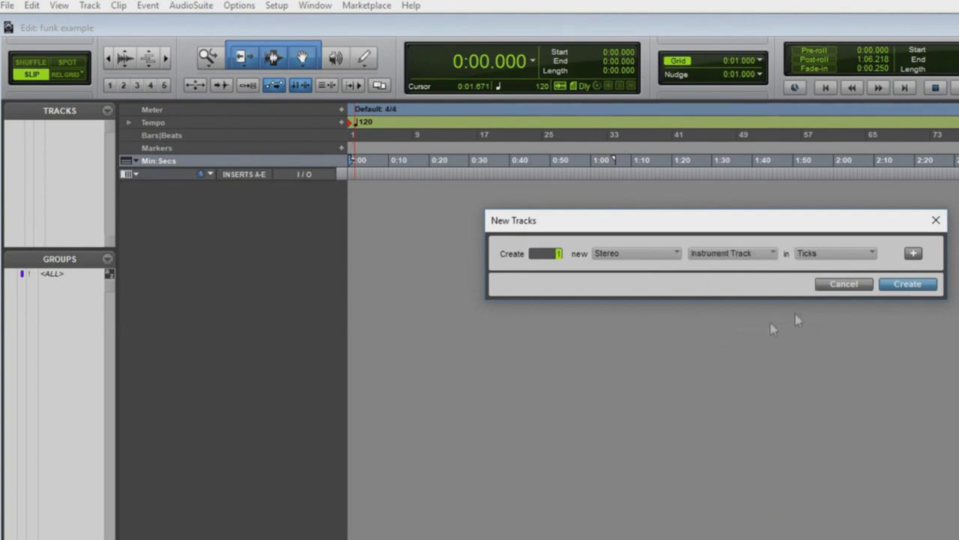
{"action": "left_click", "coordinate": [908, 285]}
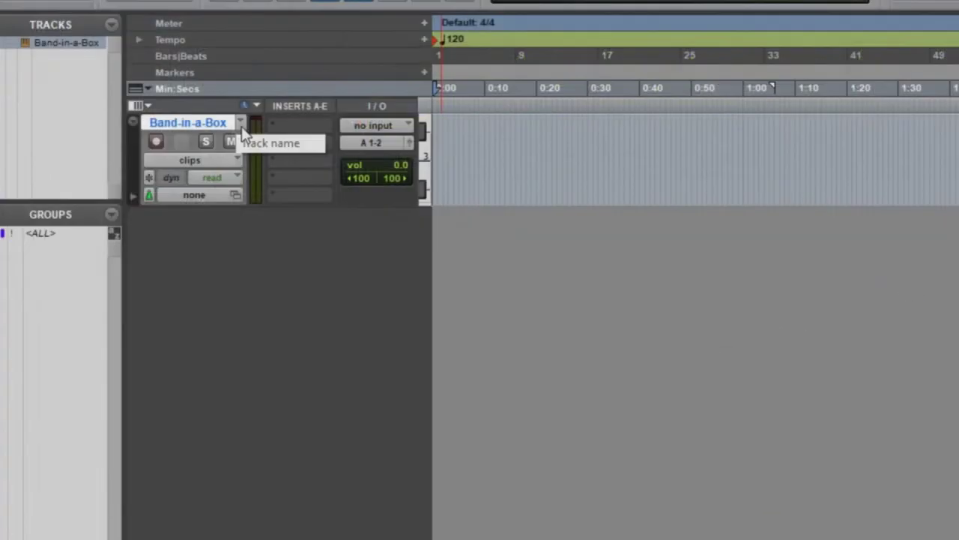
Insert the Band-in-a-Box DAW AAX instrument plugin on the track's first insert
{"action": "left_click", "coordinate": [276, 129]}
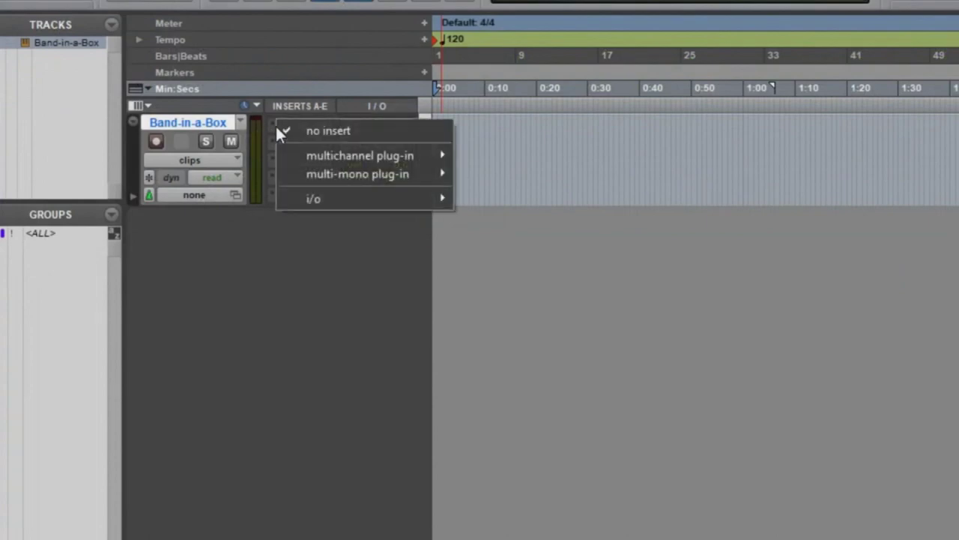
{"action": "mouse_move", "coordinate": [319, 152]}
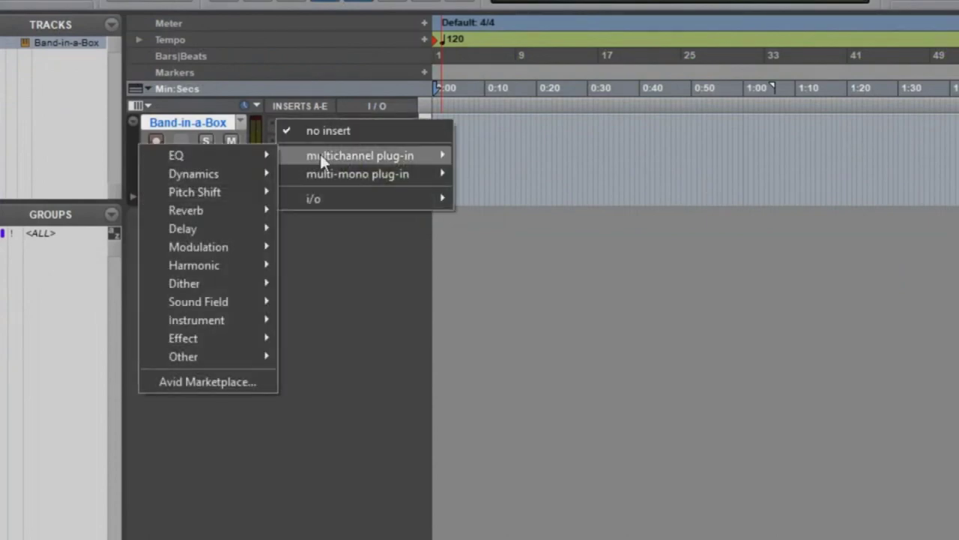
{"action": "mouse_move", "coordinate": [215, 320]}
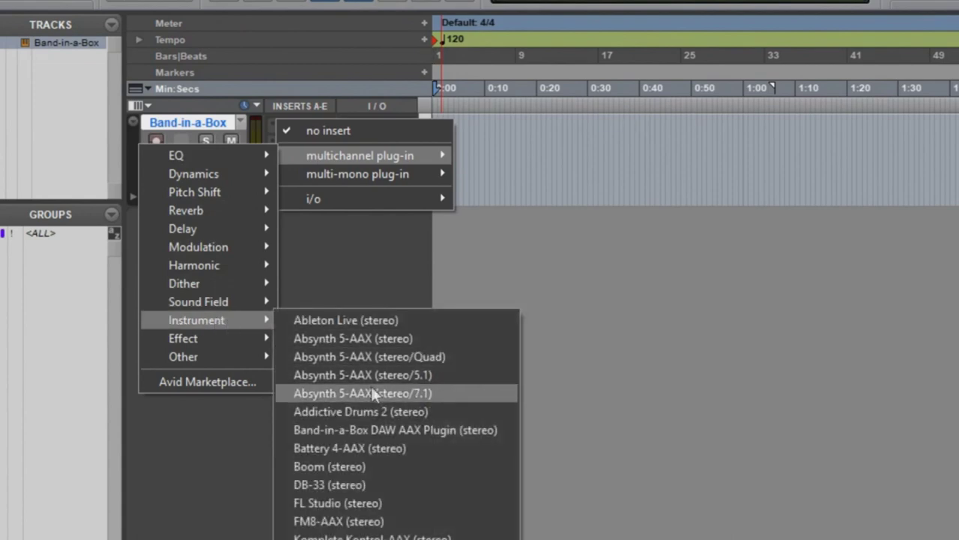
{"action": "left_click", "coordinate": [401, 430]}
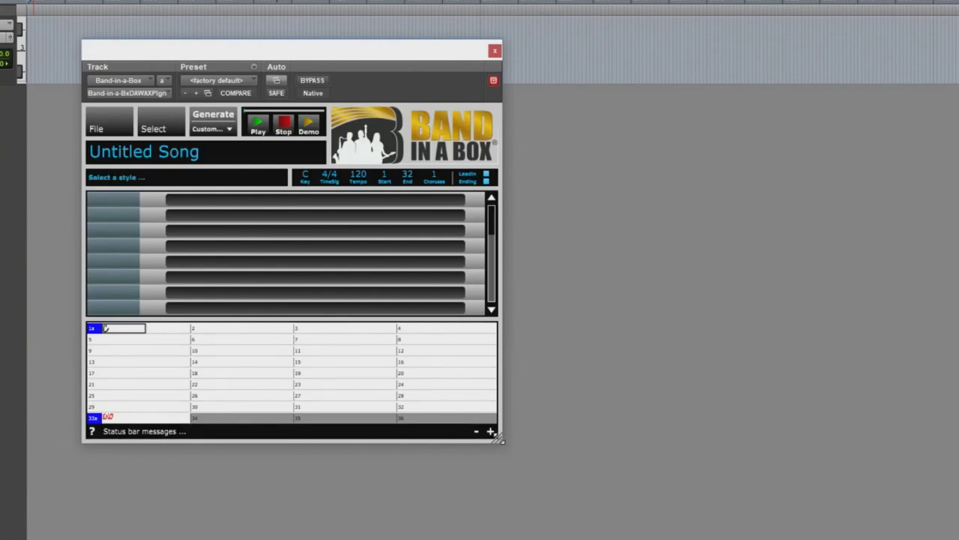
Enlarge the Band-in-a-Box plugin window and move it up toward the top of the screen
{"action": "left_click_drag", "start_coordinate": [498, 440], "coordinate": [719, 535]}
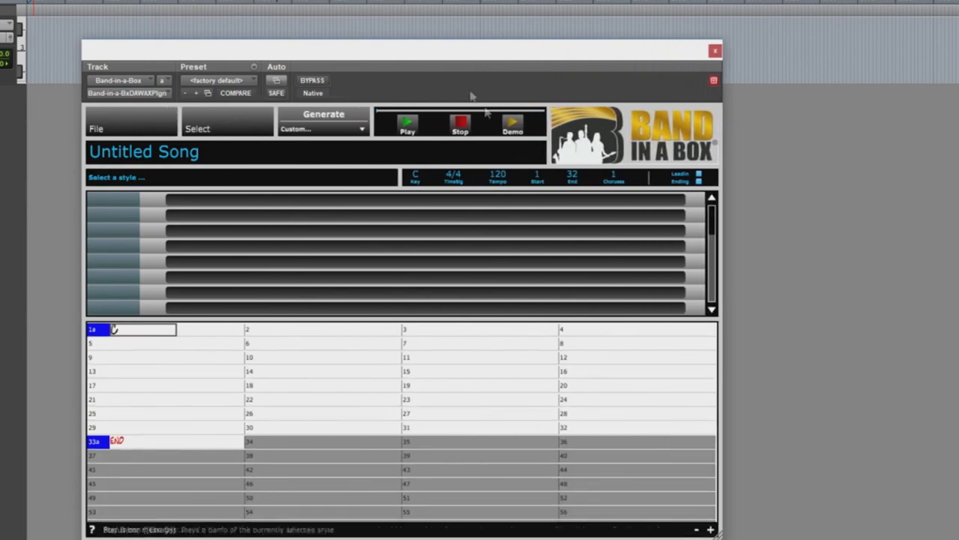
{"action": "left_click_drag", "start_coordinate": [452, 52], "coordinate": [448, 17]}
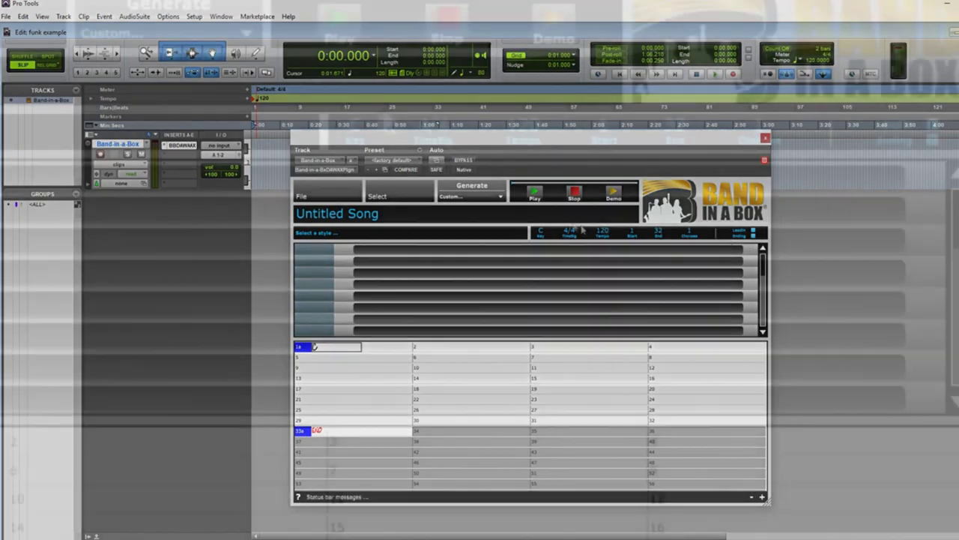
Set the song key to A, enter C7sus and D7, and copy bars 1–8 into 9–16
{"action": "left_click", "coordinate": [541, 232]}
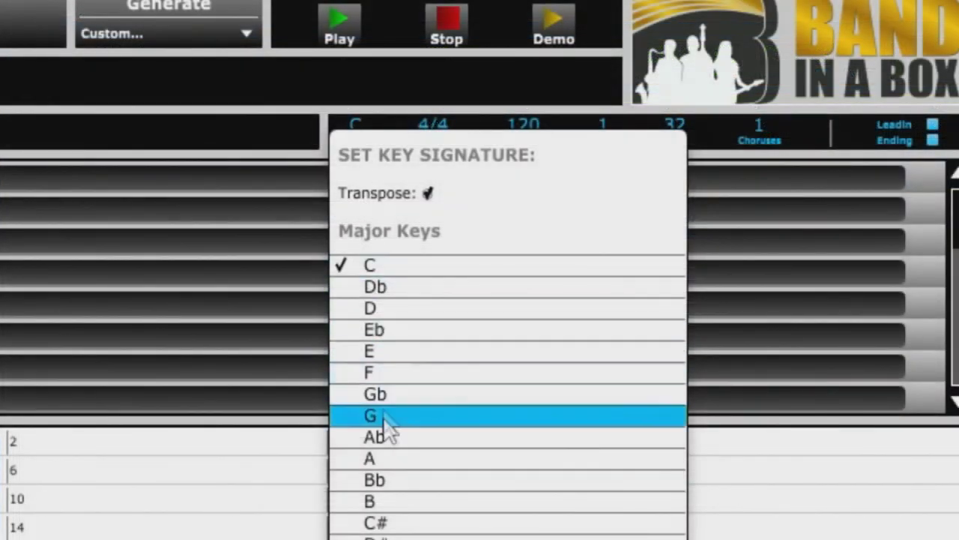
{"action": "left_click", "coordinate": [391, 459]}
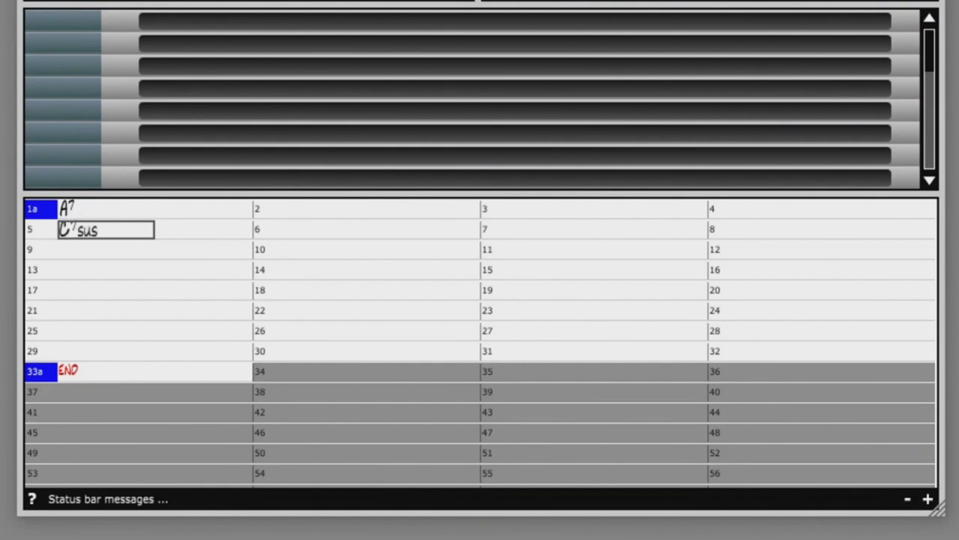
{"action": "key", "text": "Right"}
{"action": "key", "text": "Right"}
{"action": "key", "text": "Right"}
{"action": "key", "text": "Right"}
{"action": "type", "text": "D"}
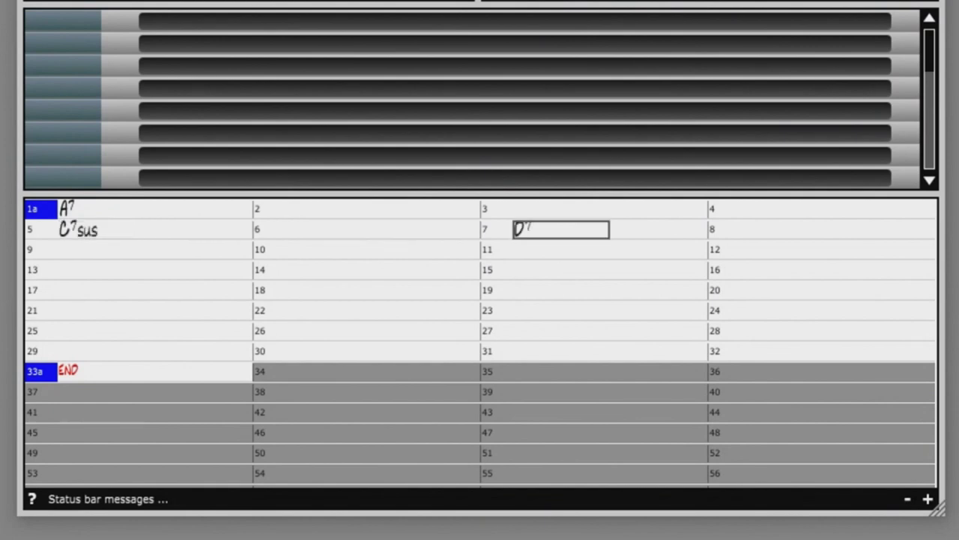
{"action": "type", "text": "7"}
{"action": "key", "text": "Right"}
{"action": "key", "text": "Right"}
{"action": "key", "text": "Right"}
{"action": "key", "text": "Right"}
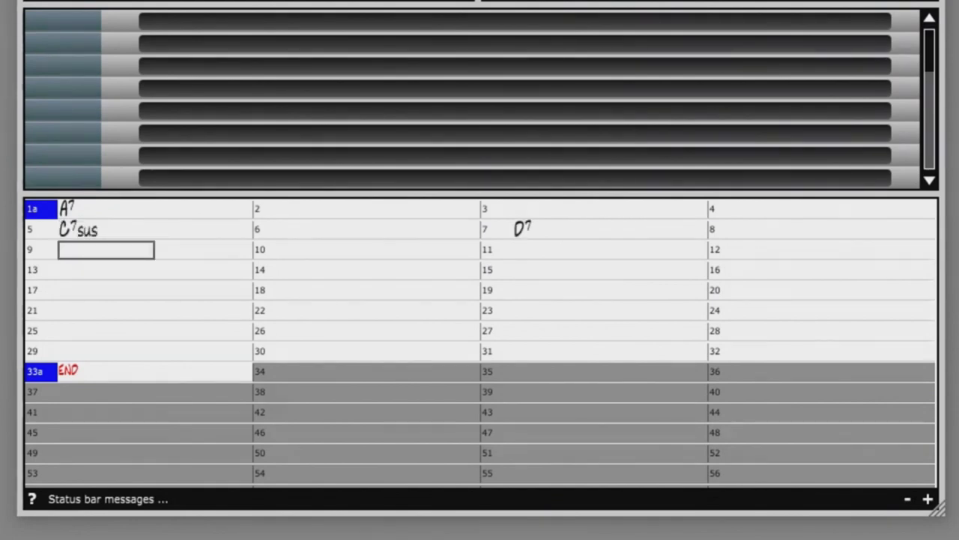
{"action": "key", "text": "Return"}
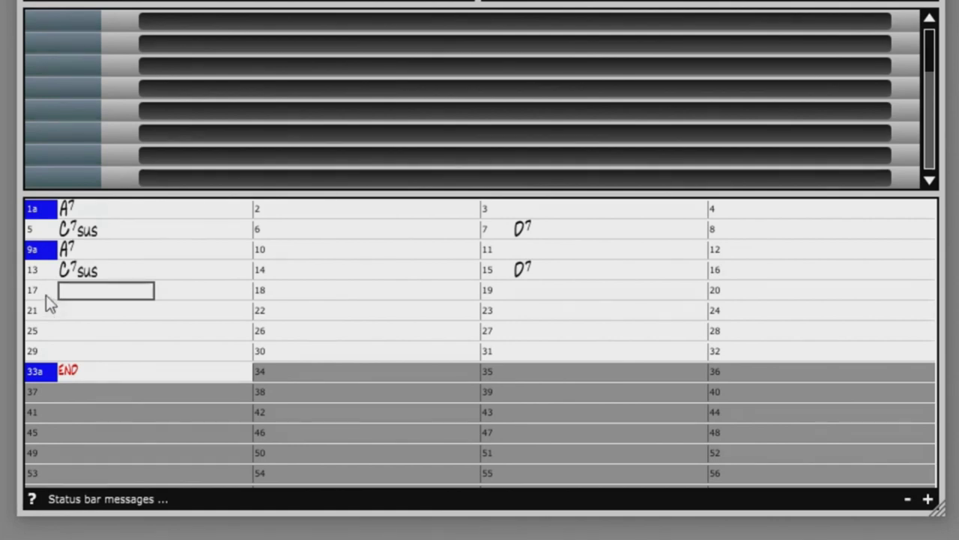
Mark bar 17 as the B section and enter Bm in bar 17, Em in bar 19
{"action": "left_click", "coordinate": [44, 293]}
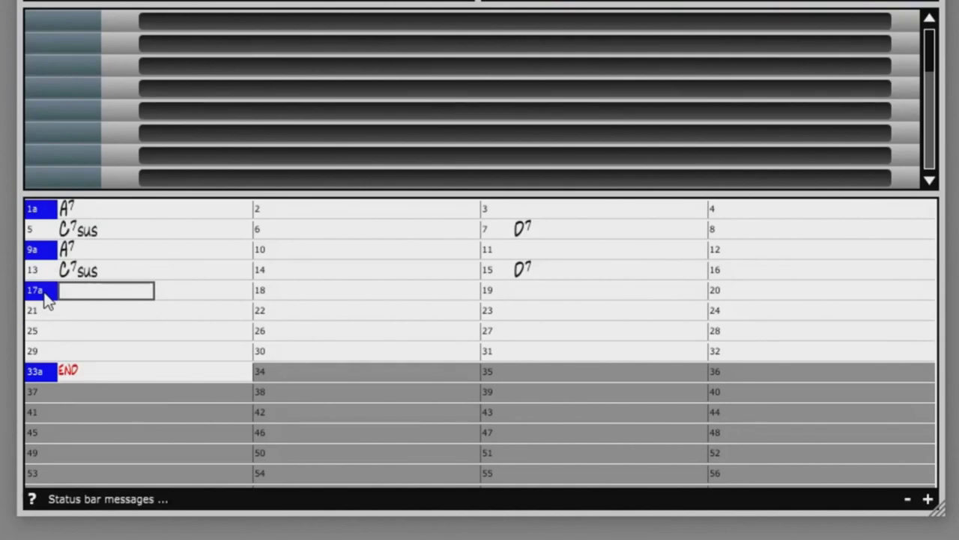
{"action": "left_click", "coordinate": [45, 293]}
{"action": "type", "text": "Bm"}
{"action": "key", "text": "Return"}
{"action": "key", "text": "Right"}
{"action": "key", "text": "Right"}
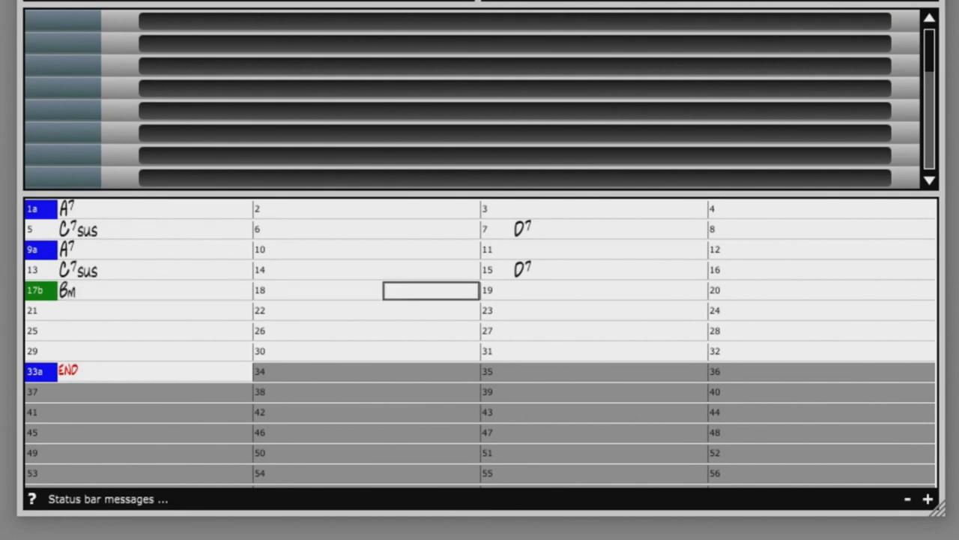
{"action": "key", "text": "Right"}
{"action": "type", "text": "Em"}
{"action": "key", "text": "Return"}
{"action": "key", "text": "Right"}
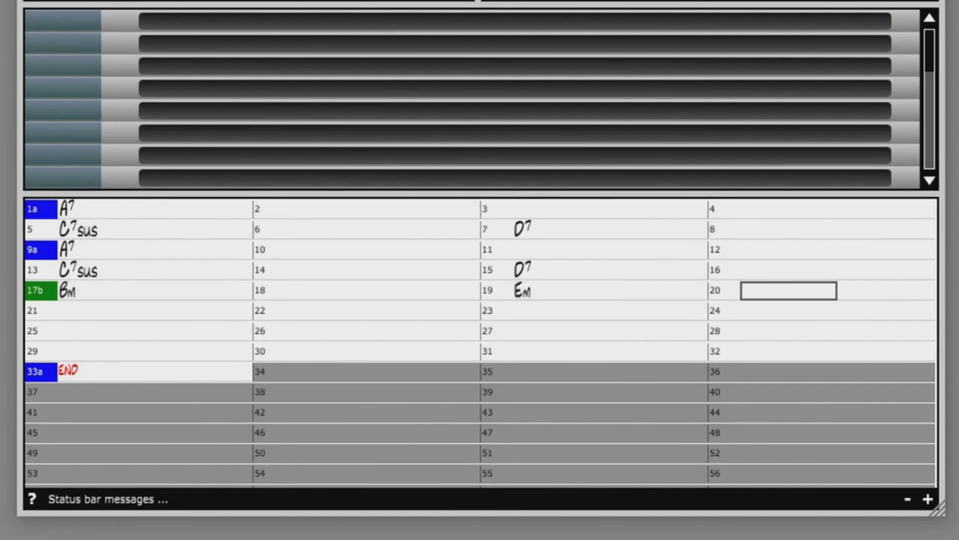
{"action": "key", "text": "Right"}
{"action": "key", "text": "Right"}
Enter Bm in bar 21 and E7 in bar 23, making bar 24 the last bar
{"action": "type", "text": "Bm"}
{"action": "key", "text": "Return"}
{"action": "key", "text": "Right"}
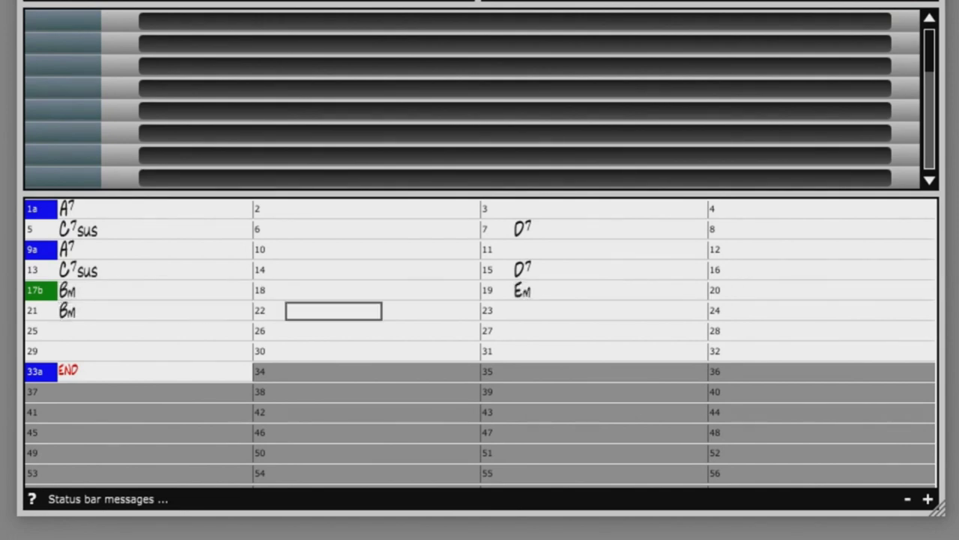
{"action": "key", "text": "Right"}
{"action": "key", "text": "Right"}
{"action": "type", "text": "E"}
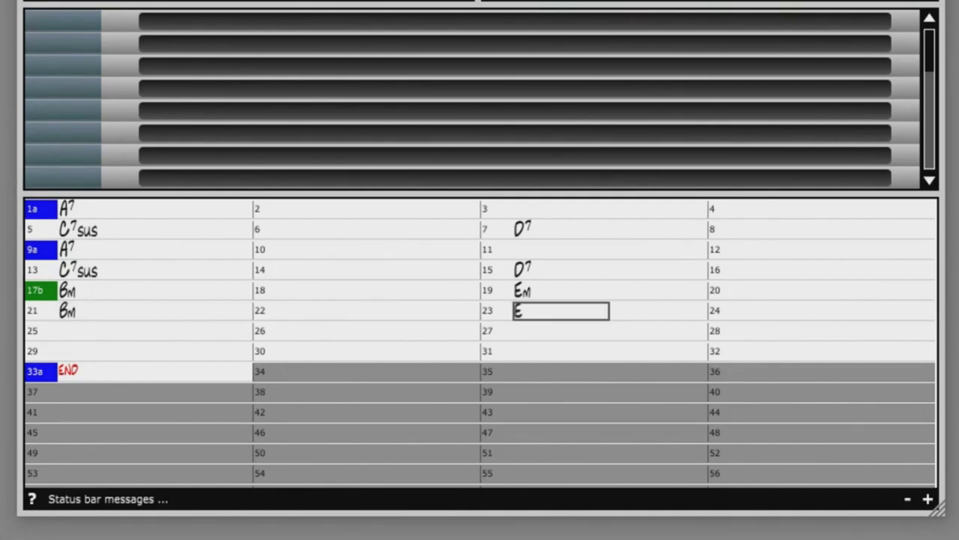
{"action": "key", "text": "Return"}
{"action": "key", "text": "Right"}
{"action": "key", "text": "Right"}
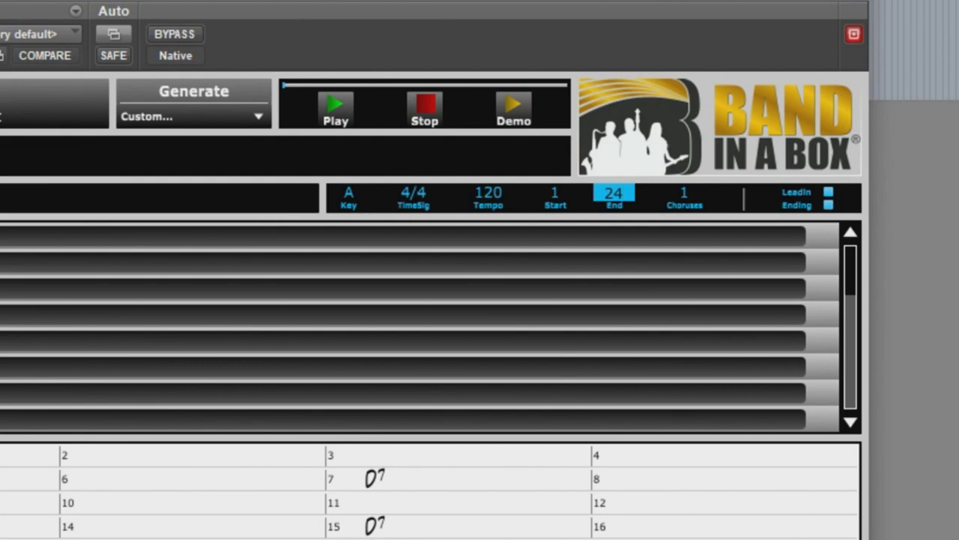
{"action": "key", "text": "Return"}
Add an A ending chord at bar 25 and set the choruses to 4
{"action": "left_click", "coordinate": [268, 341]}
{"action": "type", "text": "A"}
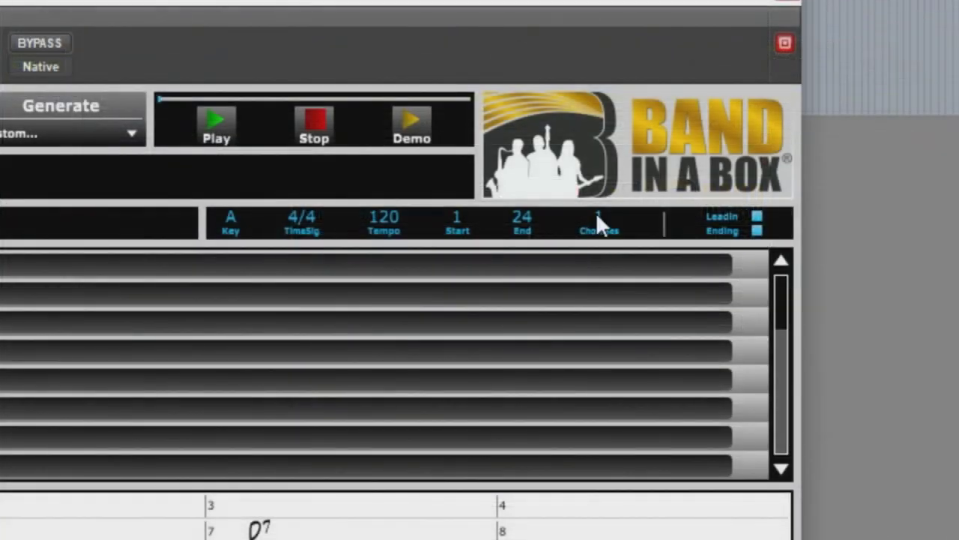
{"action": "left_click", "coordinate": [598, 217]}
{"action": "type", "text": "4"}
{"action": "key", "text": "Return"}
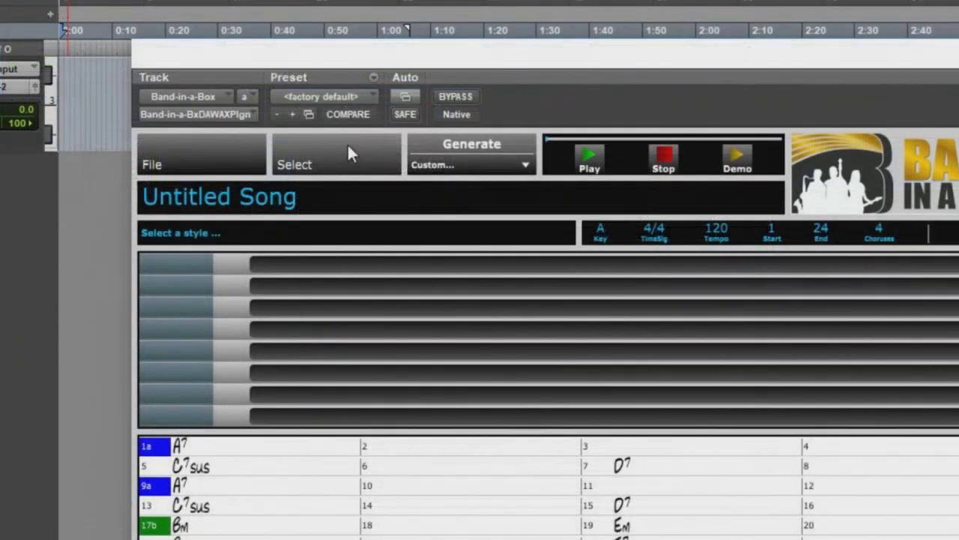
Open the StylePicker via Select > Select A Style and expand the style category list
{"action": "left_click", "coordinate": [347, 149]}
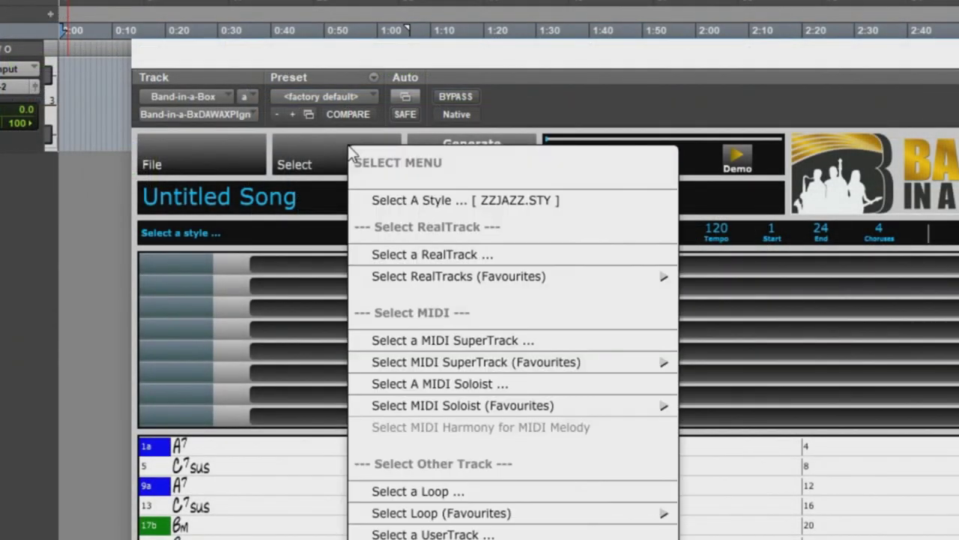
{"action": "left_click", "coordinate": [409, 200]}
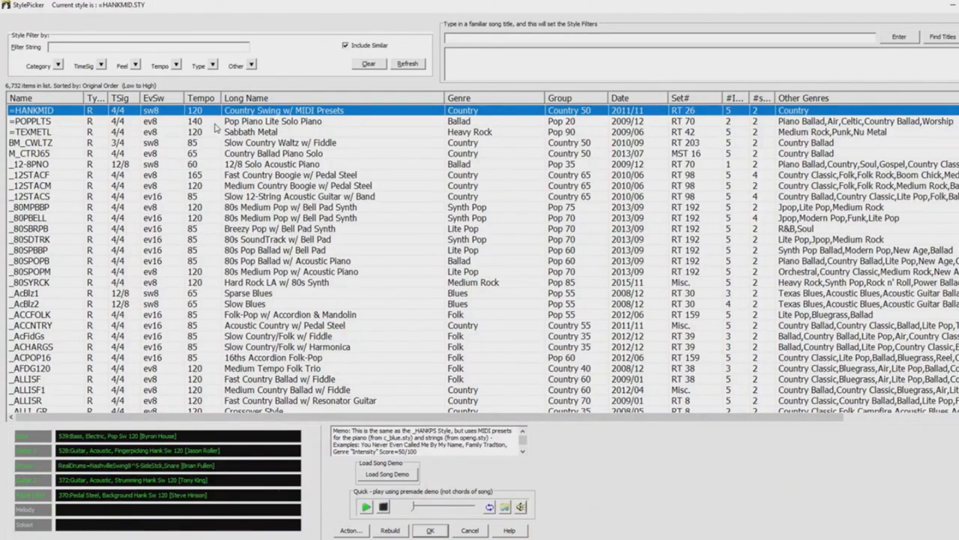
{"action": "left_click", "coordinate": [60, 66]}
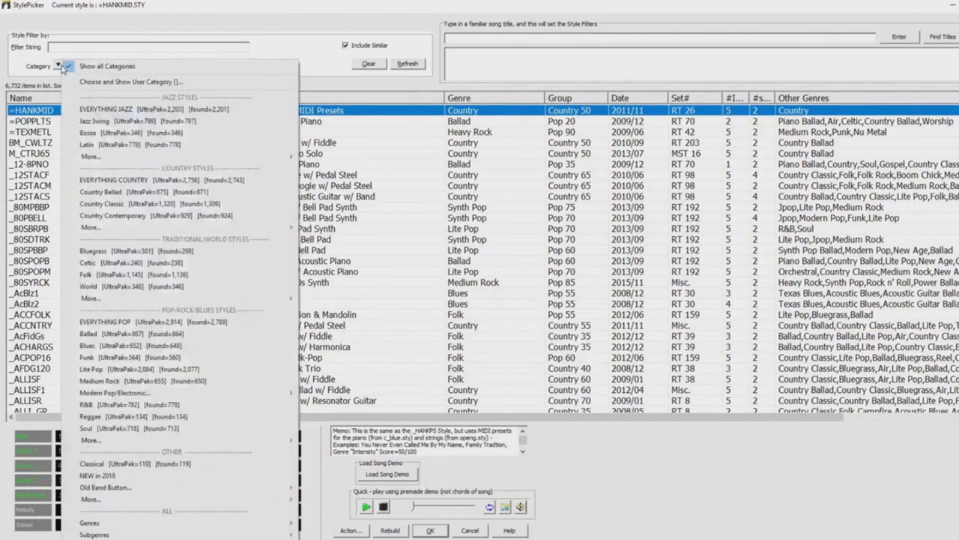
Show Jazz styles newest first and audition _RONDA, _MISTNYC, _CAMILA and _IGUAZU+
{"action": "left_click", "coordinate": [132, 110]}
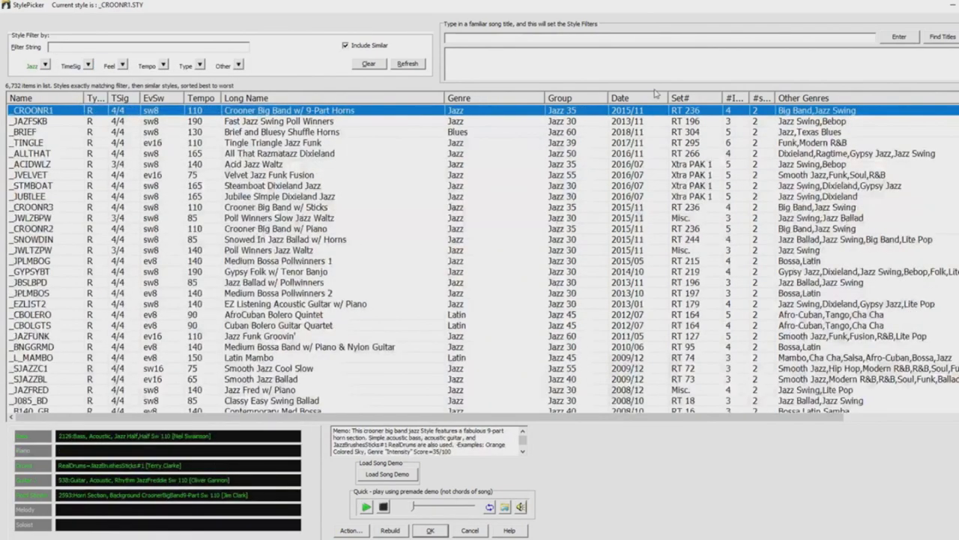
{"action": "left_click", "coordinate": [643, 98]}
{"action": "scroll", "coordinate": [450, 248], "scroll_direction": "up", "scroll_amount": 10}
{"action": "double_click", "coordinate": [103, 192]}
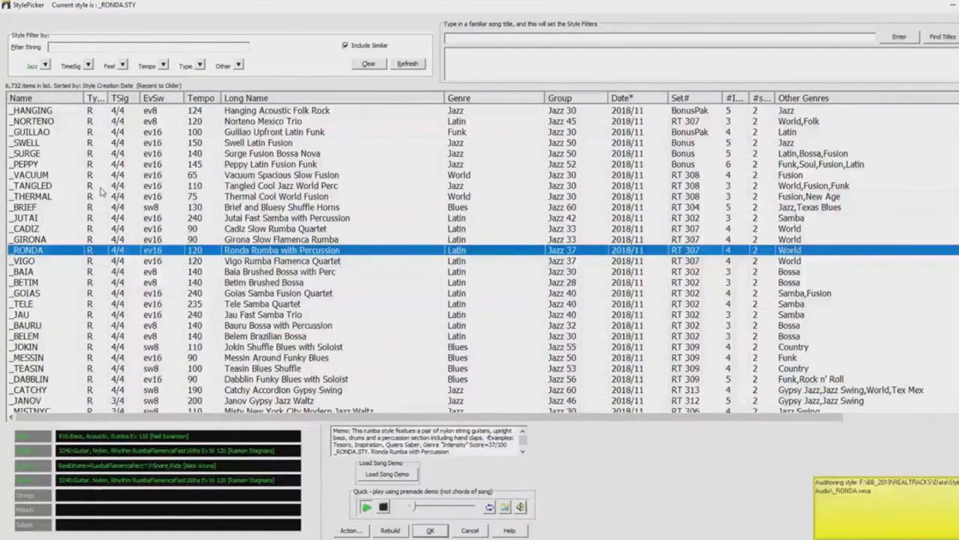
{"action": "scroll", "coordinate": [69, 249], "scroll_direction": "down", "scroll_amount": 2}
{"action": "double_click", "coordinate": [69, 249]}
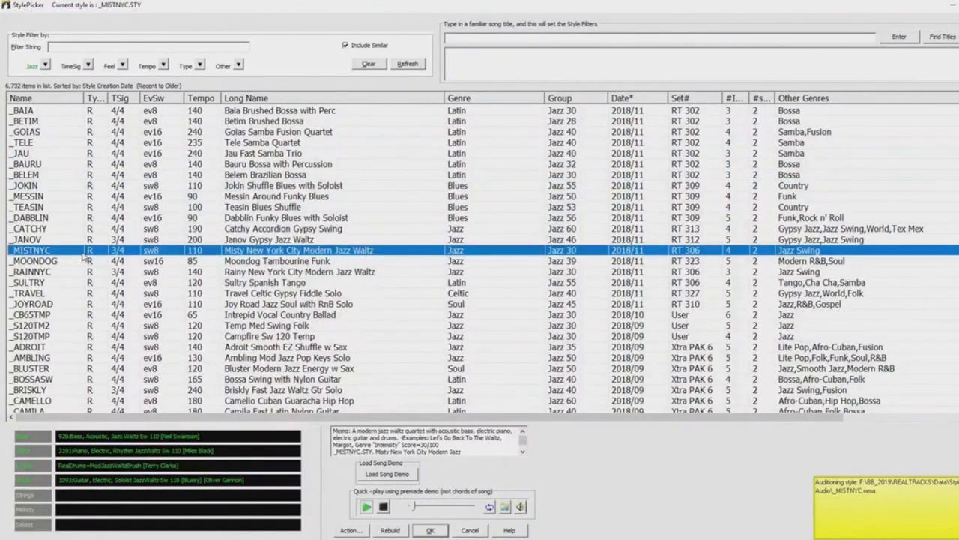
{"action": "scroll", "coordinate": [129, 222], "scroll_direction": "down", "scroll_amount": 1}
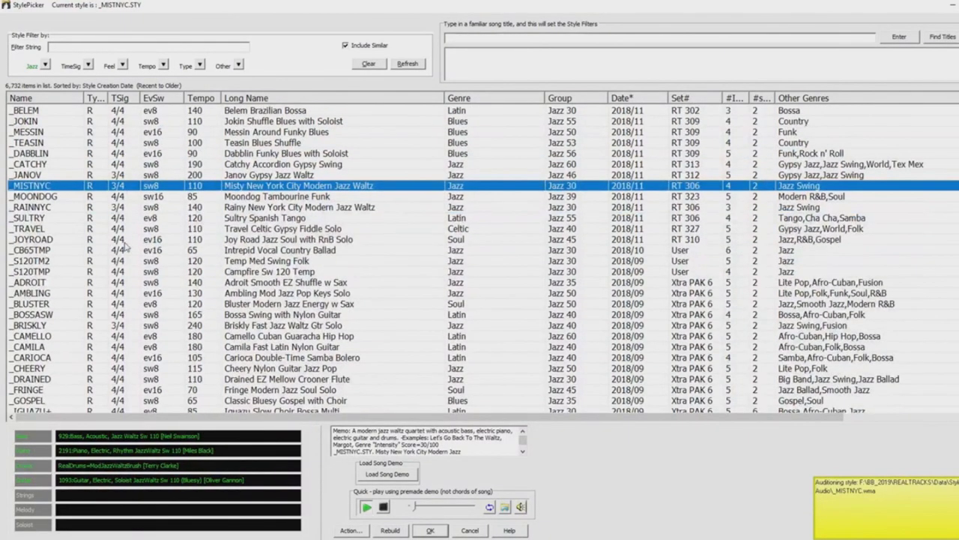
{"action": "scroll", "coordinate": [78, 278], "scroll_direction": "down", "scroll_amount": 2}
{"action": "double_click", "coordinate": [77, 282]}
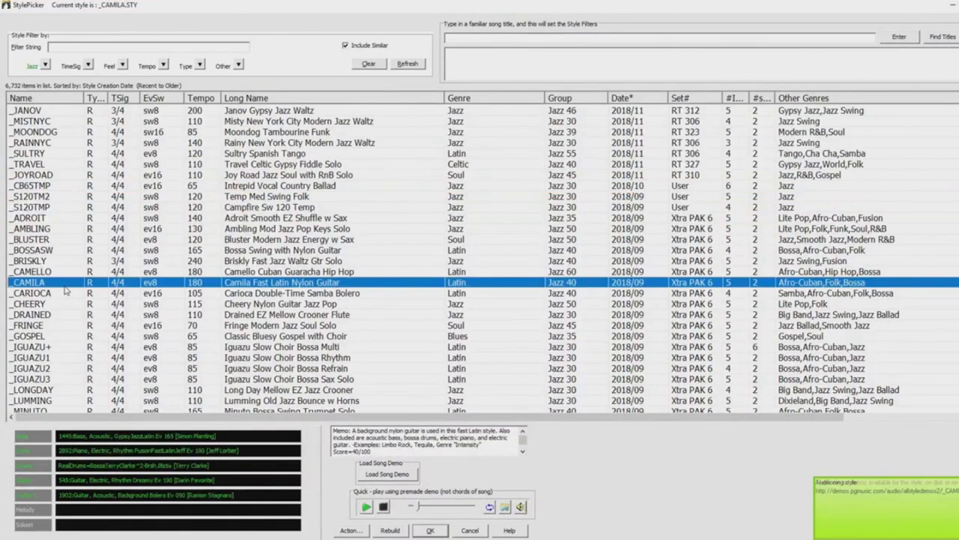
{"action": "scroll", "coordinate": [74, 281], "scroll_direction": "down", "scroll_amount": 2}
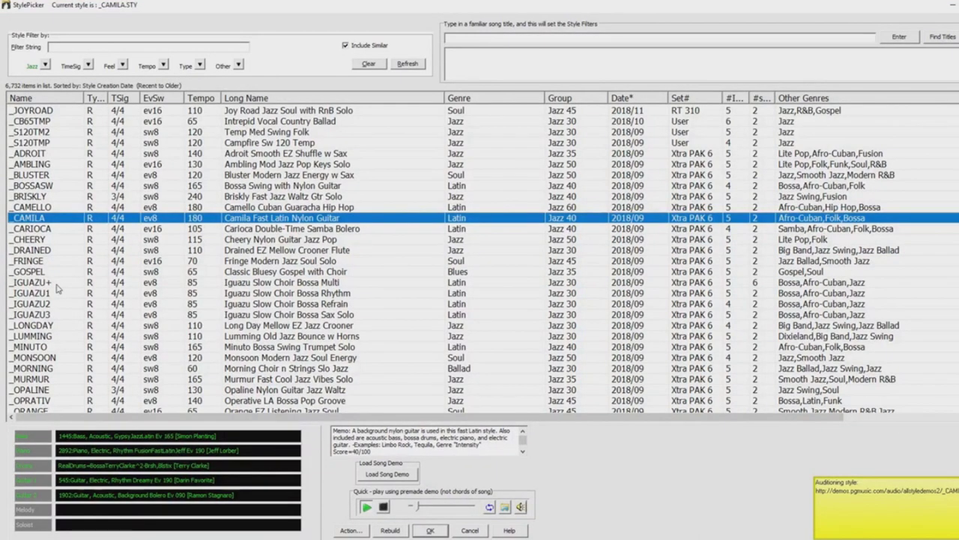
{"action": "double_click", "coordinate": [57, 284]}
Audition the _MONSOON, _ALOFT, _LEEWAY and _TREPID+ jazz styles
{"action": "scroll", "coordinate": [127, 198], "scroll_direction": "down", "scroll_amount": 1}
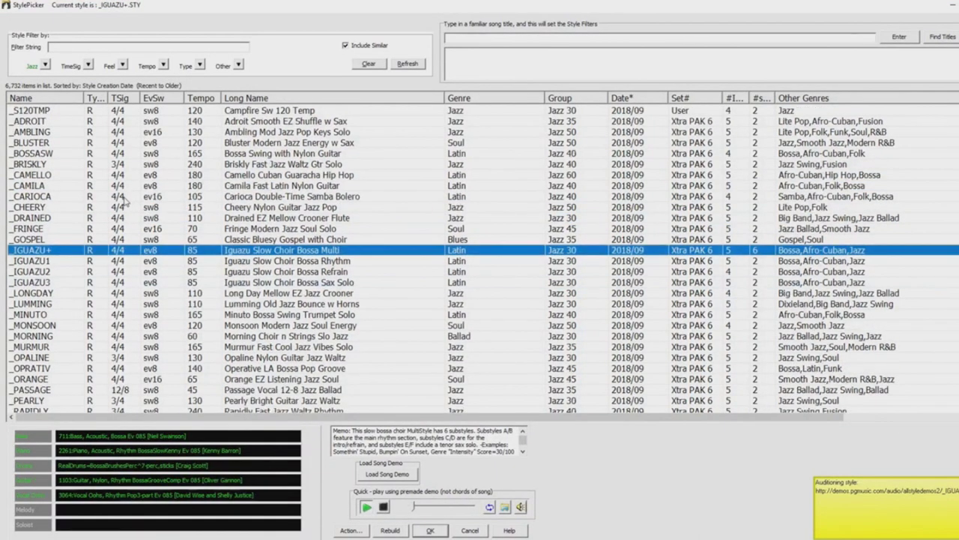
{"action": "scroll", "coordinate": [114, 225], "scroll_direction": "down", "scroll_amount": 2}
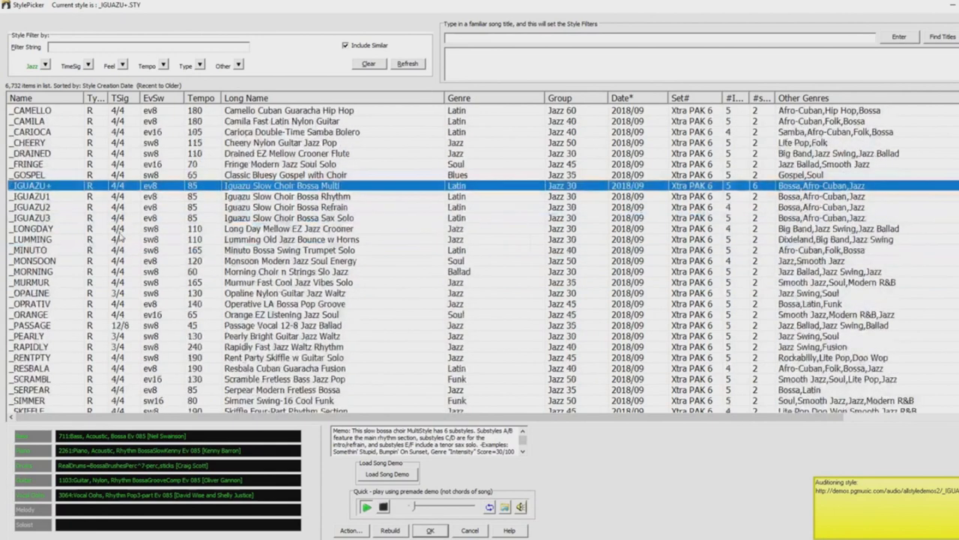
{"action": "left_click", "coordinate": [53, 262]}
{"action": "scroll", "coordinate": [123, 177], "scroll_direction": "down", "scroll_amount": 3}
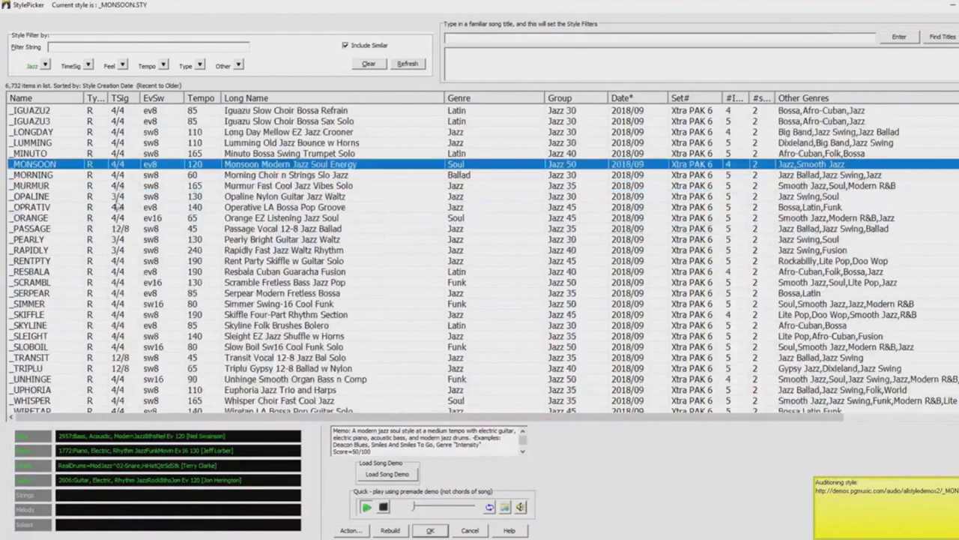
{"action": "scroll", "coordinate": [100, 230], "scroll_direction": "down", "scroll_amount": 5}
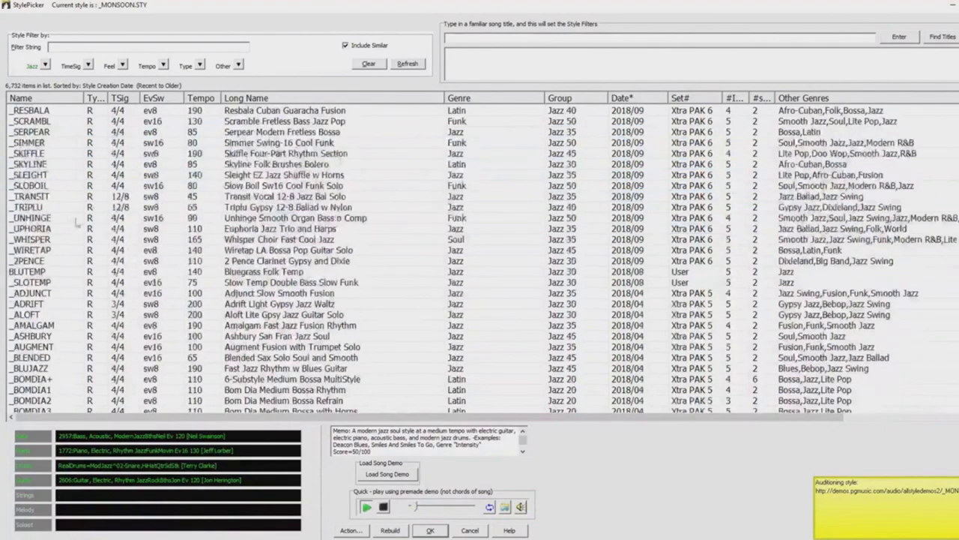
{"action": "scroll", "coordinate": [47, 212], "scroll_direction": "down", "scroll_amount": 3}
{"action": "left_click", "coordinate": [49, 217]}
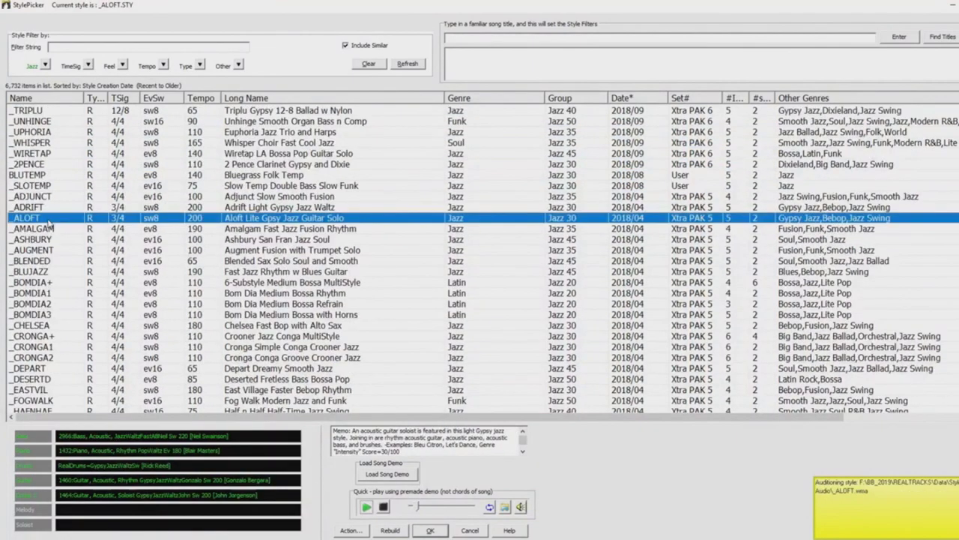
{"action": "scroll", "coordinate": [52, 213], "scroll_direction": "down", "scroll_amount": 2}
{"action": "scroll", "coordinate": [83, 213], "scroll_direction": "down", "scroll_amount": 8}
{"action": "scroll", "coordinate": [88, 213], "scroll_direction": "down", "scroll_amount": 3}
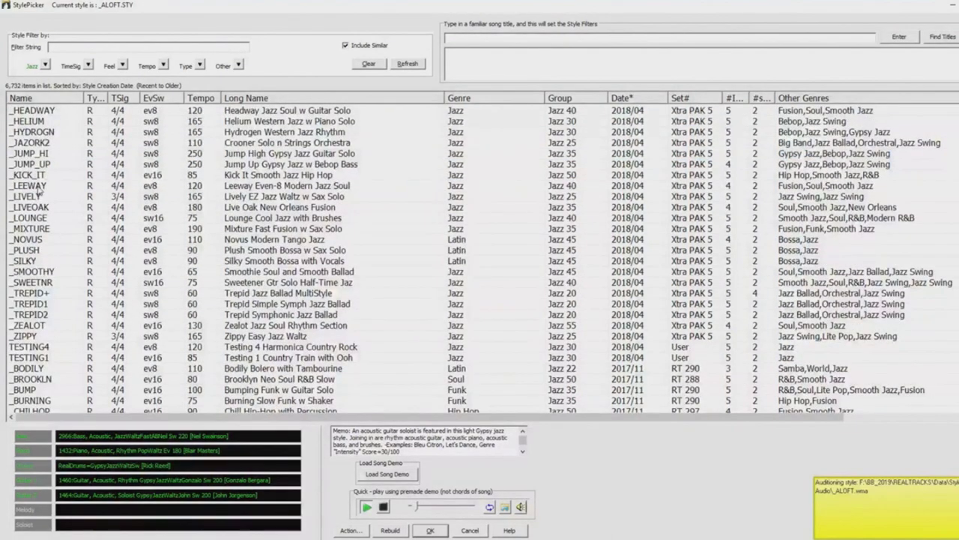
{"action": "left_click", "coordinate": [37, 188]}
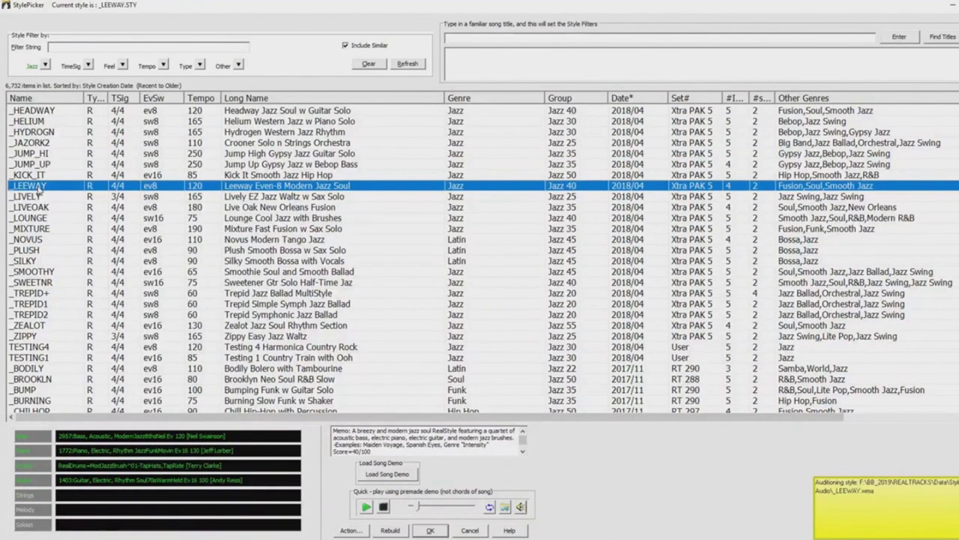
{"action": "scroll", "coordinate": [45, 196], "scroll_direction": "down", "scroll_amount": 3}
{"action": "left_click", "coordinate": [48, 197]}
{"action": "scroll", "coordinate": [67, 232], "scroll_direction": "down", "scroll_amount": 1}
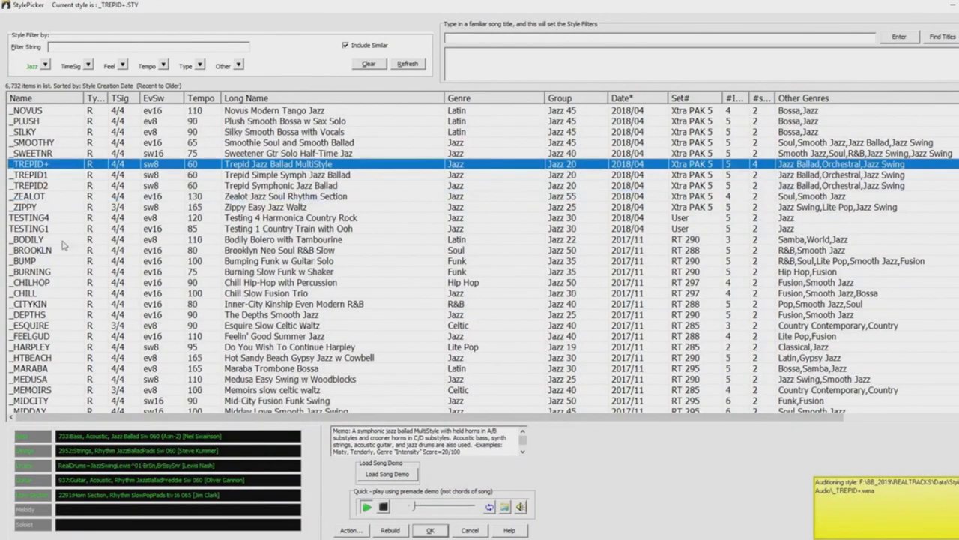
{"action": "scroll", "coordinate": [65, 246], "scroll_direction": "down", "scroll_amount": 1}
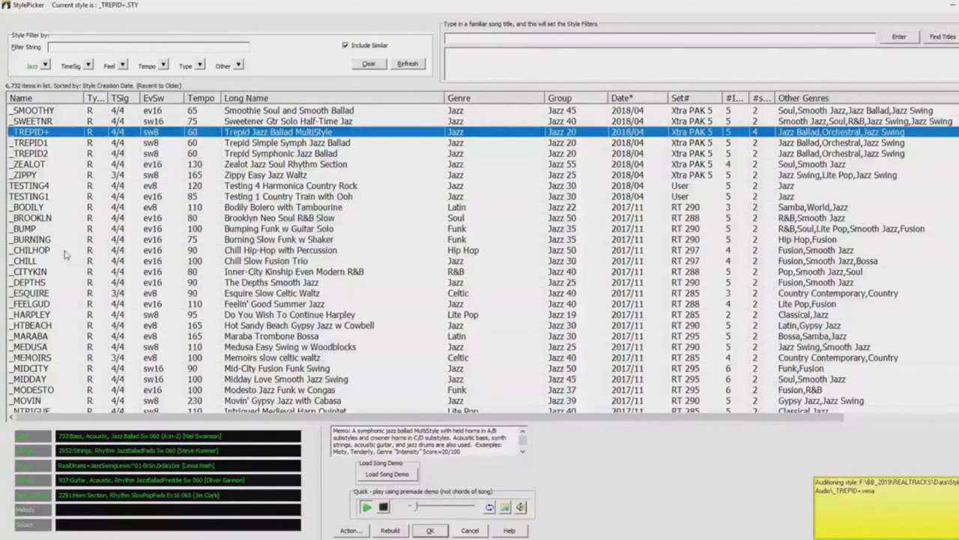
Switch to Medium Rock styles and audition _OSMIUM, _BUTANE and _MIGHTY
{"action": "left_click", "coordinate": [45, 65]}
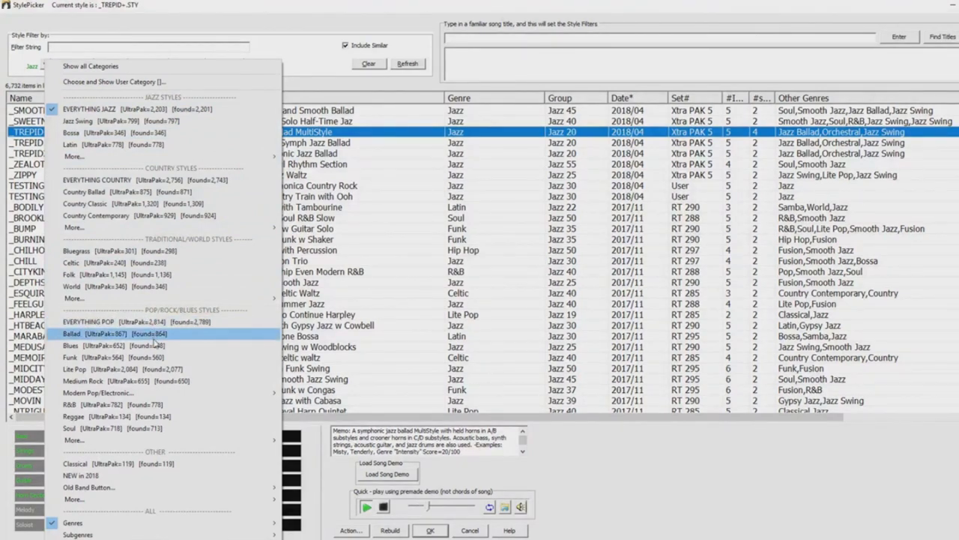
{"action": "left_click", "coordinate": [159, 381]}
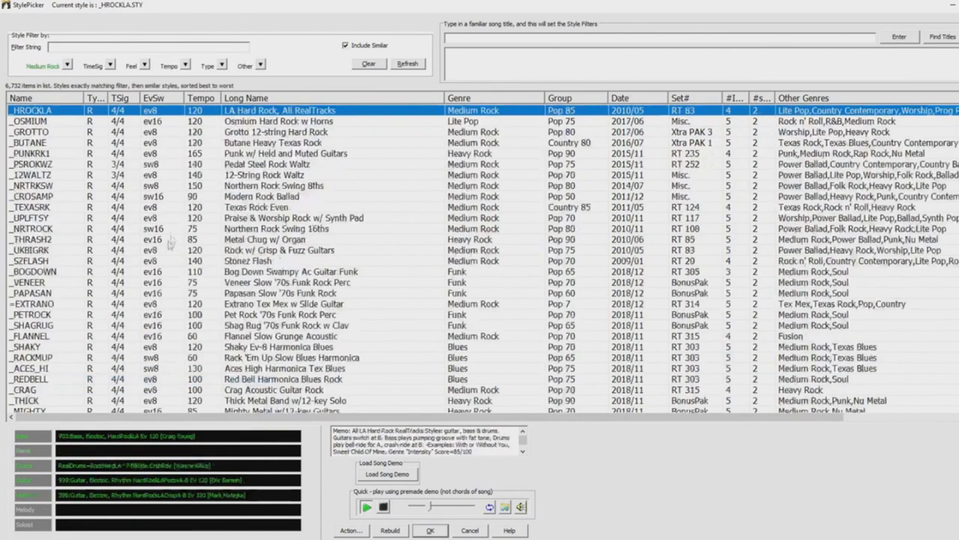
{"action": "left_click", "coordinate": [53, 123]}
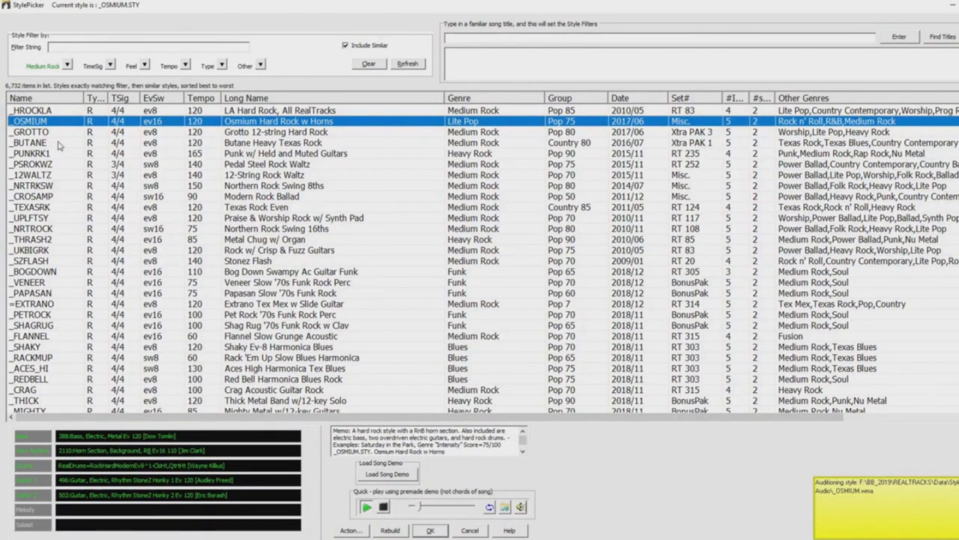
{"action": "left_click", "coordinate": [60, 143]}
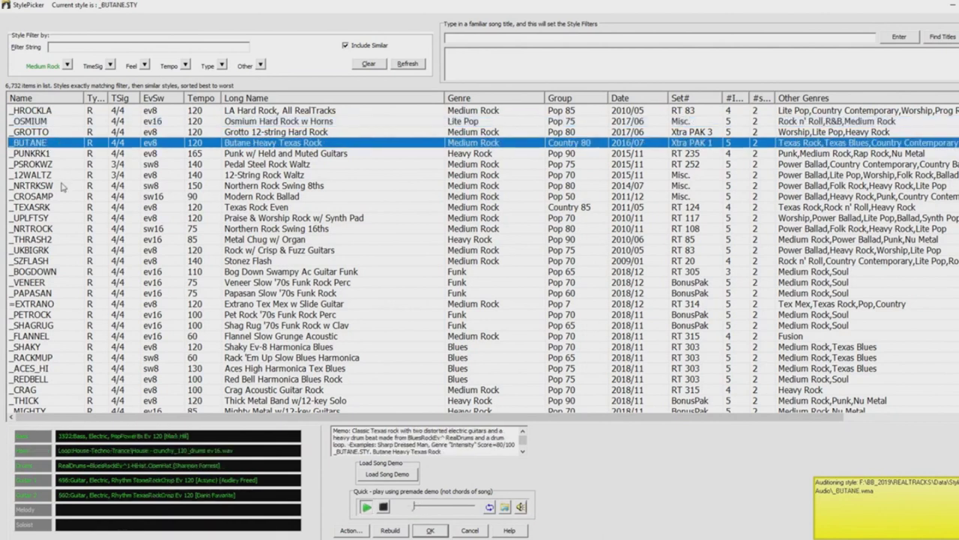
{"action": "scroll", "coordinate": [62, 187], "scroll_direction": "down", "scroll_amount": 1}
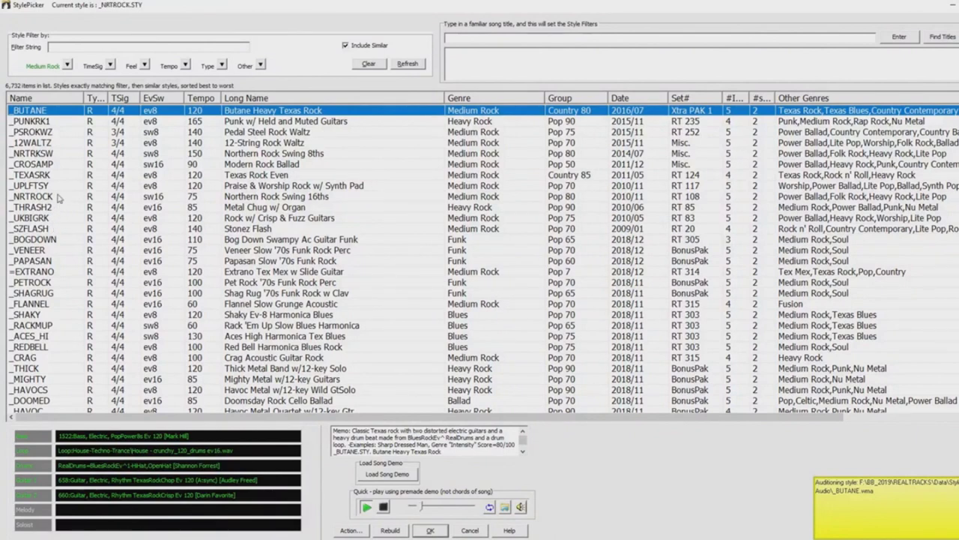
{"action": "scroll", "coordinate": [48, 314], "scroll_direction": "down", "scroll_amount": 2}
{"action": "left_click", "coordinate": [48, 315]}
{"action": "scroll", "coordinate": [74, 277], "scroll_direction": "down", "scroll_amount": 1}
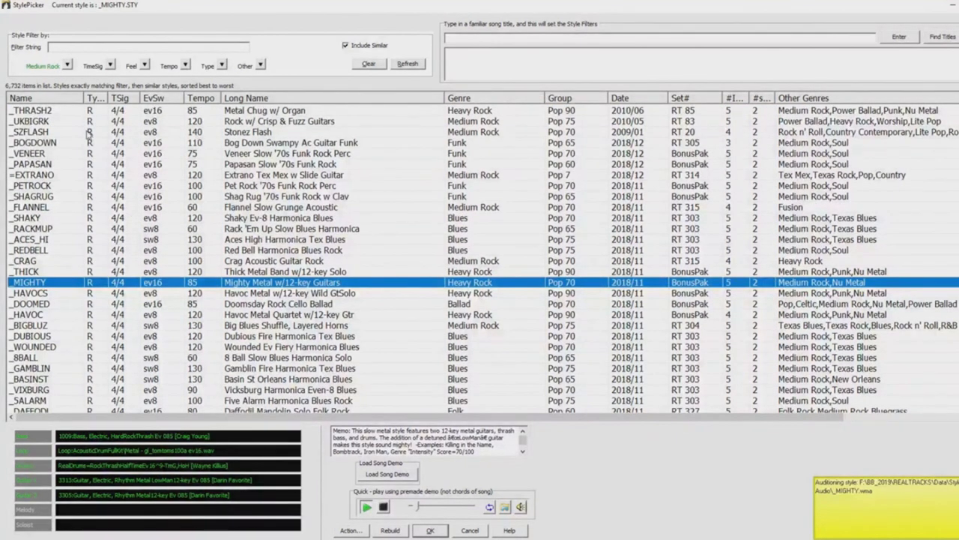
Switch to EVERYTHING COUNTRY, audition _CUTLERY and _CTRYPOP, and select _SPARK
{"action": "left_click", "coordinate": [68, 66]}
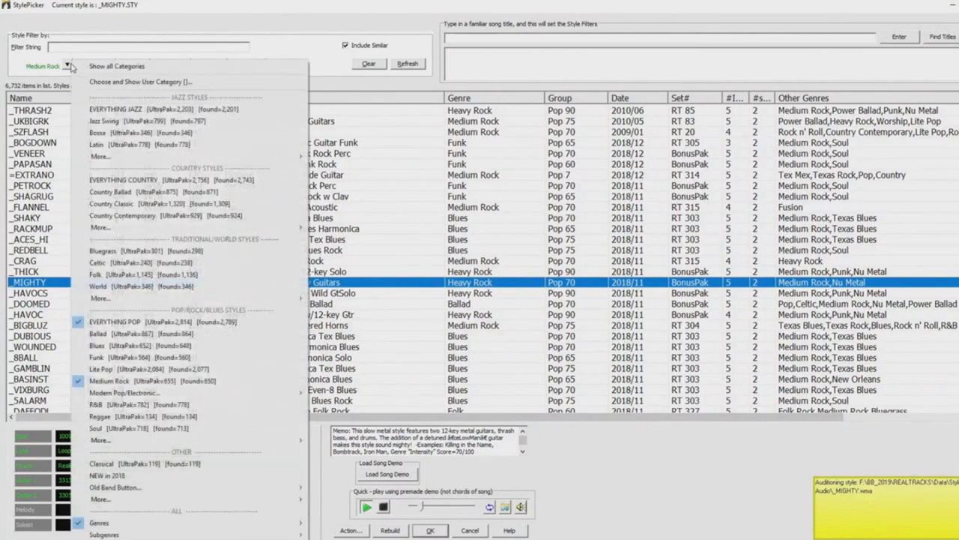
{"action": "left_click", "coordinate": [154, 180]}
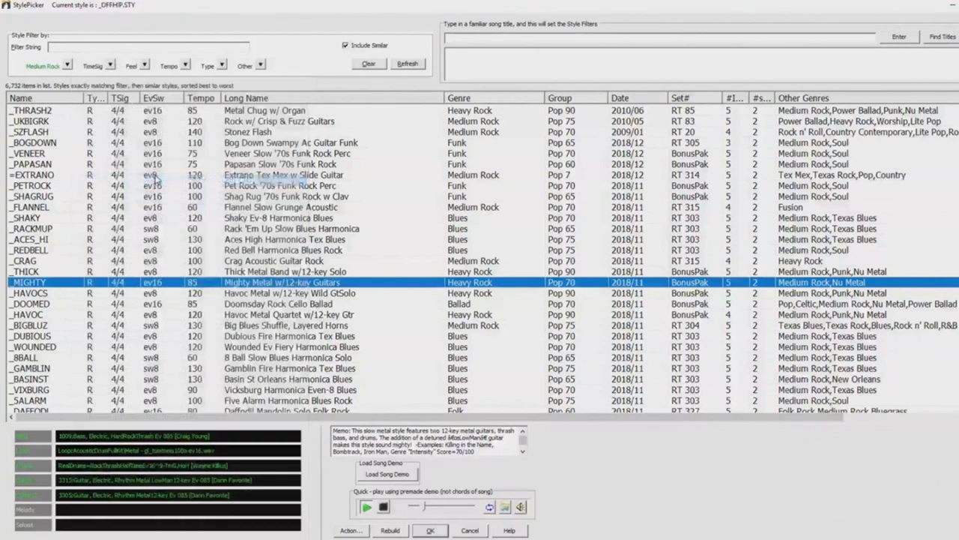
{"action": "scroll", "coordinate": [71, 176], "scroll_direction": "down", "scroll_amount": 2}
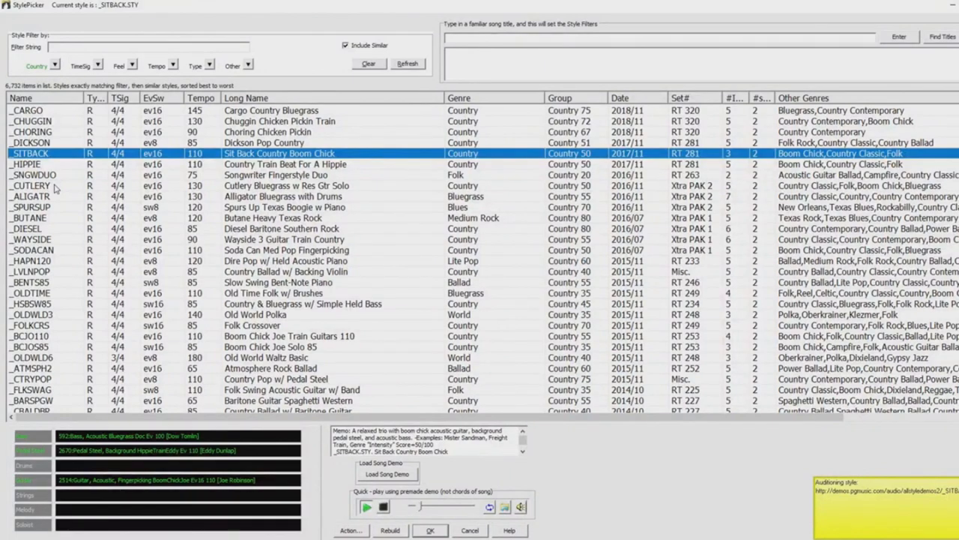
{"action": "left_click", "coordinate": [55, 186]}
{"action": "scroll", "coordinate": [96, 154], "scroll_direction": "down", "scroll_amount": 1}
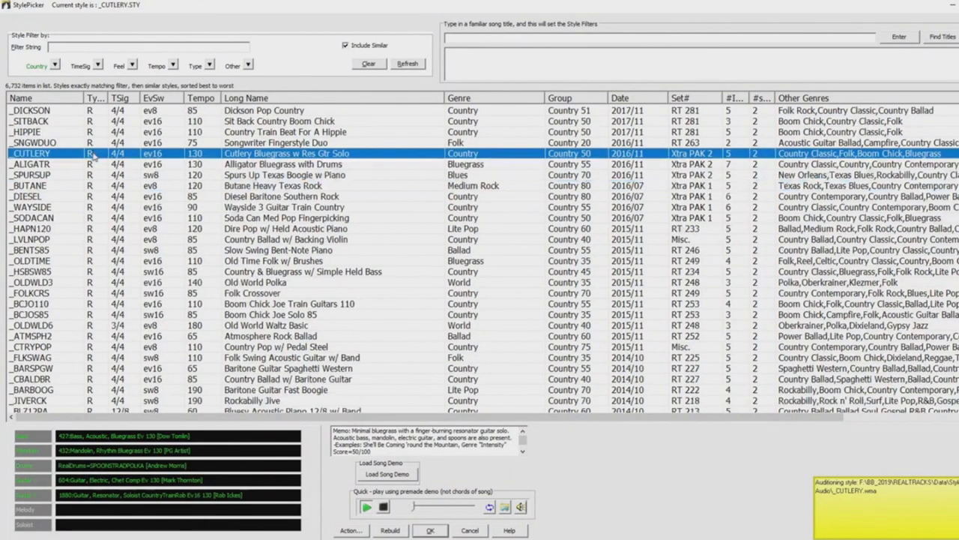
{"action": "scroll", "coordinate": [90, 176], "scroll_direction": "down", "scroll_amount": 1}
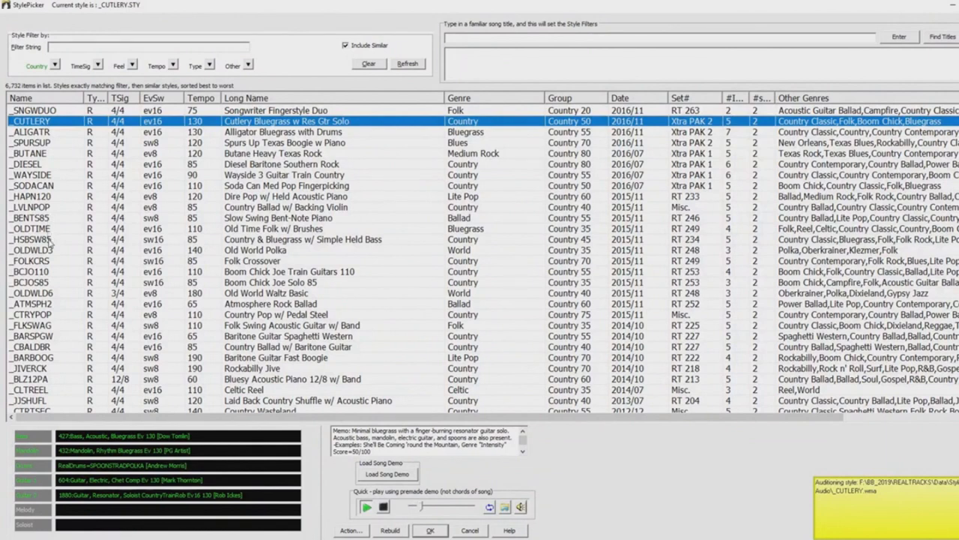
{"action": "scroll", "coordinate": [47, 285], "scroll_direction": "down", "scroll_amount": 1}
{"action": "left_click", "coordinate": [46, 282]}
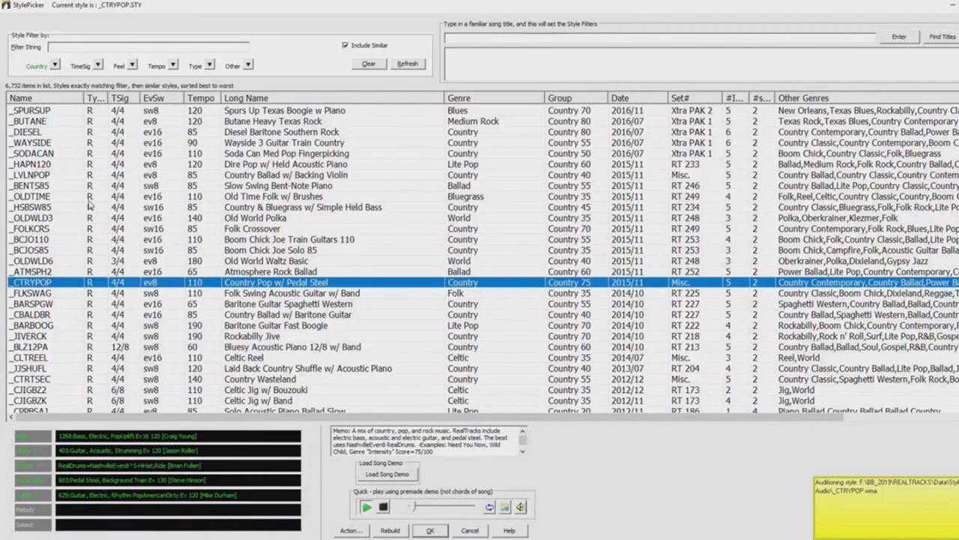
{"action": "scroll", "coordinate": [88, 203], "scroll_direction": "down", "scroll_amount": 1}
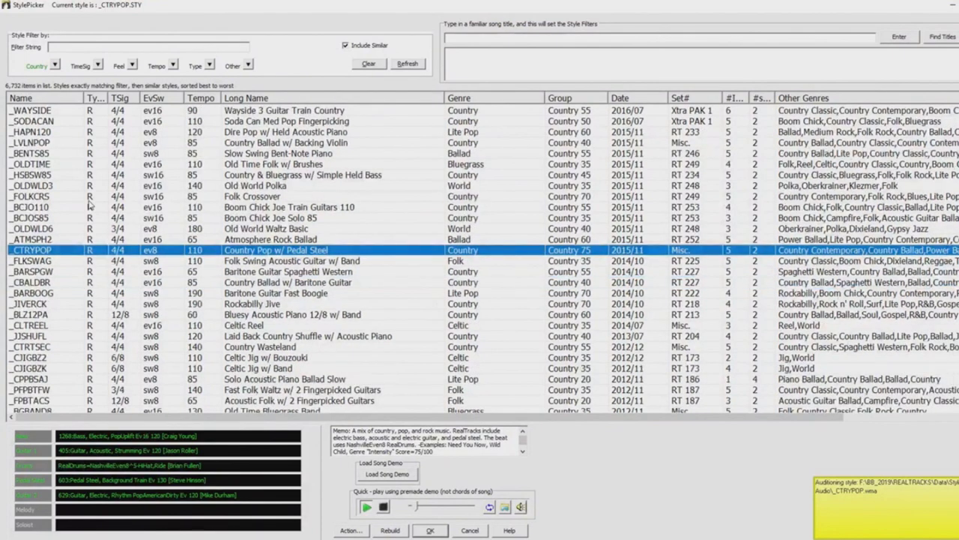
{"action": "scroll", "coordinate": [89, 203], "scroll_direction": "down", "scroll_amount": 1}
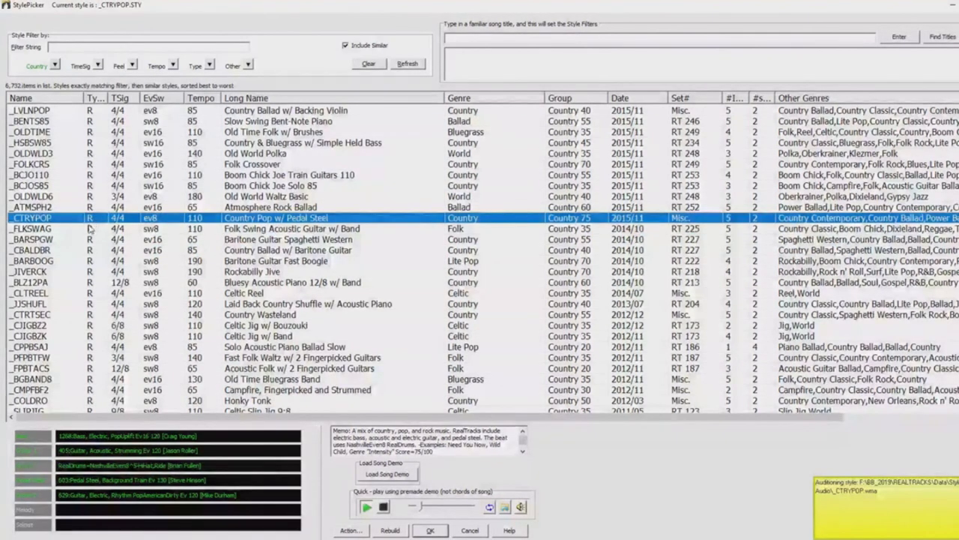
{"action": "scroll", "coordinate": [54, 254], "scroll_direction": "up", "scroll_amount": 7}
{"action": "left_click", "coordinate": [45, 145]}
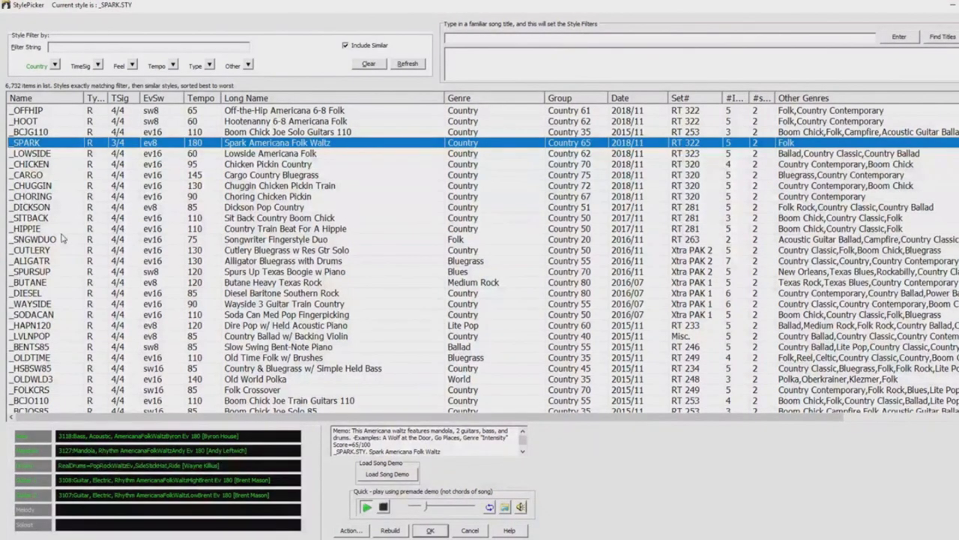
{"action": "left_click", "coordinate": [56, 66]}
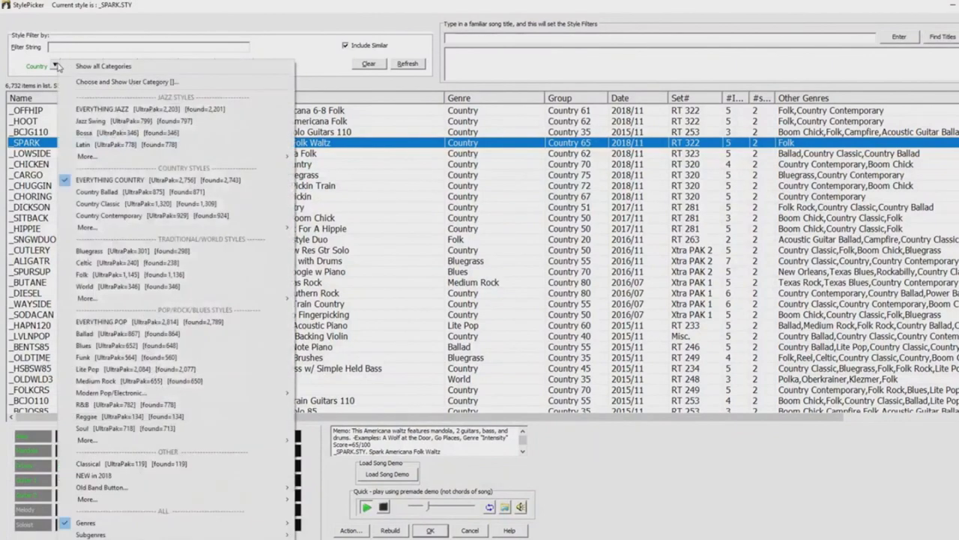
Show Funk styles and audition _SANFRAN, Lash Out Modern Funk Quartet and Jazz Funk Groovin'
{"action": "left_click", "coordinate": [83, 356]}
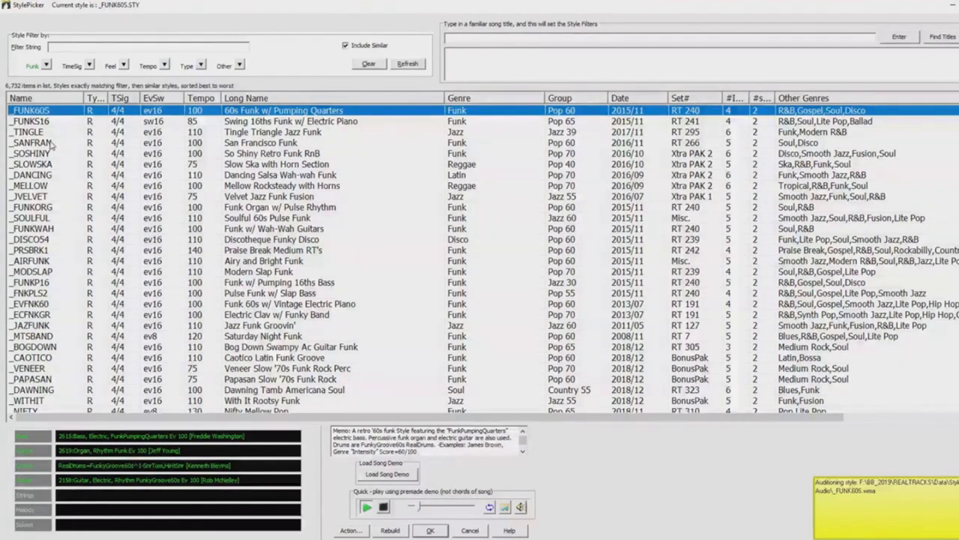
{"action": "left_click", "coordinate": [53, 144]}
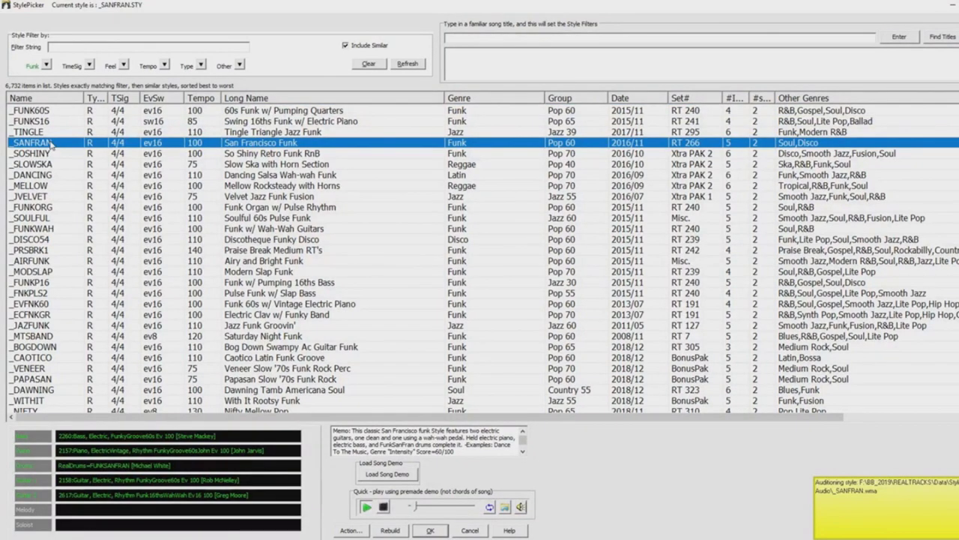
{"action": "scroll", "coordinate": [77, 216], "scroll_direction": "down", "scroll_amount": 2}
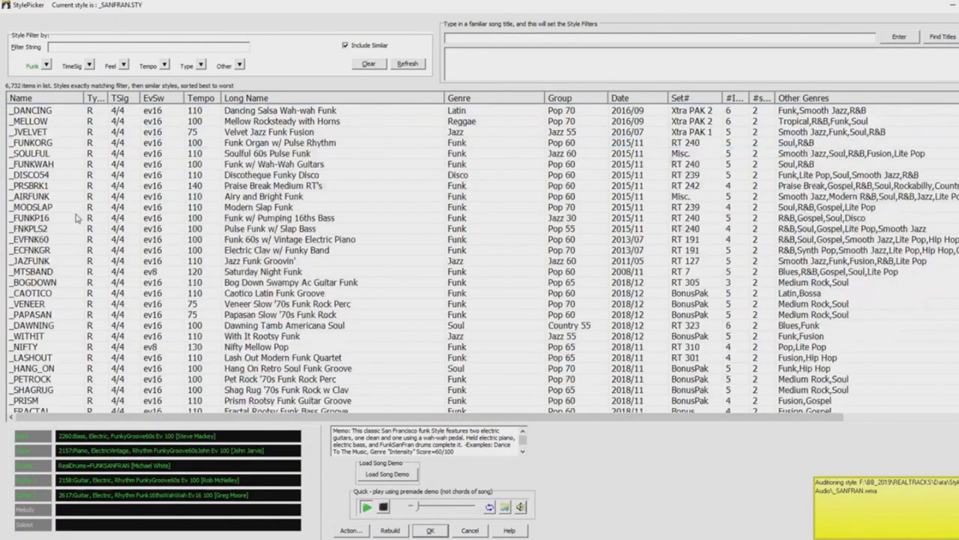
{"action": "left_click", "coordinate": [33, 357]}
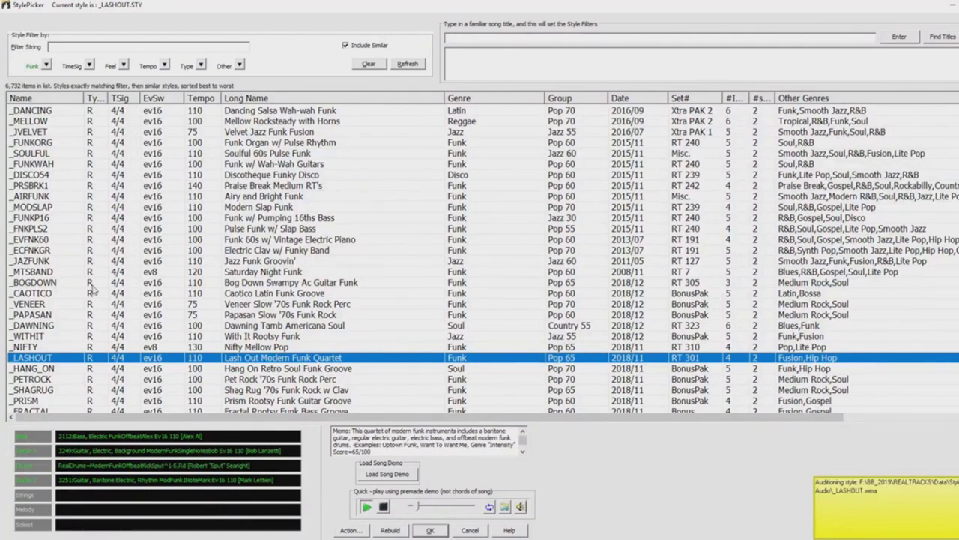
{"action": "scroll", "coordinate": [92, 291], "scroll_direction": "down", "scroll_amount": 1}
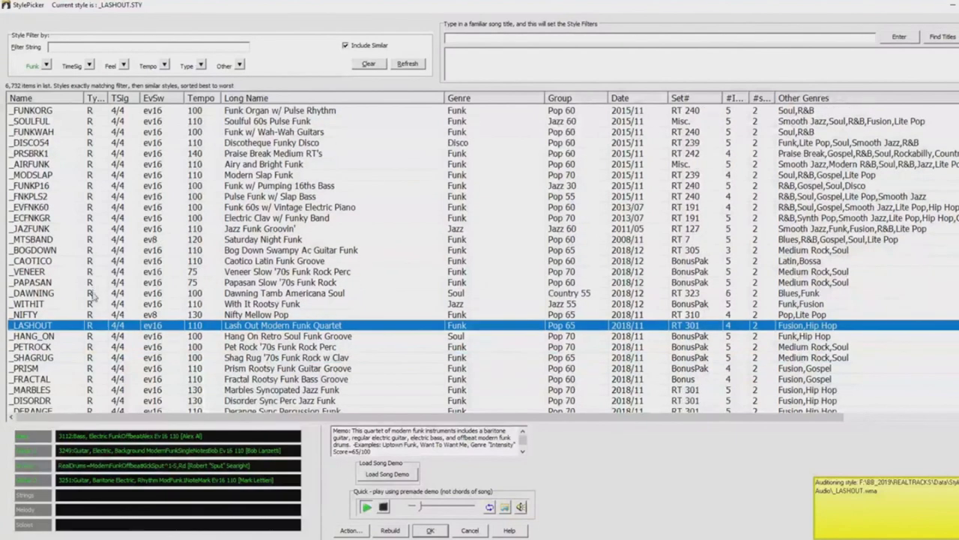
{"action": "scroll", "coordinate": [92, 297], "scroll_direction": "down", "scroll_amount": 1}
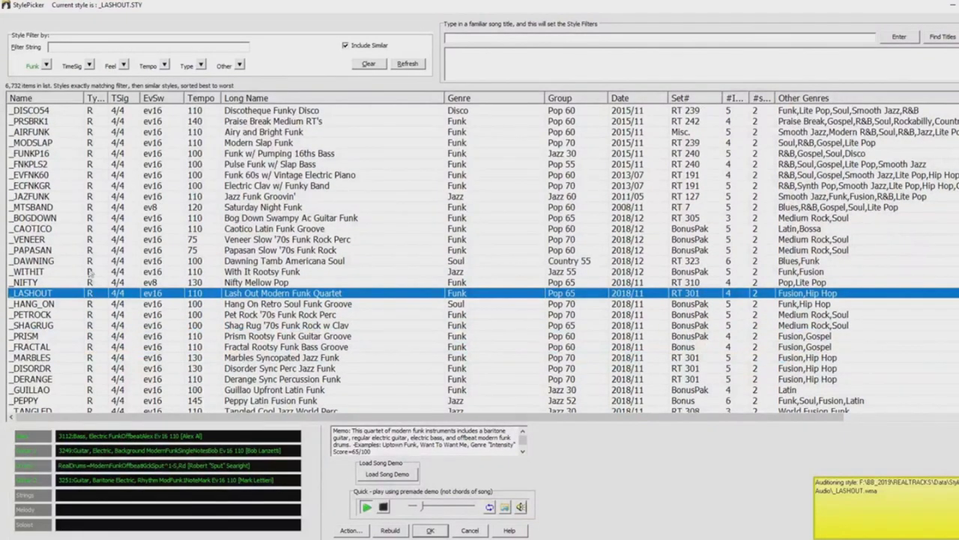
{"action": "double_click", "coordinate": [97, 197]}
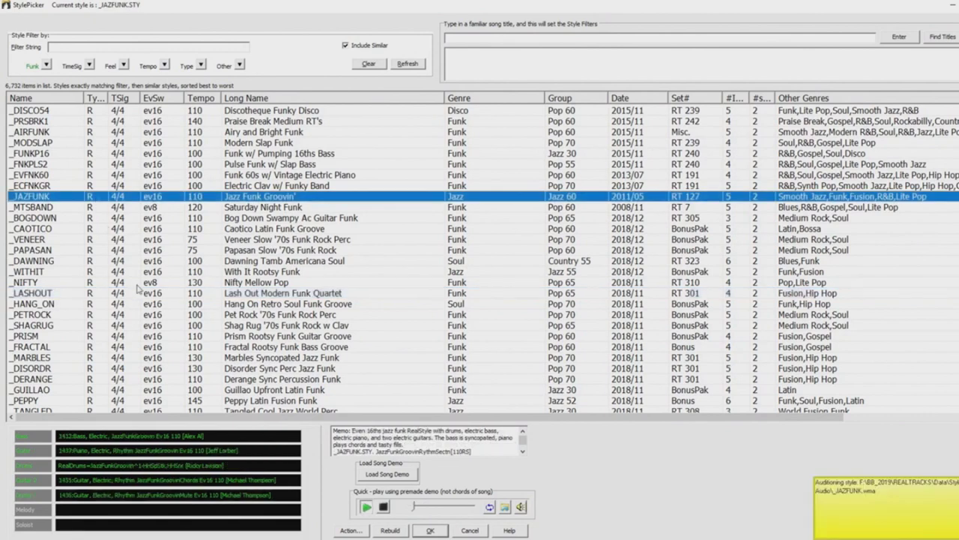
Select _FETCHIN (Fetchin' Offbeat Modern Funk) and load it into the plugin with OK
{"action": "scroll", "coordinate": [138, 289], "scroll_direction": "down", "scroll_amount": 1}
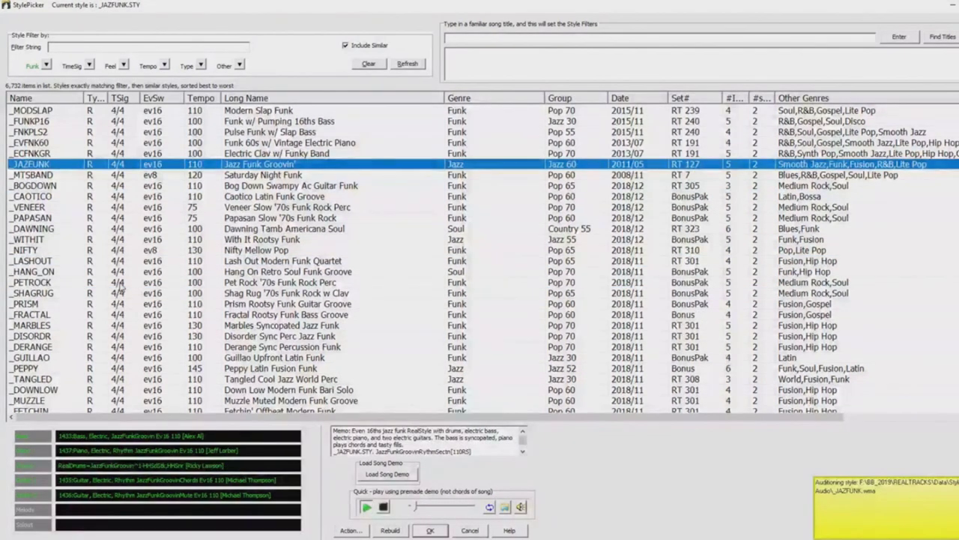
{"action": "scroll", "coordinate": [120, 288], "scroll_direction": "down", "scroll_amount": 1}
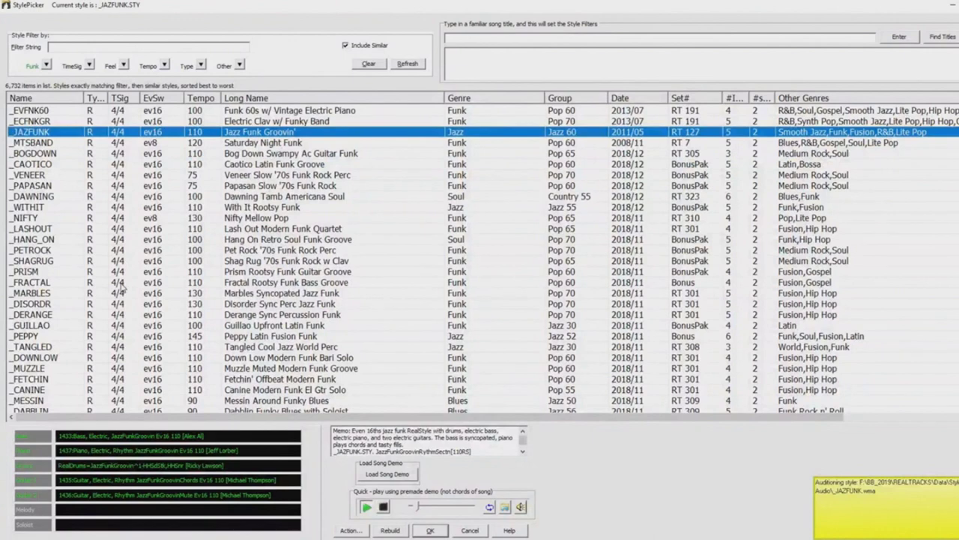
{"action": "left_click", "coordinate": [64, 380]}
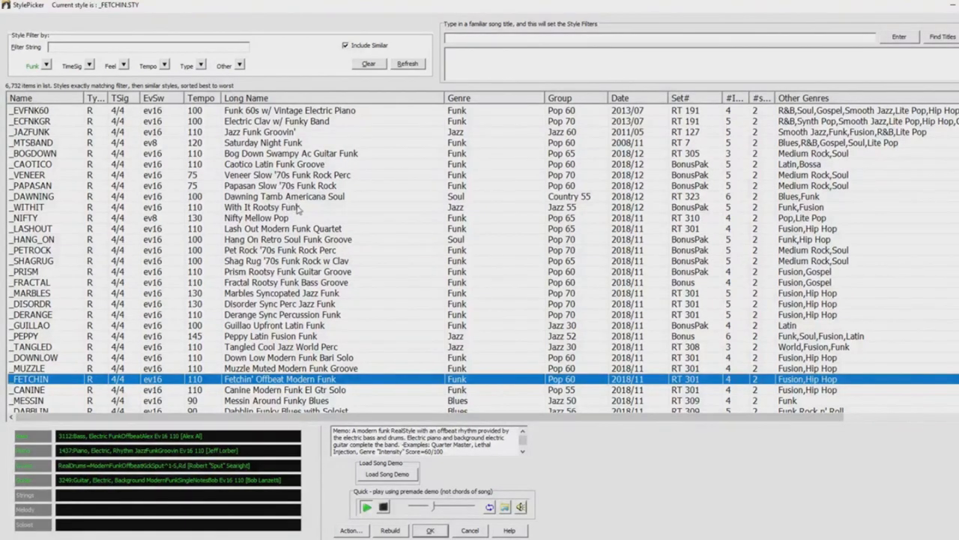
{"action": "left_click", "coordinate": [430, 530]}
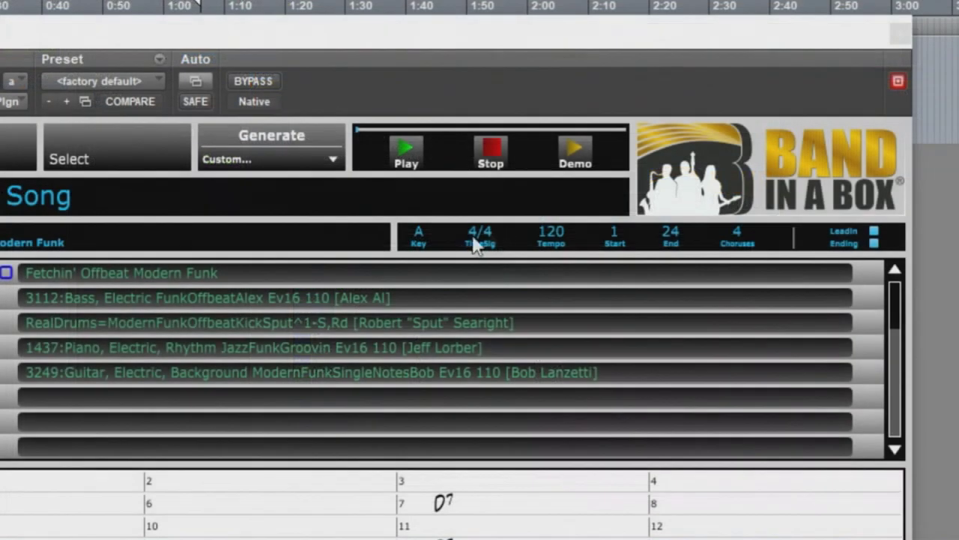
Enter 114 in the Band-in-a-Box Tempo field and in the Pro Tools transport tempo
{"action": "left_click", "coordinate": [558, 233]}
{"action": "type", "text": "114"}
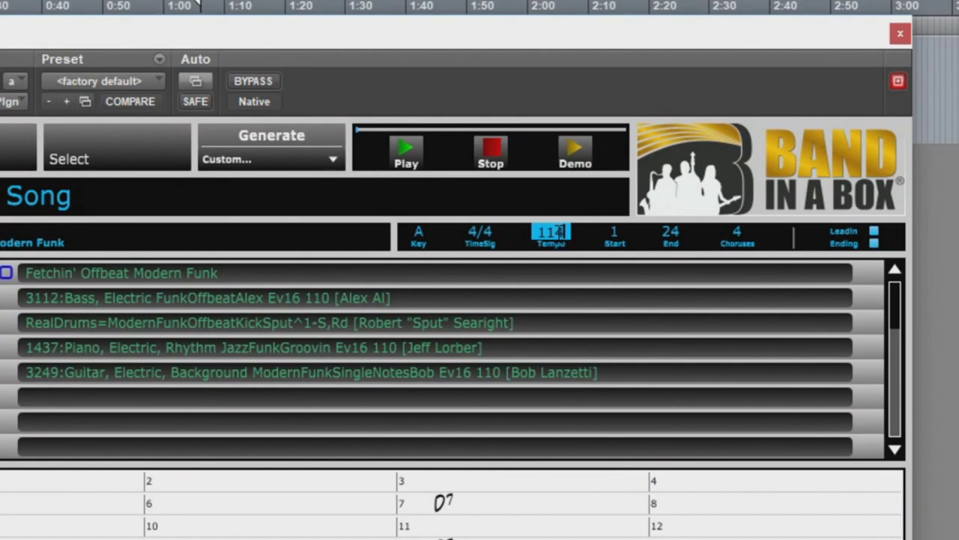
{"action": "key", "text": "Return"}
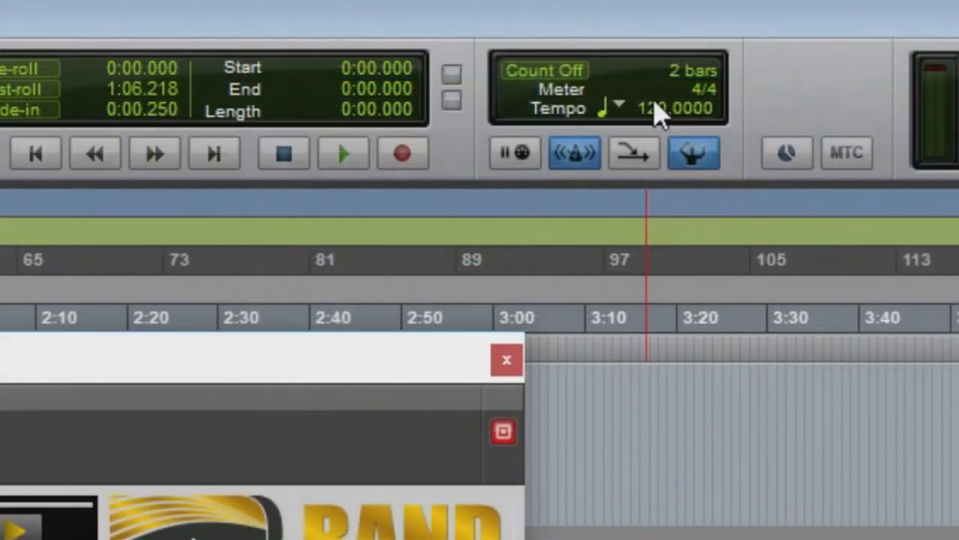
{"action": "left_click", "coordinate": [655, 114]}
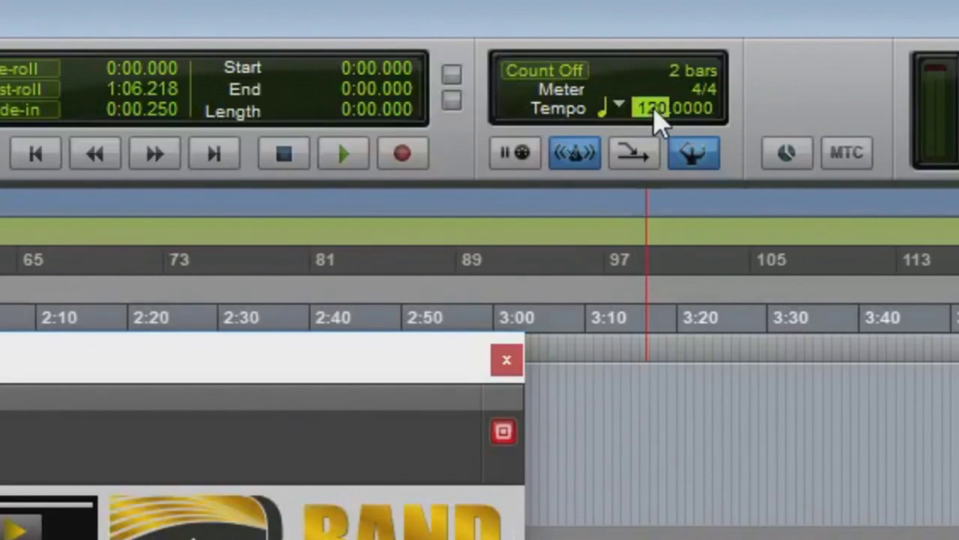
{"action": "type", "text": "114"}
{"action": "key", "text": "Return"}
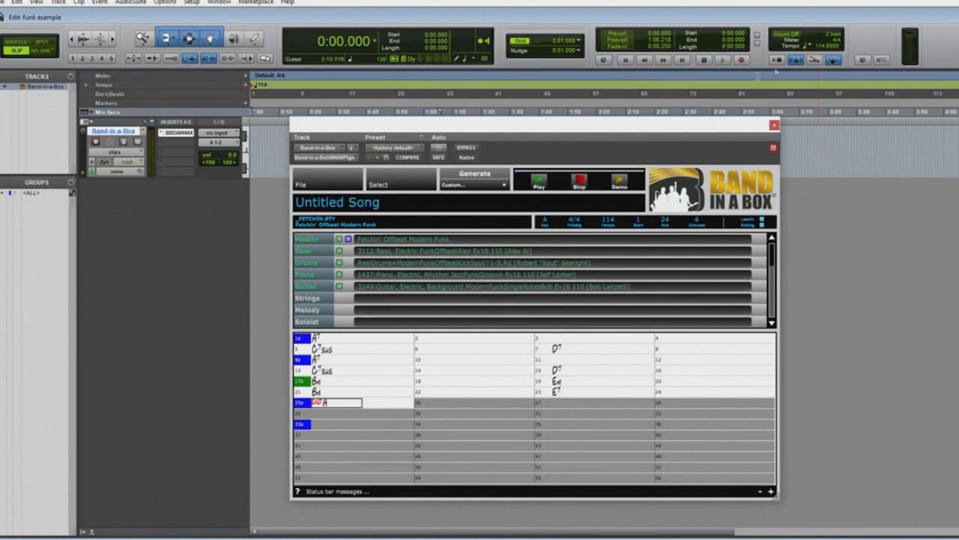
Render the bass, drums and guitar parts with an option from the plugin's Generate menu
{"action": "left_click", "coordinate": [498, 184]}
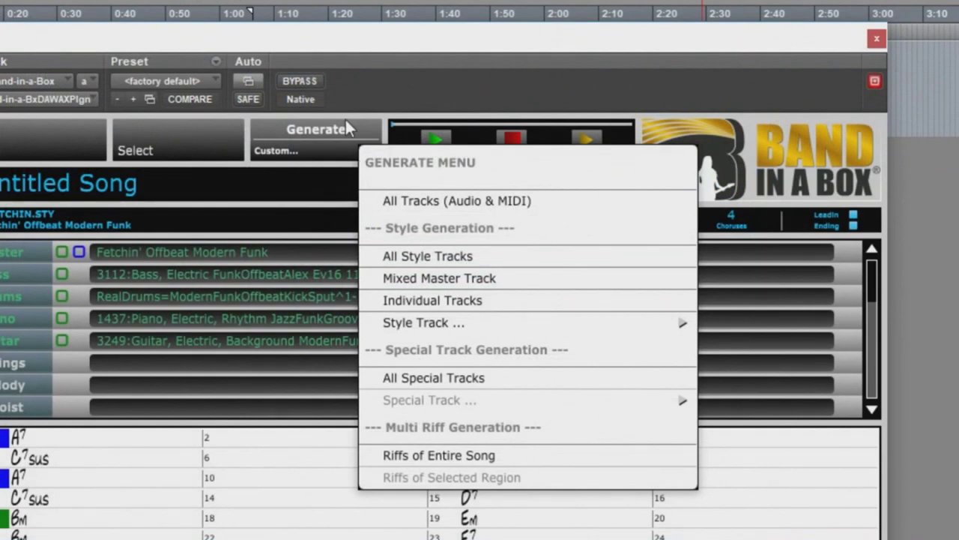
{"action": "left_click", "coordinate": [345, 123]}
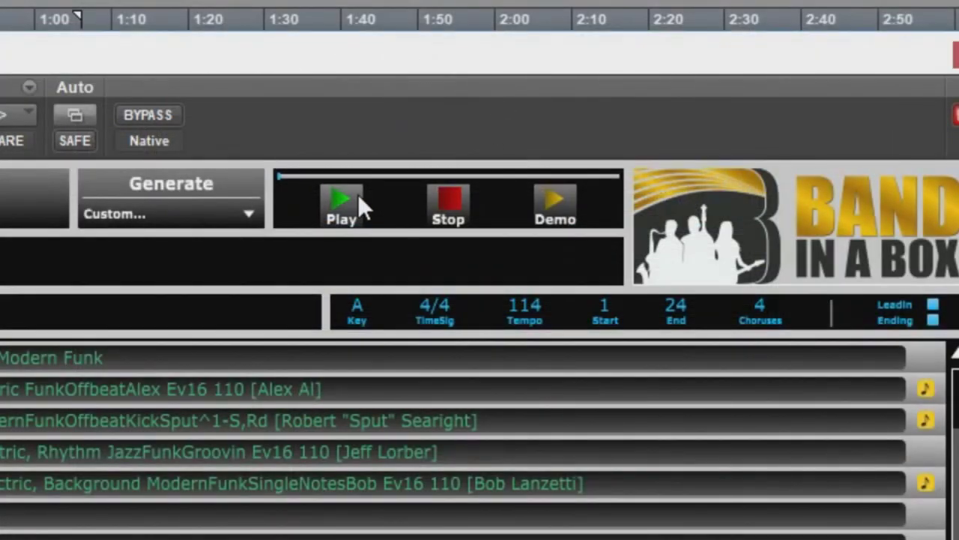
Play the generated arrangement in the plugin, then drag the bass part onto a new session track
{"action": "left_click", "coordinate": [358, 198]}
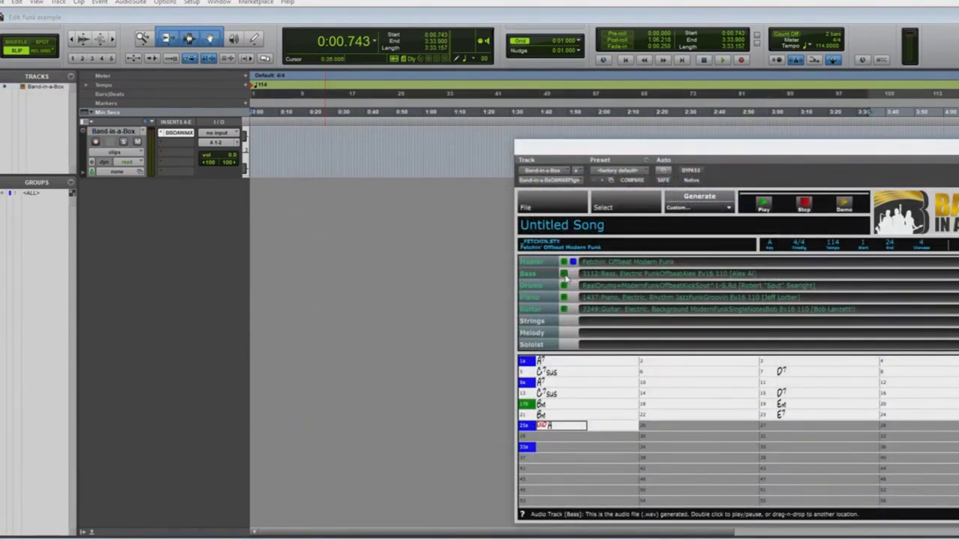
{"action": "left_click_drag", "start_coordinate": [567, 278], "coordinate": [252, 198]}
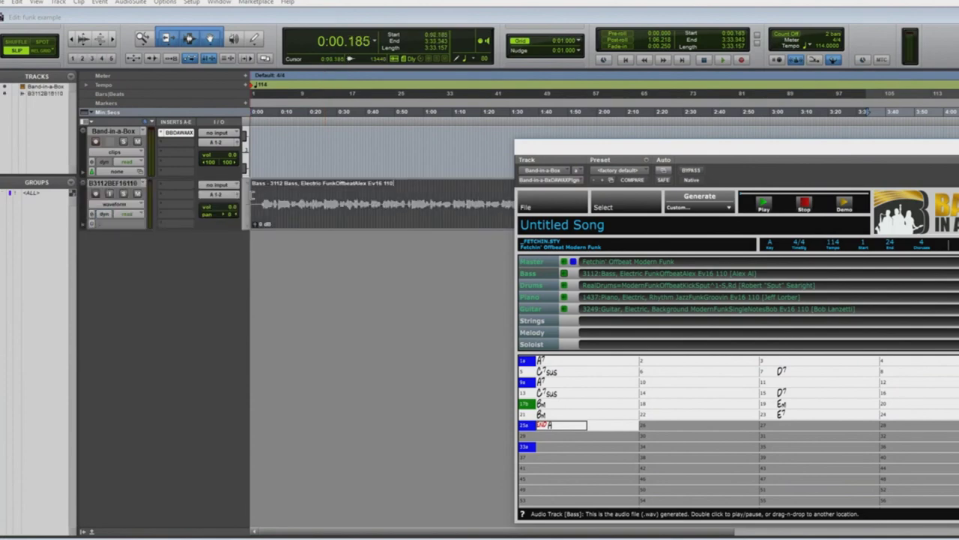
Replace the bass-only import with all generated parts, then play and solo bass, then guitar
{"action": "key", "text": "ctrl+z"}
{"action": "left_click_drag", "start_coordinate": [532, 261], "coordinate": [254, 212]}
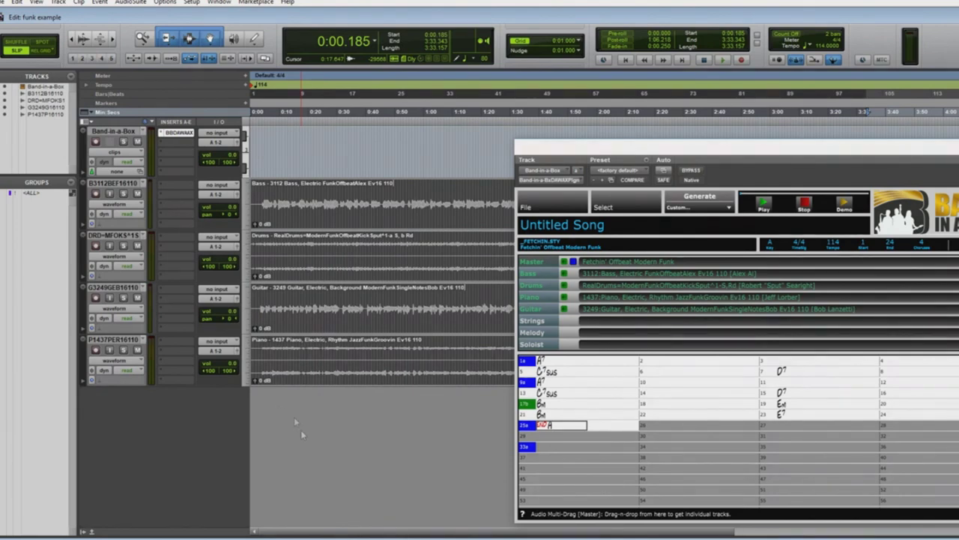
{"action": "key", "text": "space"}
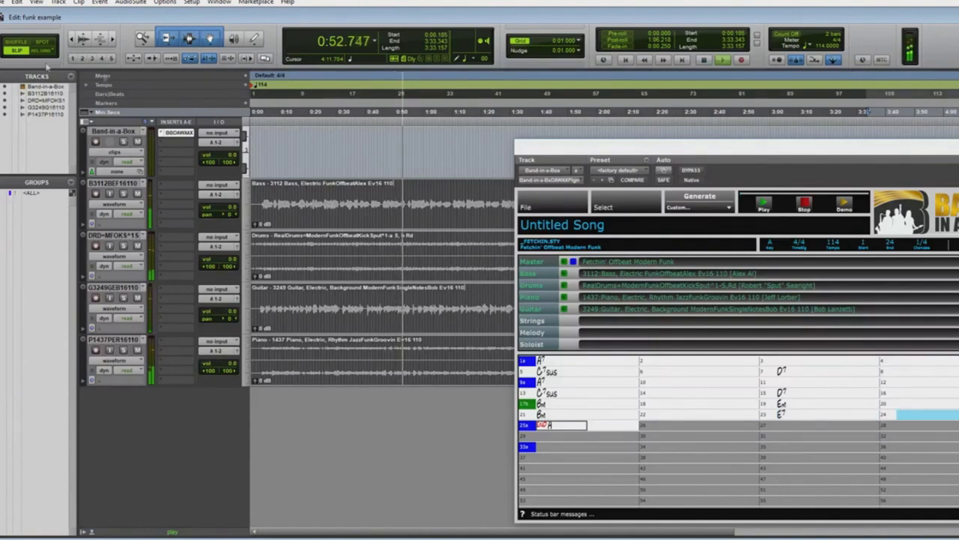
{"action": "left_click", "coordinate": [124, 193]}
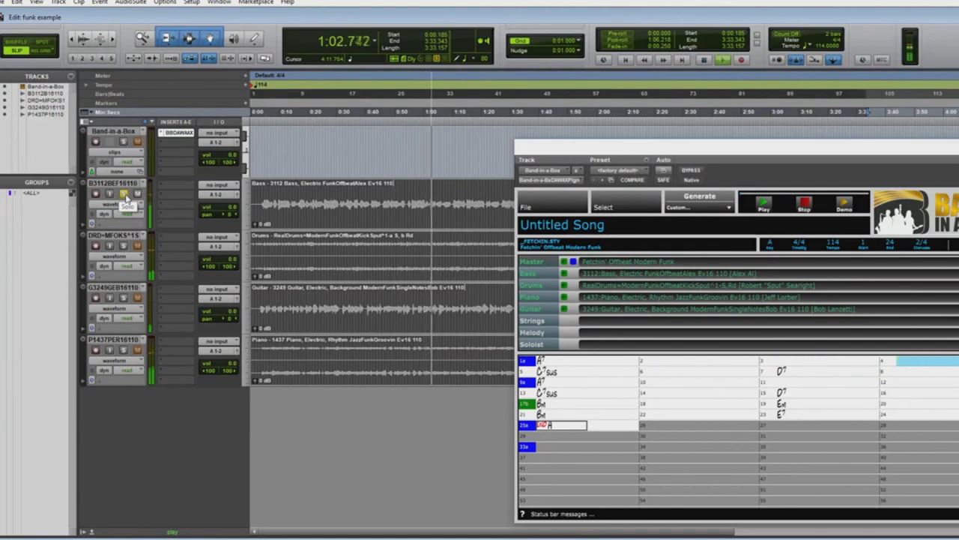
{"action": "left_click", "coordinate": [124, 298]}
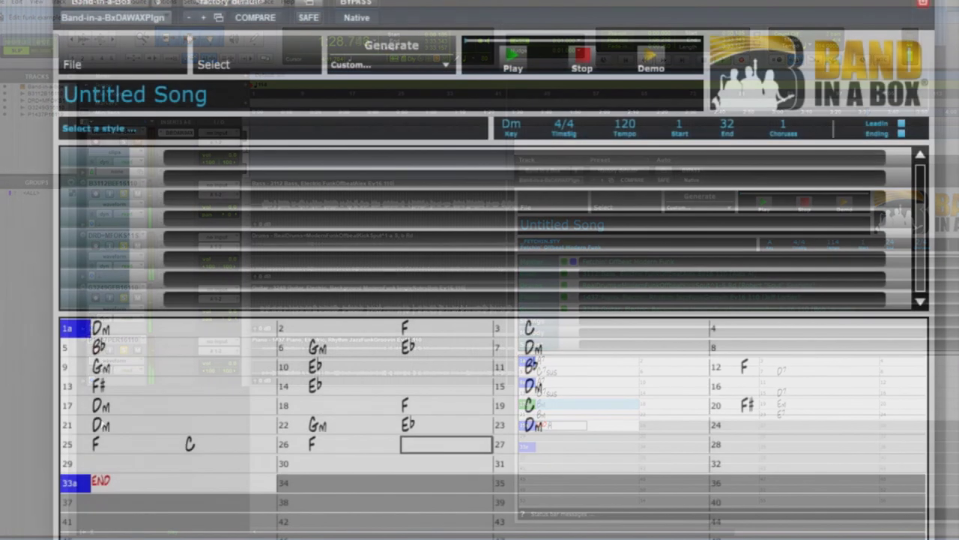
Enter the chords C E Eb Dm F C Eb Dm, end on Dm, and choose Detuned Fast Metal
{"action": "type", "text": "C E Eb Dm  F C Eb "}
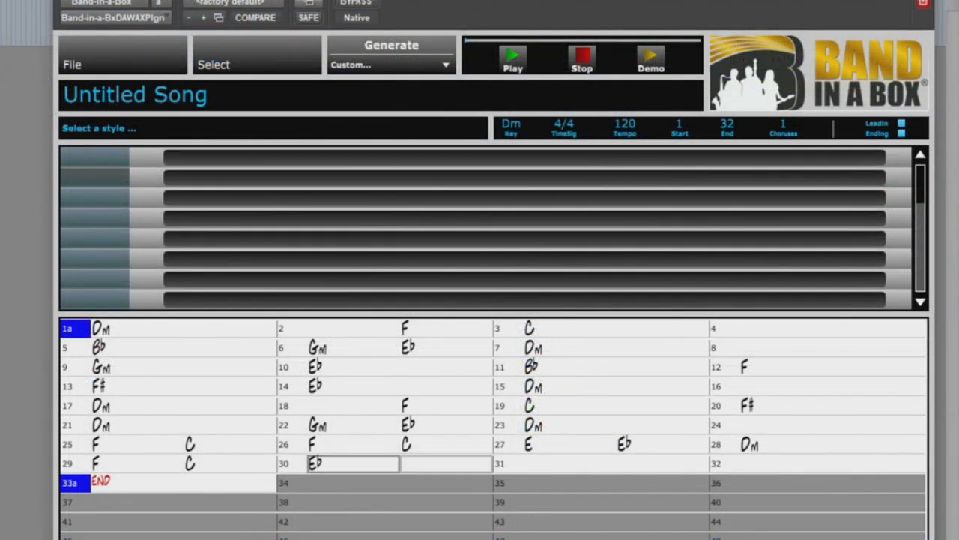
{"action": "type", "text": " Dm    Dm"}
{"action": "left_click", "coordinate": [69, 367]}
{"action": "left_click", "coordinate": [69, 406]}
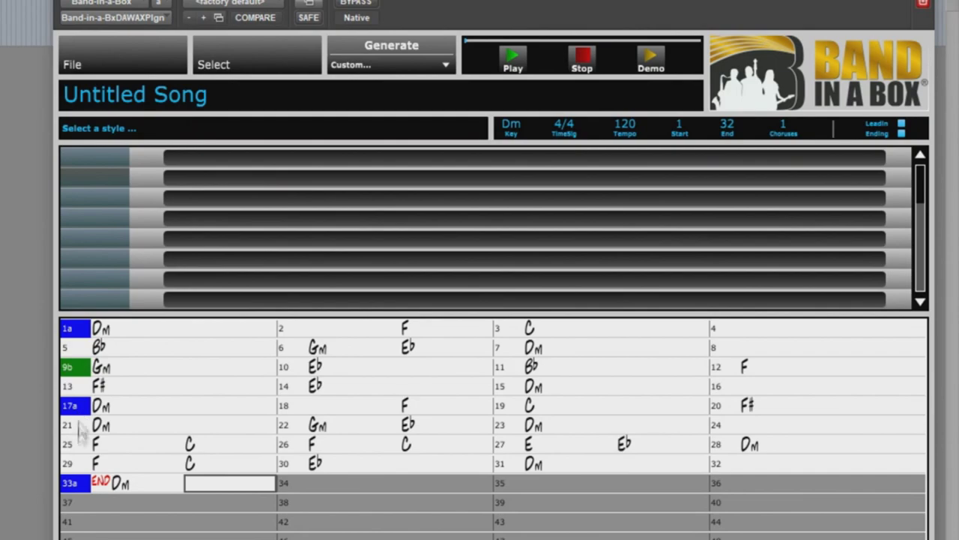
{"action": "left_click", "coordinate": [102, 128]}
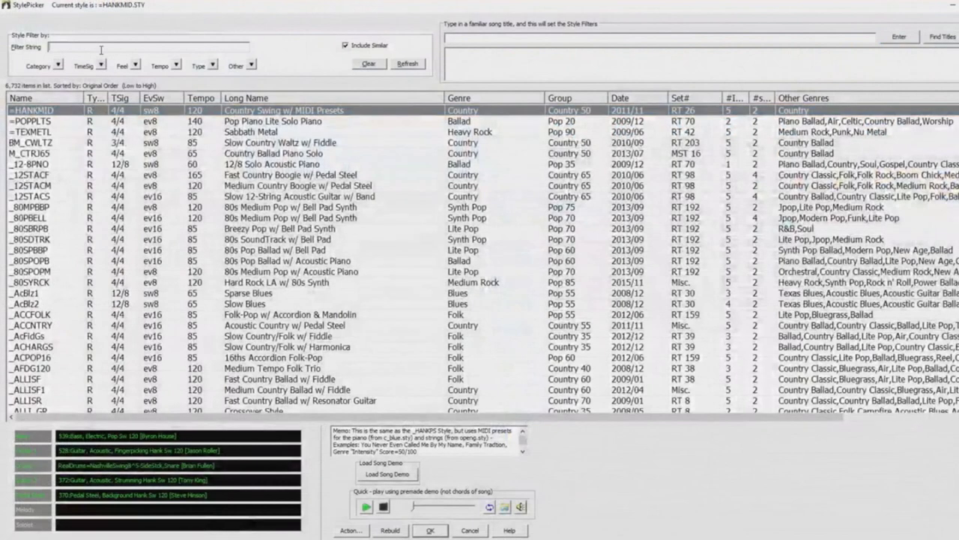
{"action": "left_click", "coordinate": [101, 48]}
{"action": "type", "text": "_detuned"}
{"action": "left_click", "coordinate": [60, 121]}
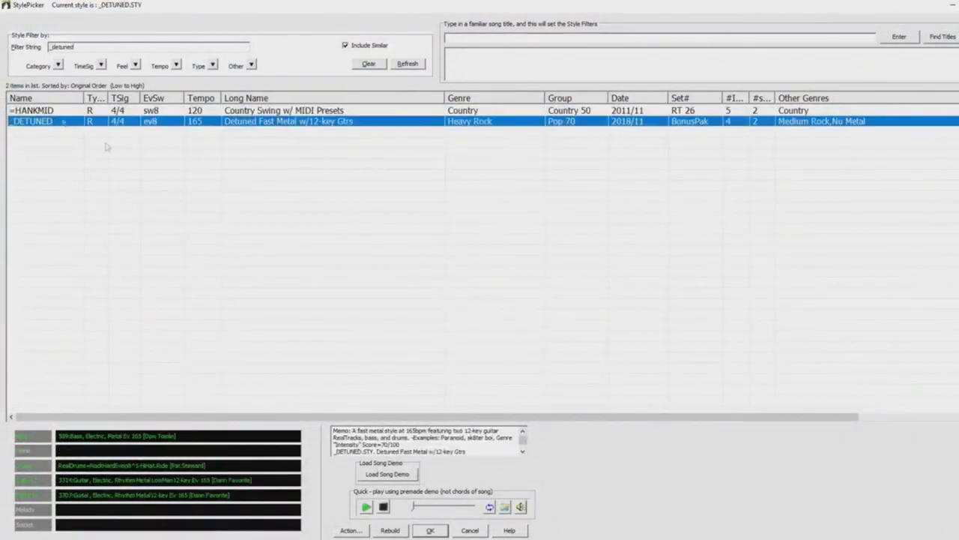
{"action": "key", "text": "Return"}
Set tempo 165, generate the metal backing, drag its parts into the session and play
{"action": "left_click", "coordinate": [690, 337]}
{"action": "type", "text": "165"}
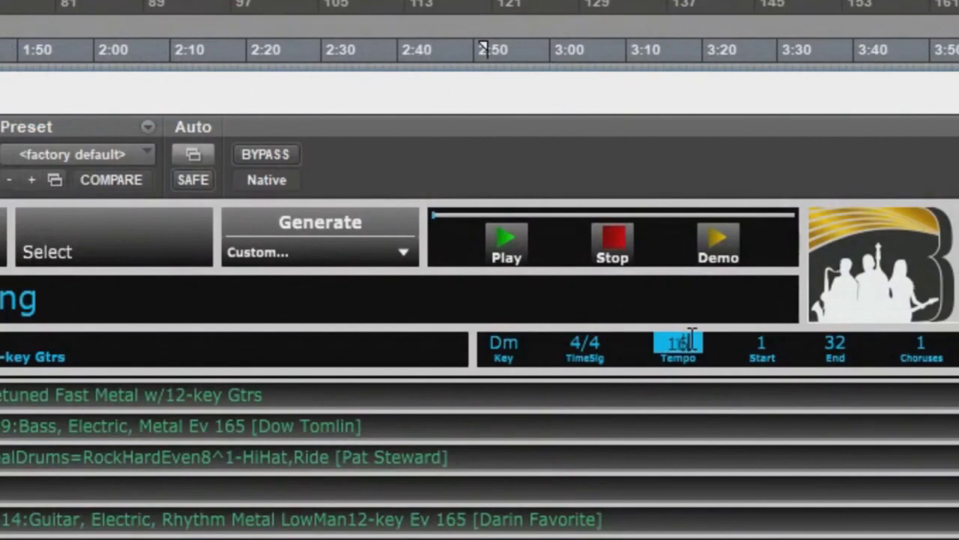
{"action": "left_click", "coordinate": [306, 219]}
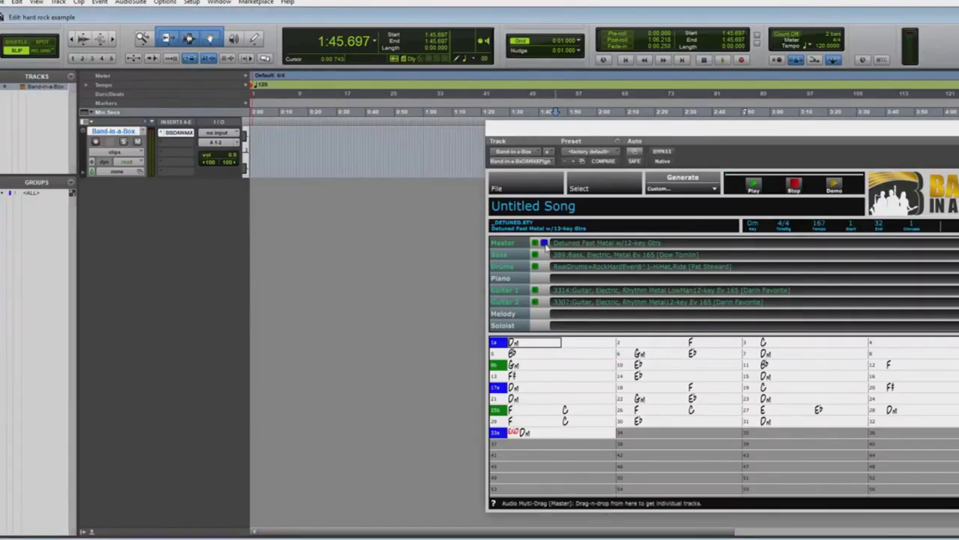
{"action": "left_click_drag", "start_coordinate": [592, 242], "coordinate": [259, 193]}
{"action": "key", "text": "space"}
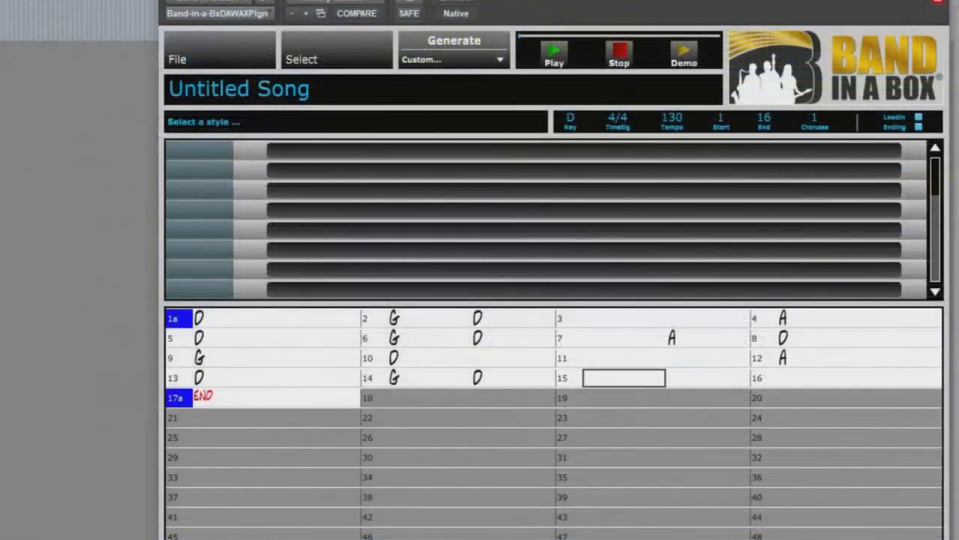
Enter D chords into the chord chart cells
{"action": "type", "text": "D"}
{"action": "key", "text": "Return"}
{"action": "key", "text": "Return"}
{"action": "type", "text": "D"}
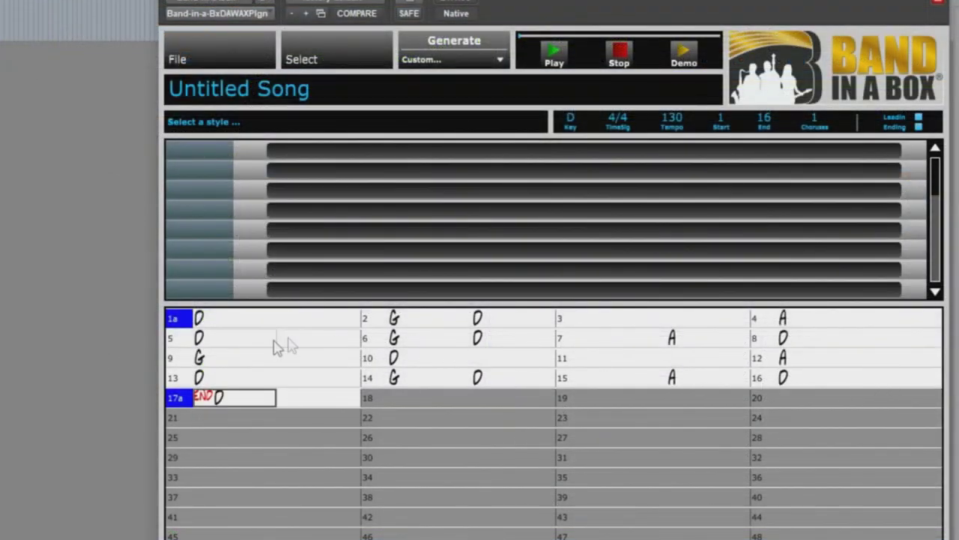
{"action": "left_click", "coordinate": [247, 338]}
Load the Cooking Bluegrass w/Solo Medley style, drag its parts into the session and play
{"action": "left_click", "coordinate": [335, 63]}
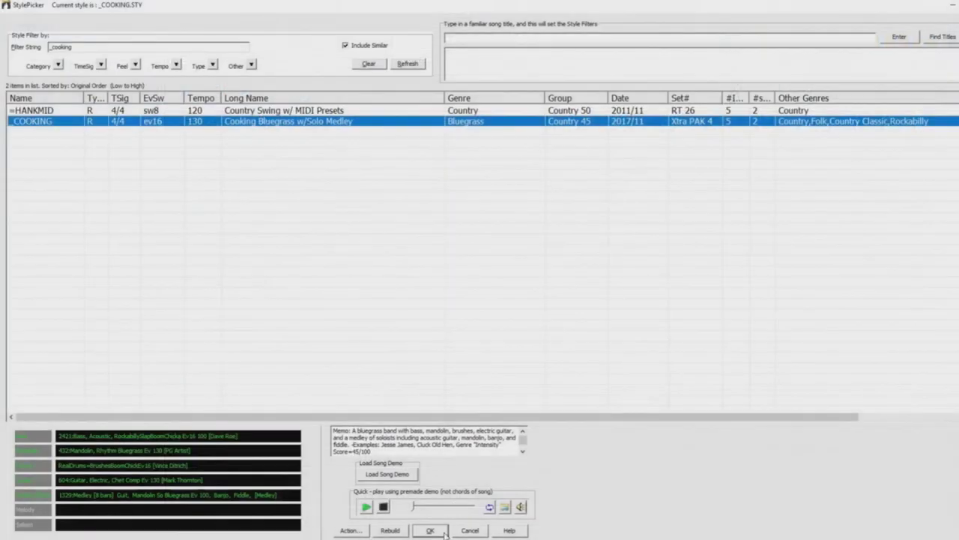
{"action": "left_click", "coordinate": [444, 532]}
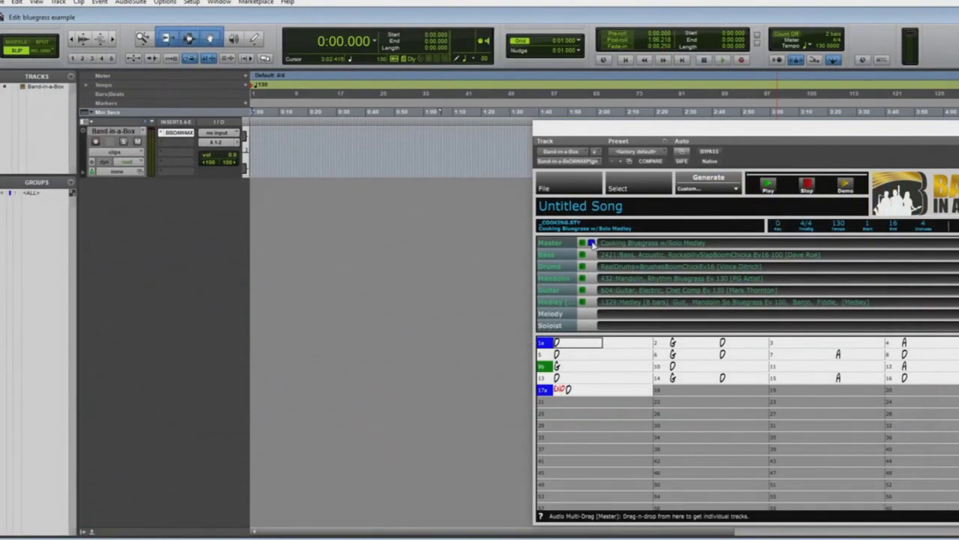
{"action": "left_click_drag", "start_coordinate": [550, 243], "coordinate": [252, 197]}
{"action": "key", "text": "space"}
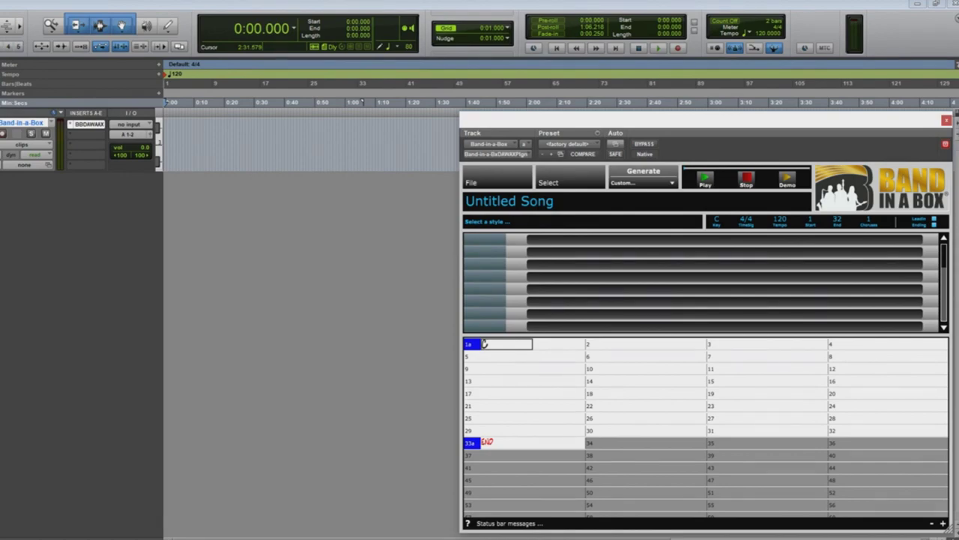
Open the _STRANGR Demo song from the RealTracks324 demos folder in the plugin
{"action": "left_click", "coordinate": [471, 182]}
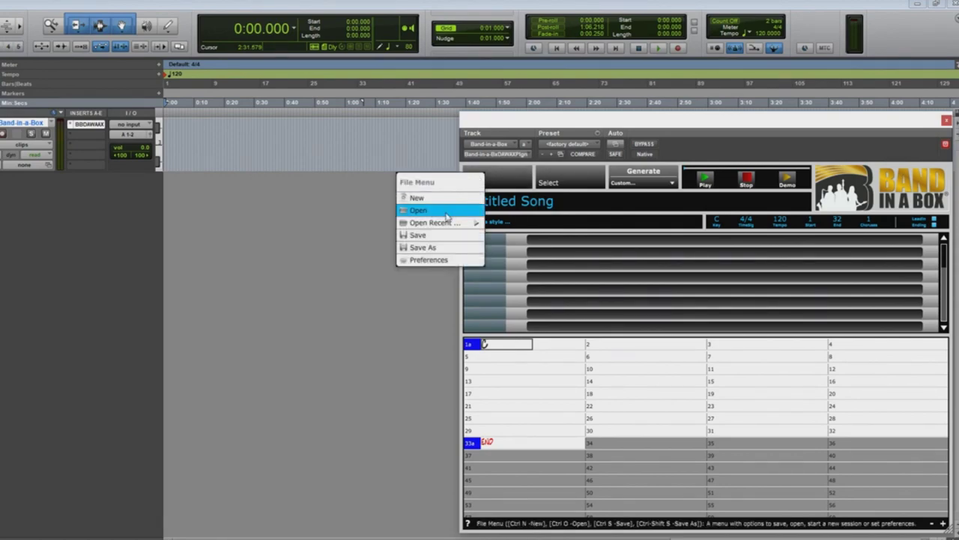
{"action": "left_click", "coordinate": [420, 207]}
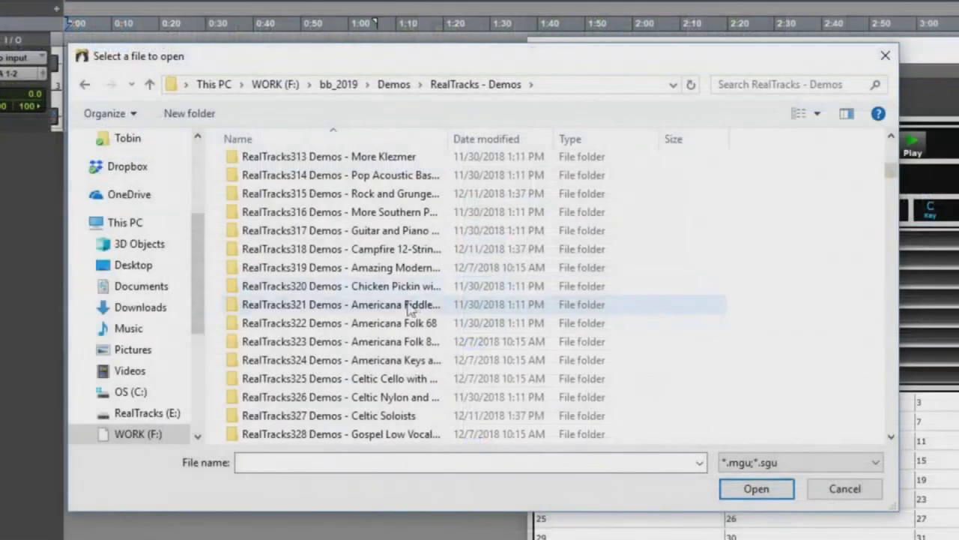
{"action": "double_click", "coordinate": [379, 361]}
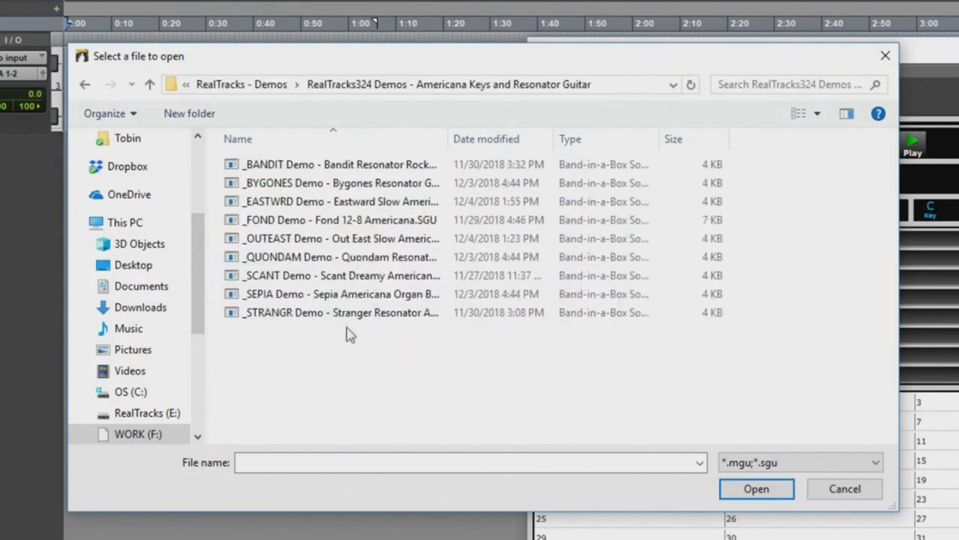
{"action": "left_click", "coordinate": [344, 312]}
{"action": "left_click", "coordinate": [756, 491]}
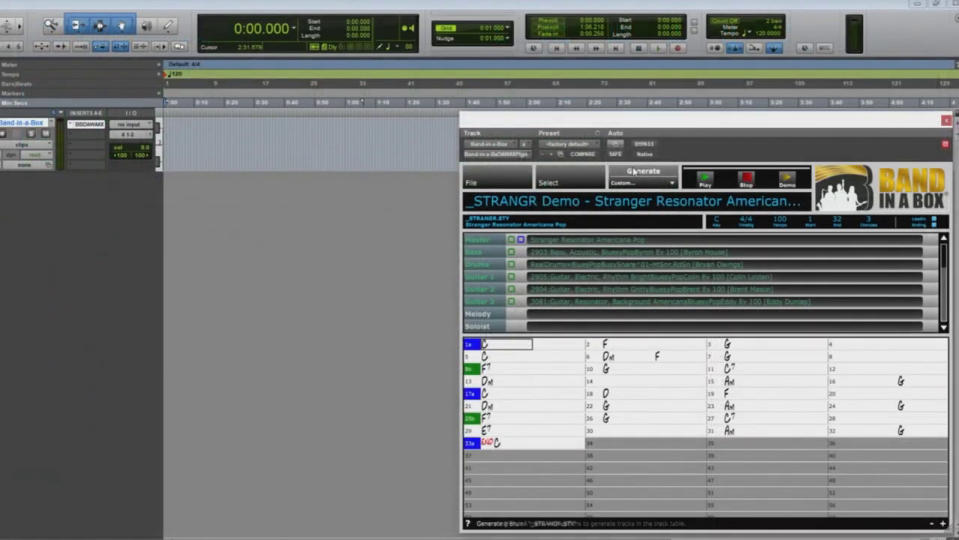
Generate the STRANGR song and drag the Master handle onto the timeline for Bass, Drums and Guitars
{"action": "left_click", "coordinate": [634, 171]}
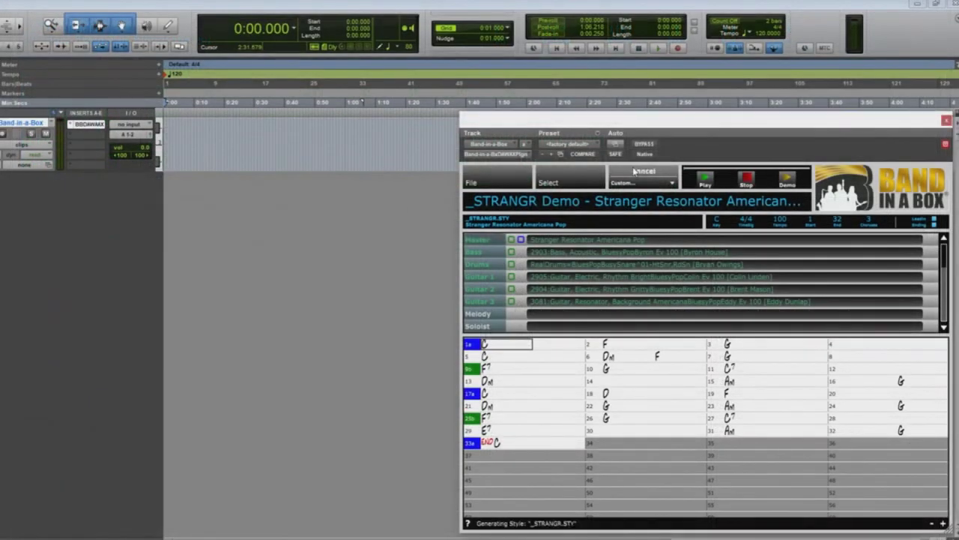
{"action": "left_click_drag", "start_coordinate": [480, 240], "coordinate": [169, 195]}
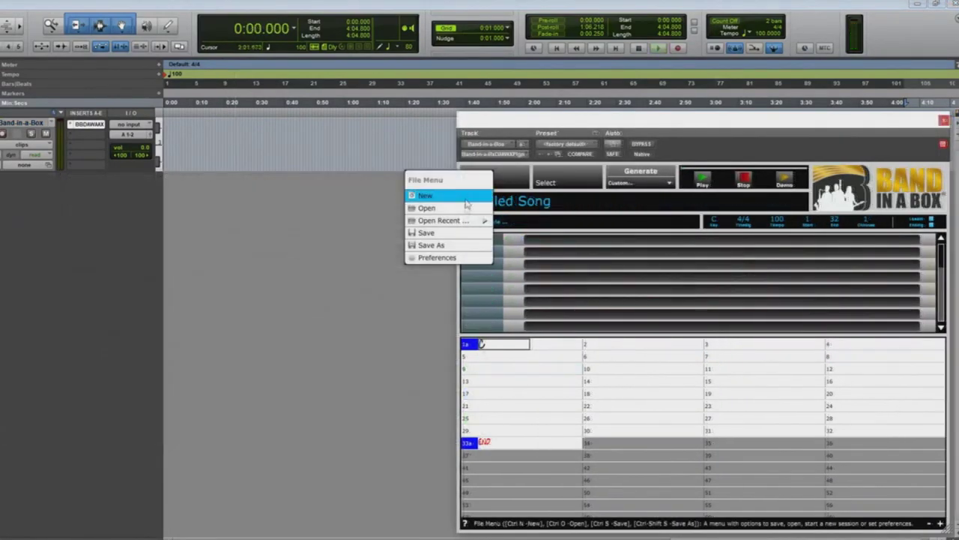
Open the _GIRONA demo, generate it, and drag its Bass, Drums and two Guitars into the timeline
{"action": "left_click", "coordinate": [464, 208]}
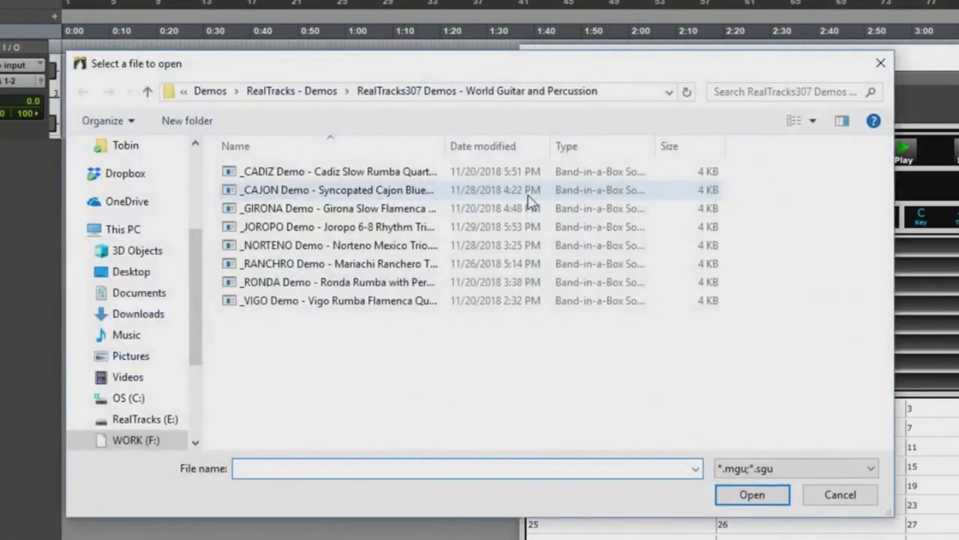
{"action": "left_click", "coordinate": [405, 208]}
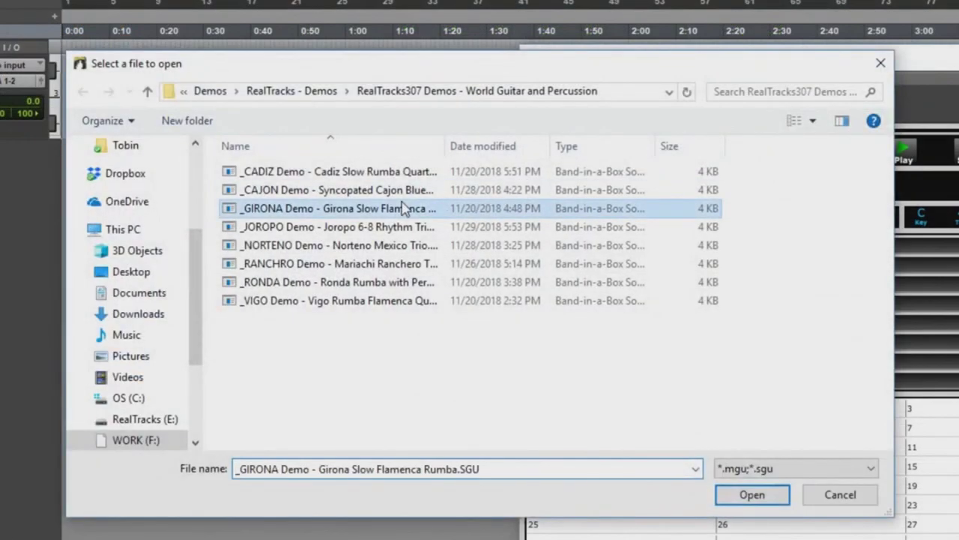
{"action": "left_click", "coordinate": [752, 494]}
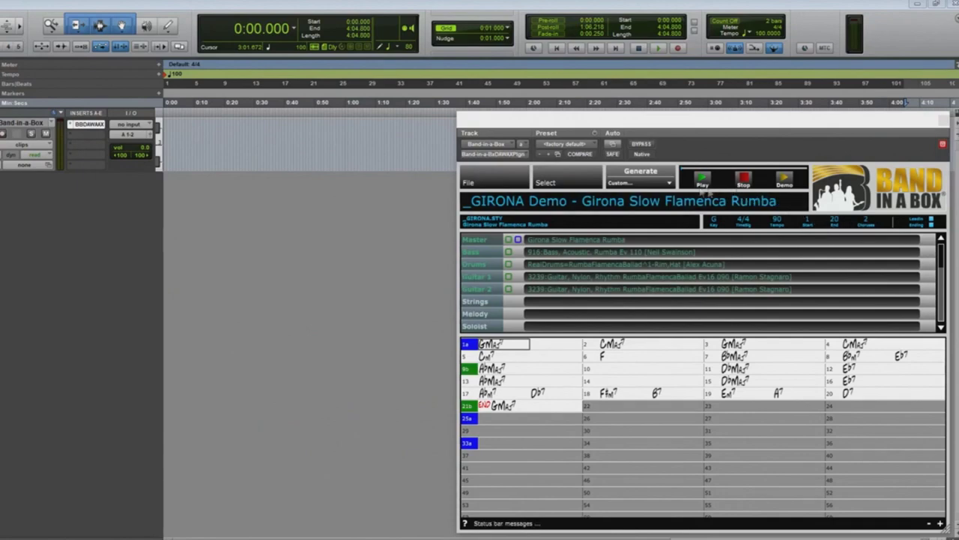
{"action": "left_click", "coordinate": [641, 171]}
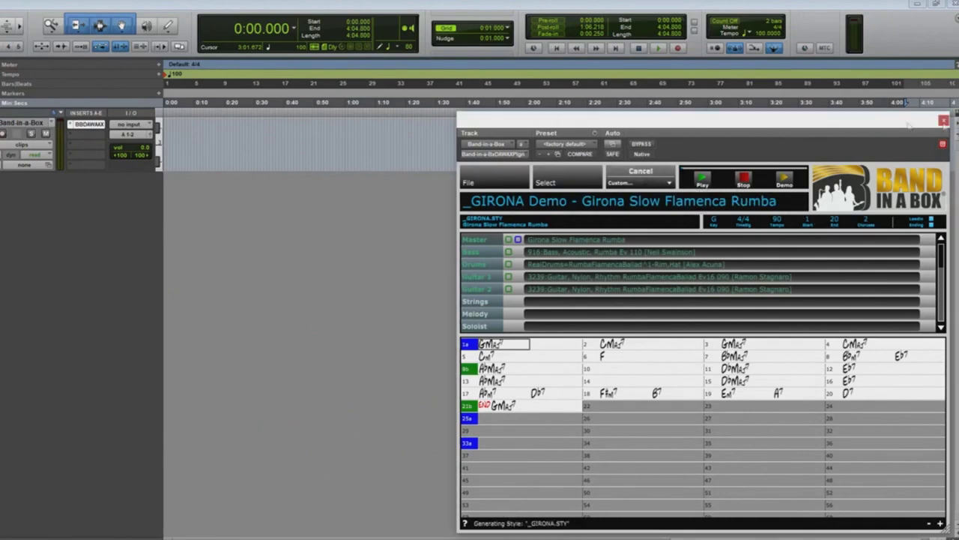
{"action": "left_click_drag", "start_coordinate": [508, 239], "coordinate": [166, 206]}
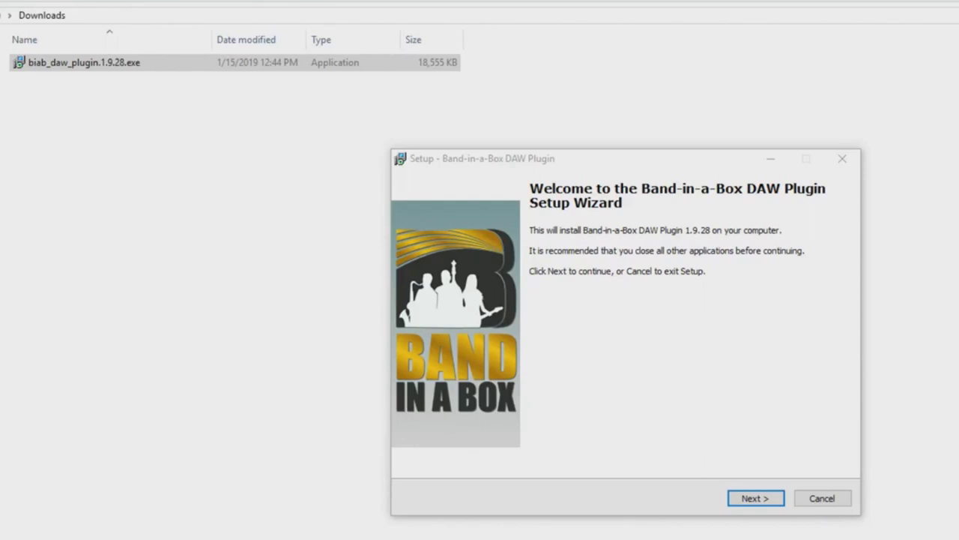
Pass the welcome page and add the VST3 FX (64-bit), VST2 FX (64-bit) and VST2 FX (32-bit) components
{"action": "left_click", "coordinate": [755, 499]}
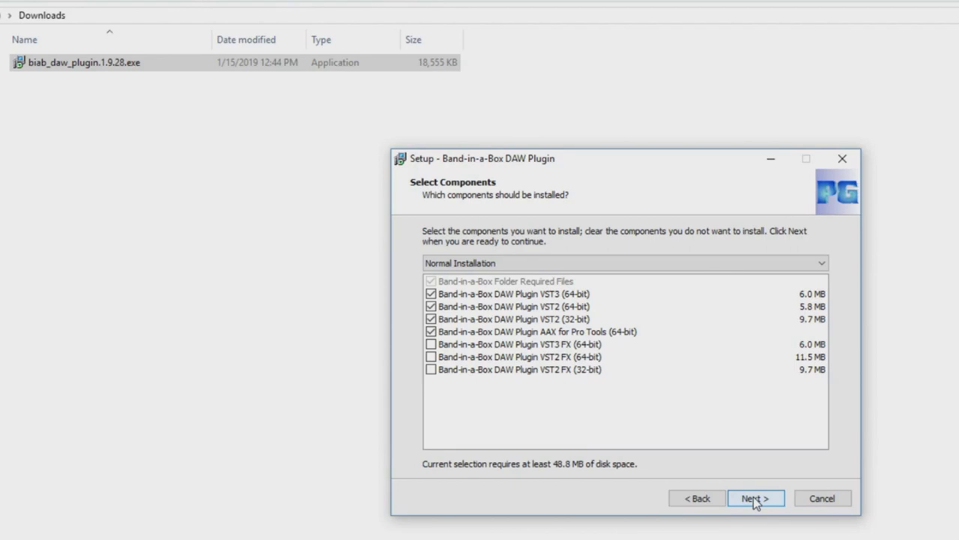
{"action": "left_click", "coordinate": [431, 344]}
{"action": "left_click", "coordinate": [432, 357]}
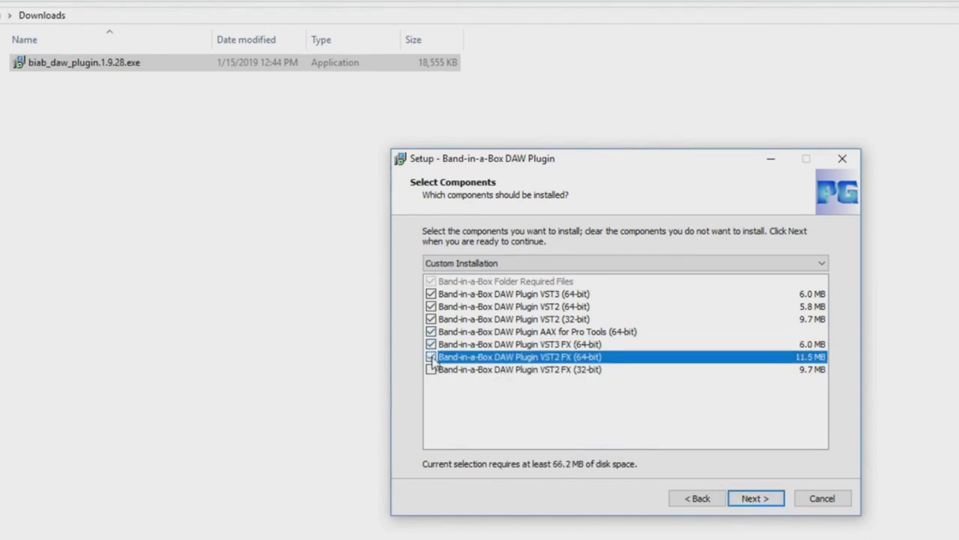
{"action": "left_click", "coordinate": [432, 370]}
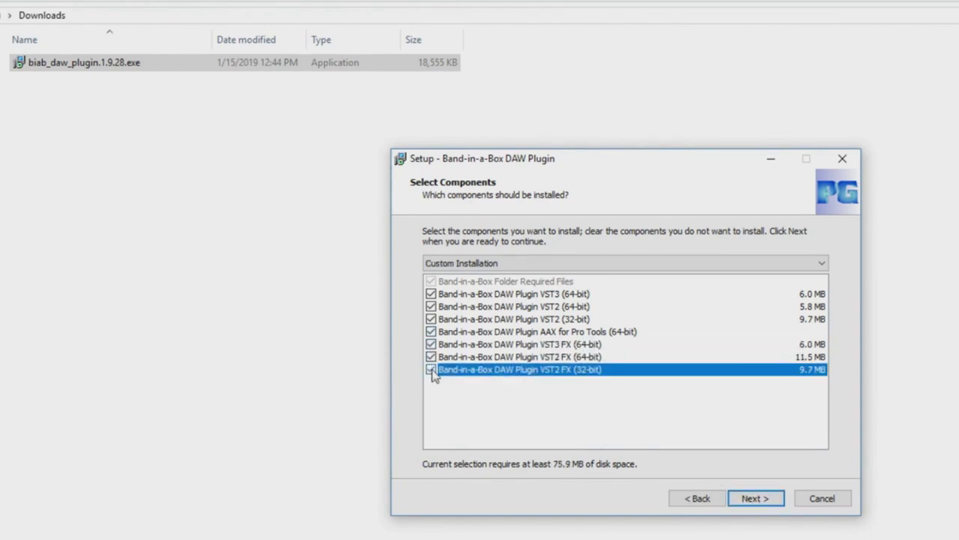
{"action": "left_click", "coordinate": [778, 501]}
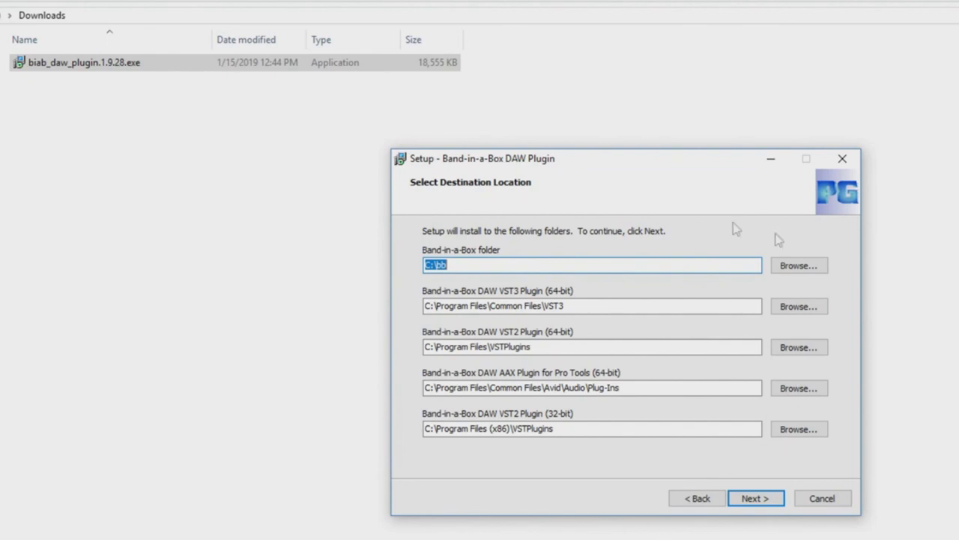
Restore the Band-in-a-Box folder to C:\bb, accept the VST2 copy locations and start installing
{"action": "left_click", "coordinate": [429, 263]}
{"action": "double_click", "coordinate": [430, 262]}
{"action": "key", "text": "ctrl+z"}
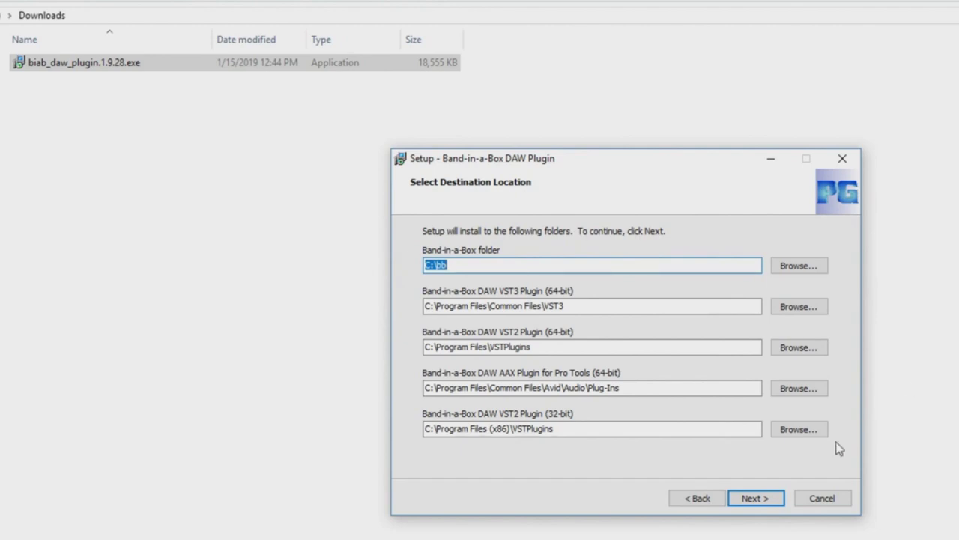
{"action": "left_click", "coordinate": [764, 499]}
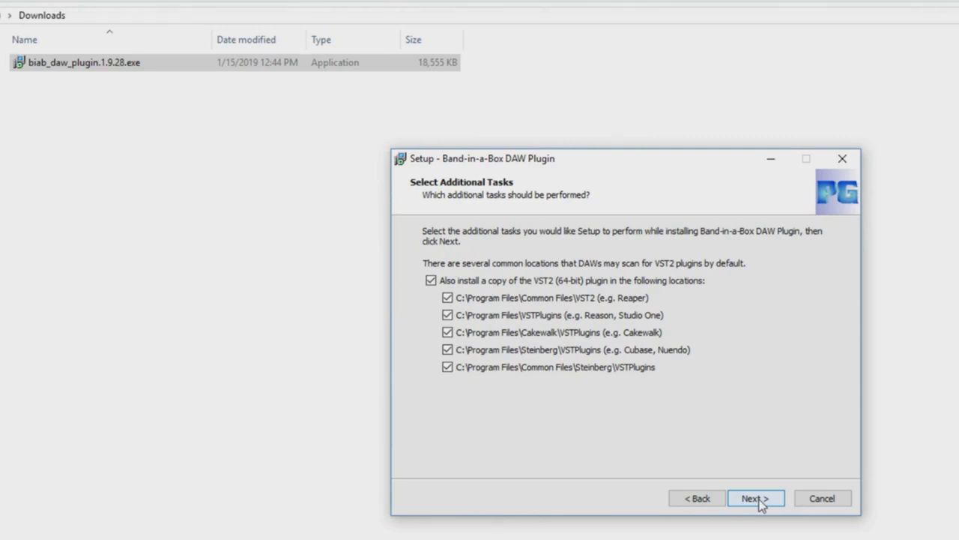
{"action": "left_click", "coordinate": [756, 499]}
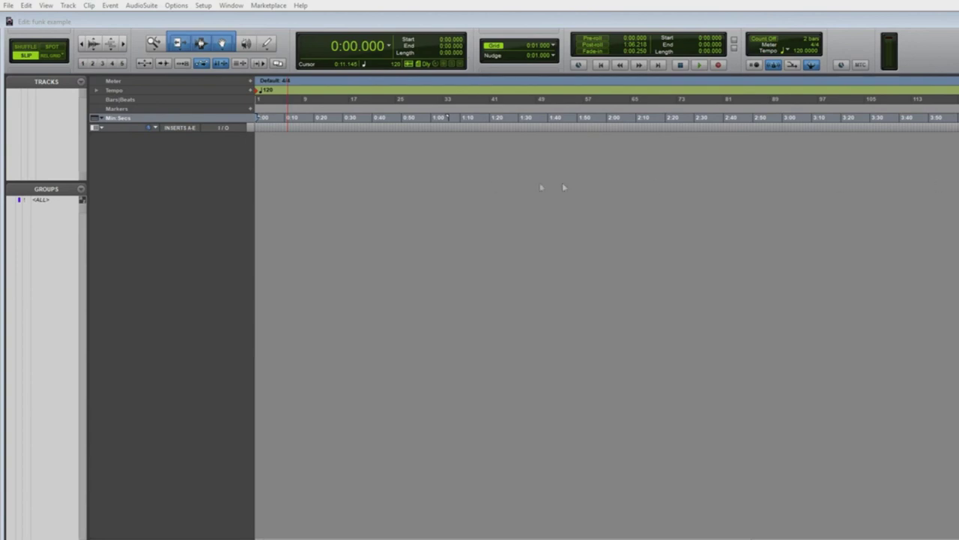
Create a new stereo instrument track
{"action": "left_click", "coordinate": [68, 5]}
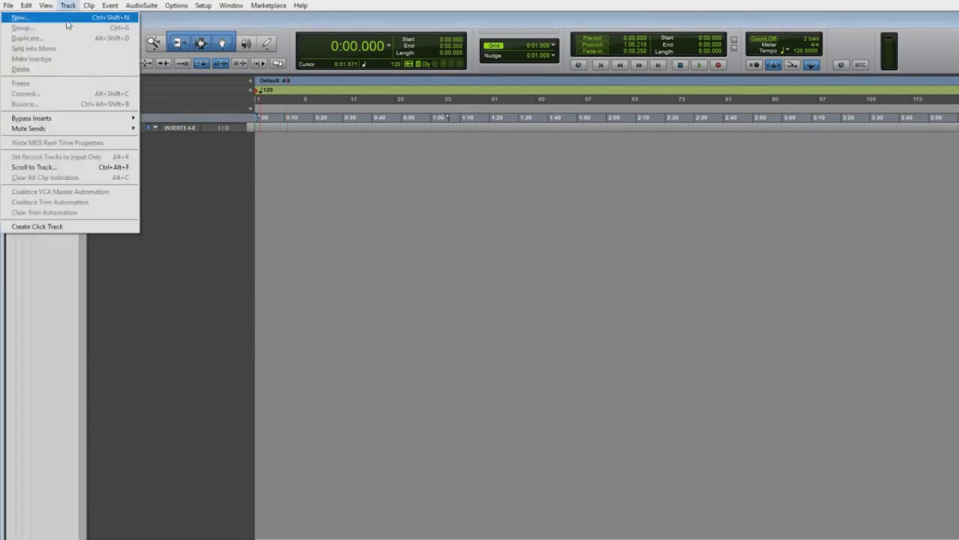
{"action": "left_click", "coordinate": [67, 17]}
{"action": "left_click", "coordinate": [480, 185]}
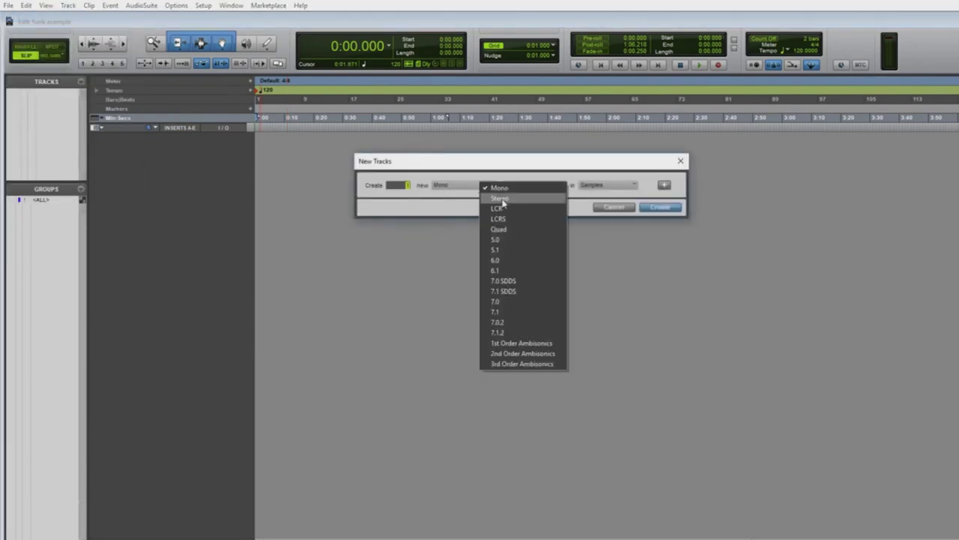
{"action": "left_click", "coordinate": [499, 198]}
{"action": "left_click", "coordinate": [526, 185]}
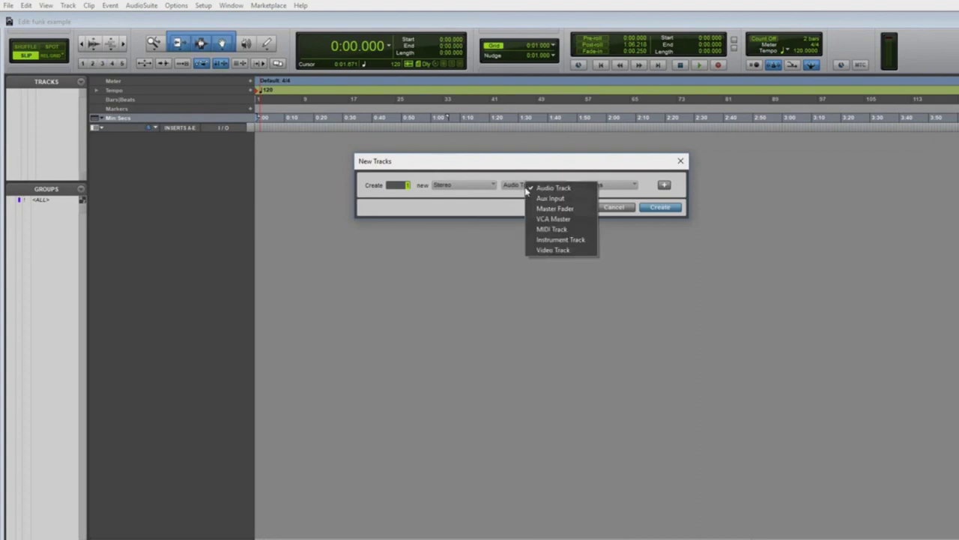
{"action": "left_click", "coordinate": [561, 239]}
{"action": "left_click", "coordinate": [661, 207]}
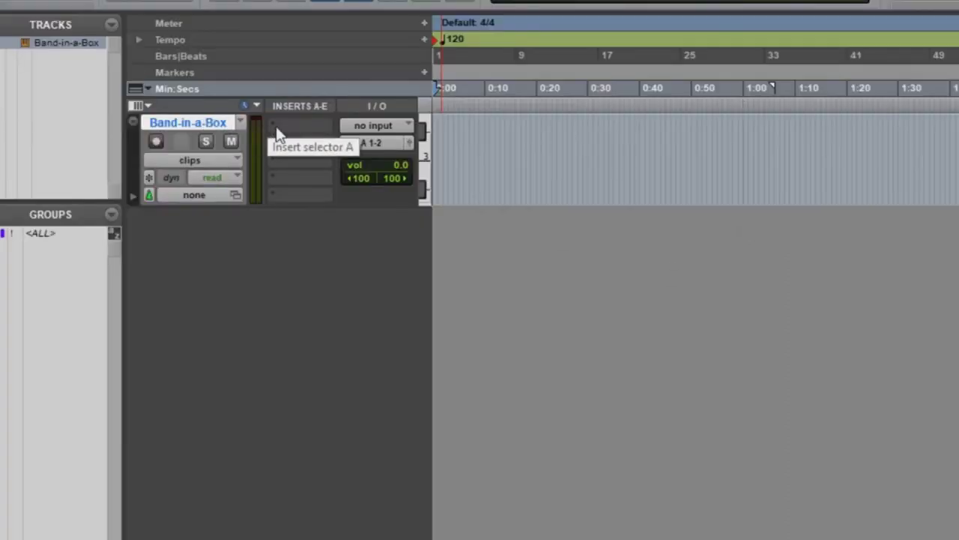
Insert the Band-in-a-Box DAW AAX plugin on the track's first insert
{"action": "left_click", "coordinate": [177, 140]}
{"action": "mouse_move", "coordinate": [315, 155]}
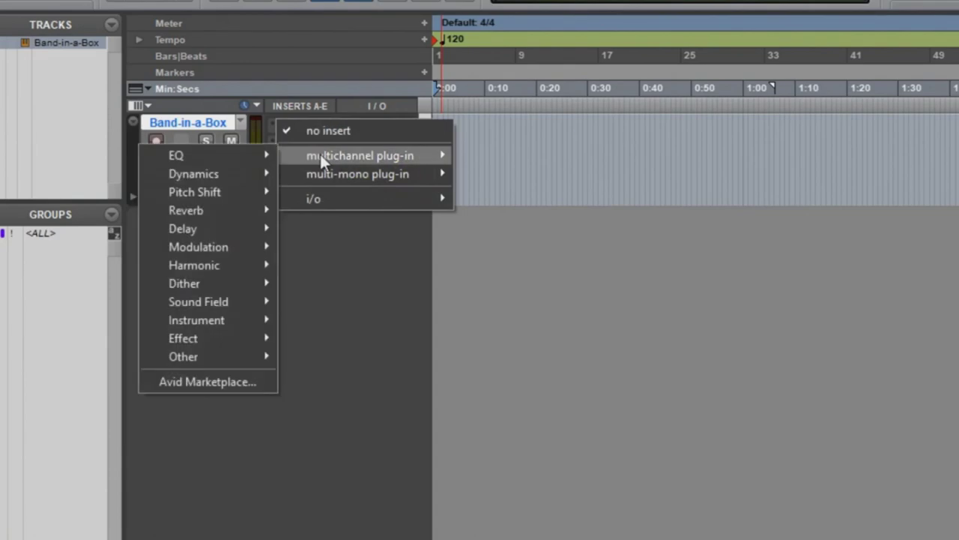
{"action": "mouse_move", "coordinate": [217, 322]}
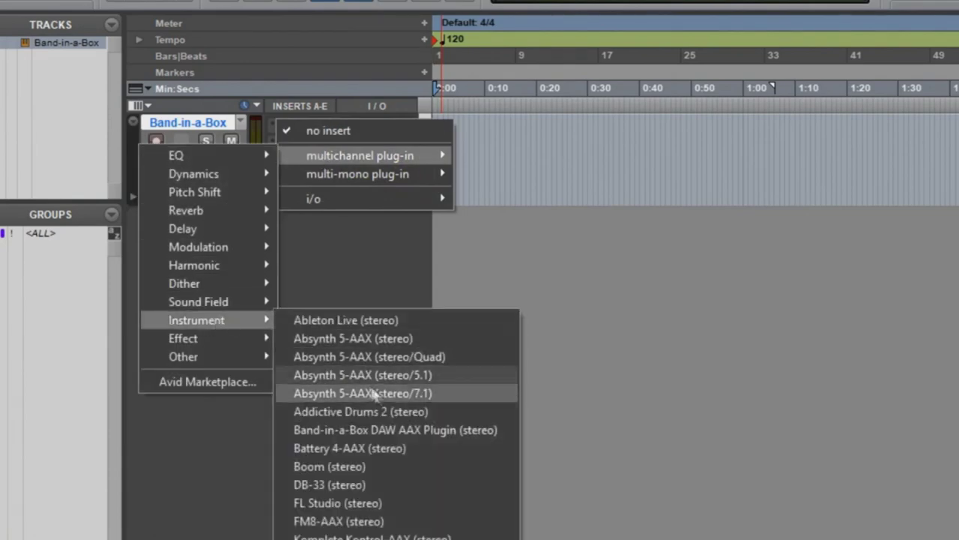
{"action": "left_click", "coordinate": [400, 428]}
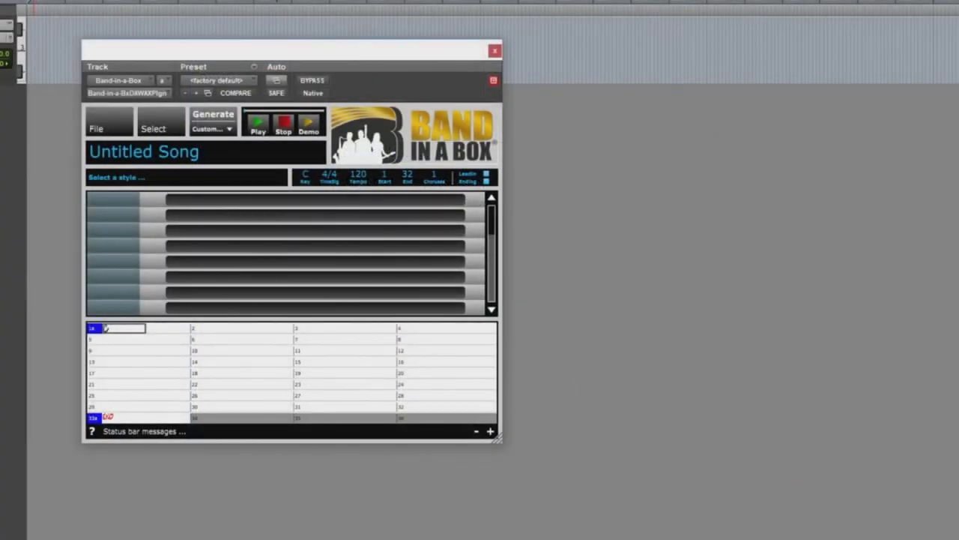
Open Preferences from the Band-in-a-Box plugin's File menu
{"action": "left_click", "coordinate": [96, 128]}
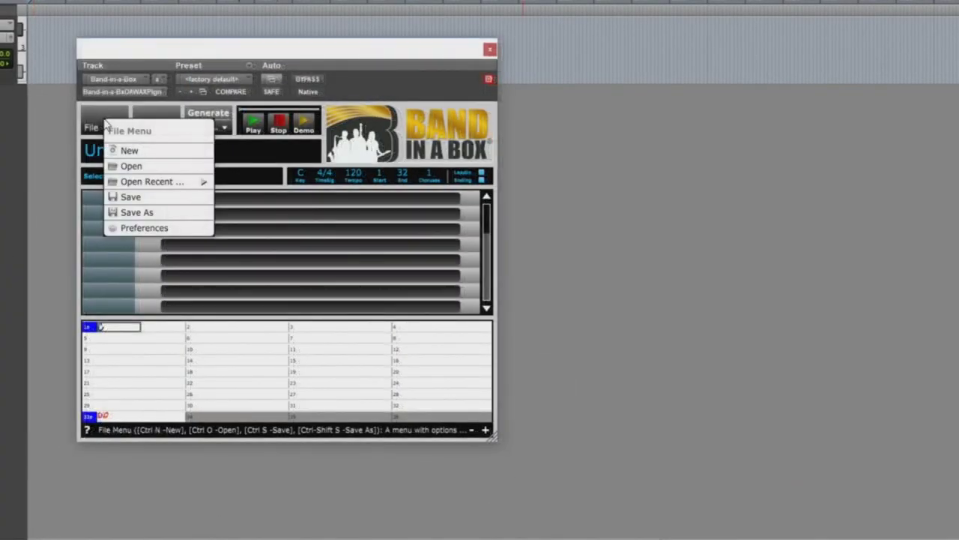
{"action": "left_click", "coordinate": [144, 227]}
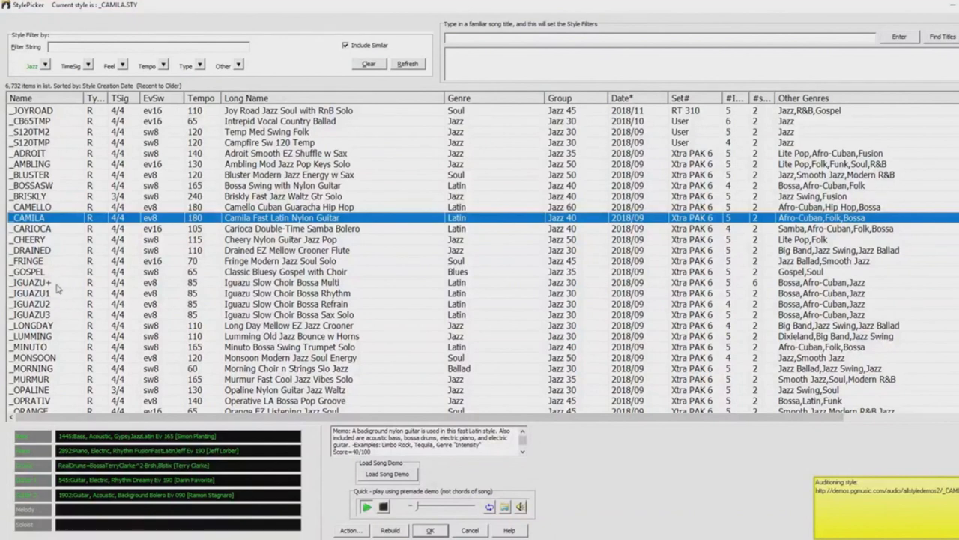
Audition the _IGUAZU+ and _MONSOON styles while scrolling down the StylePicker list
{"action": "left_click", "coordinate": [55, 284]}
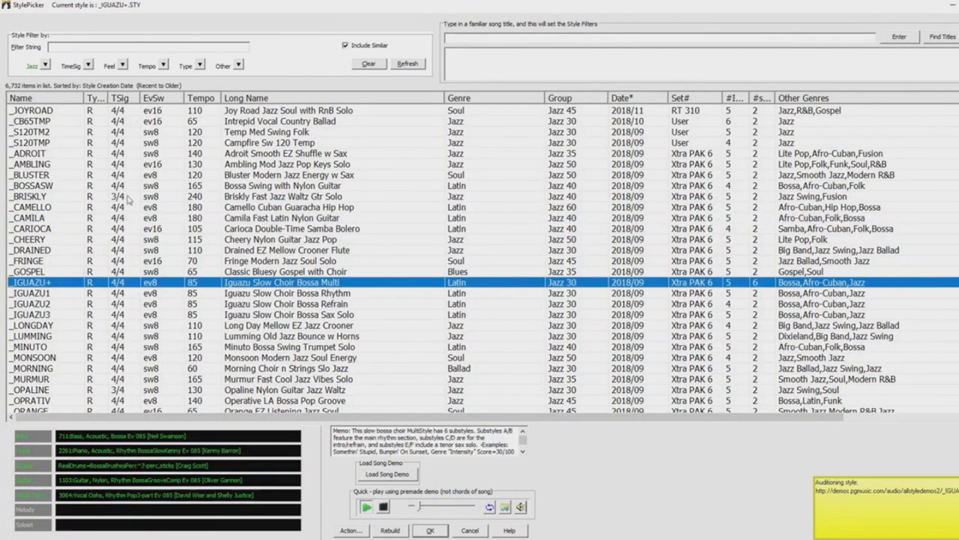
{"action": "scroll", "coordinate": [127, 199], "scroll_direction": "down", "scroll_amount": 1}
{"action": "scroll", "coordinate": [114, 224], "scroll_direction": "down", "scroll_amount": 2}
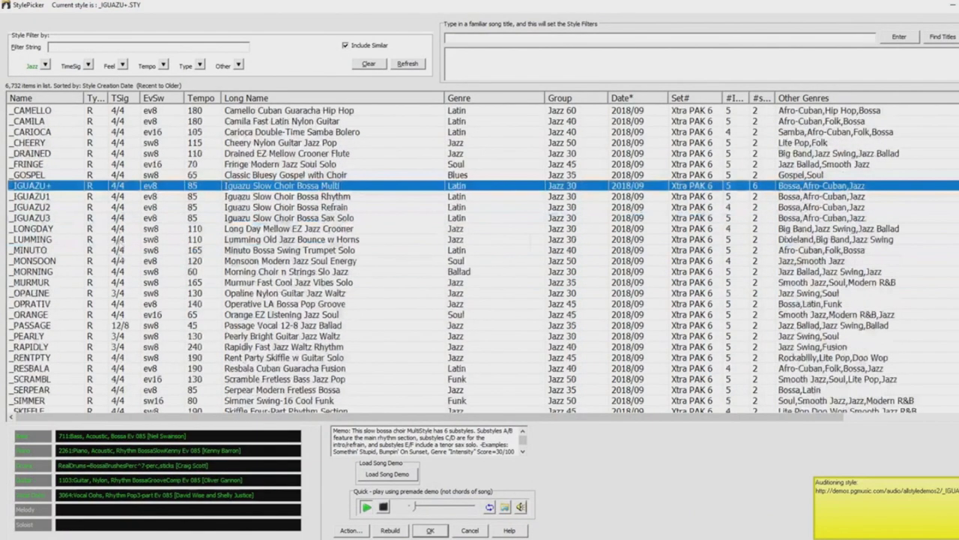
{"action": "left_click", "coordinate": [53, 262]}
{"action": "scroll", "coordinate": [141, 166], "scroll_direction": "down", "scroll_amount": 1}
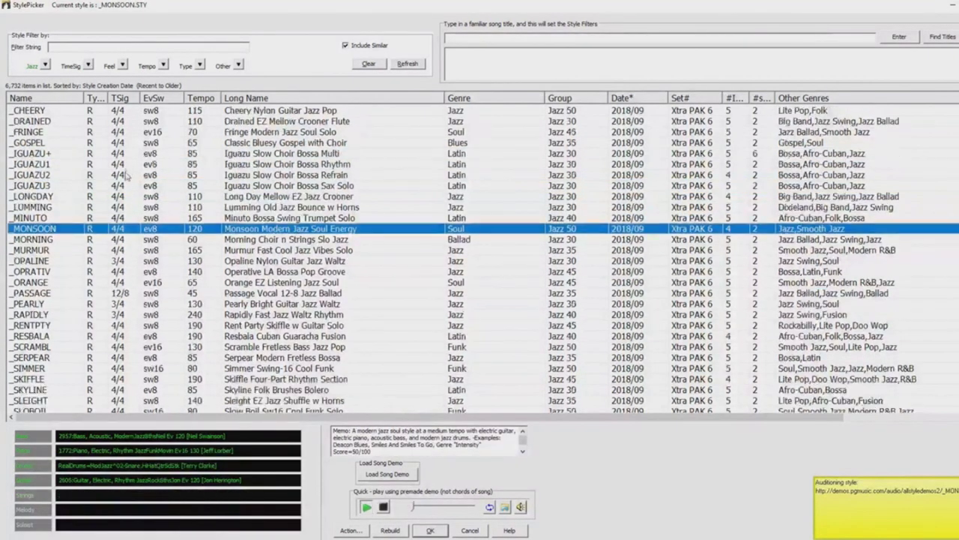
{"action": "scroll", "coordinate": [123, 177], "scroll_direction": "down", "scroll_amount": 2}
{"action": "scroll", "coordinate": [102, 229], "scroll_direction": "down", "scroll_amount": 1}
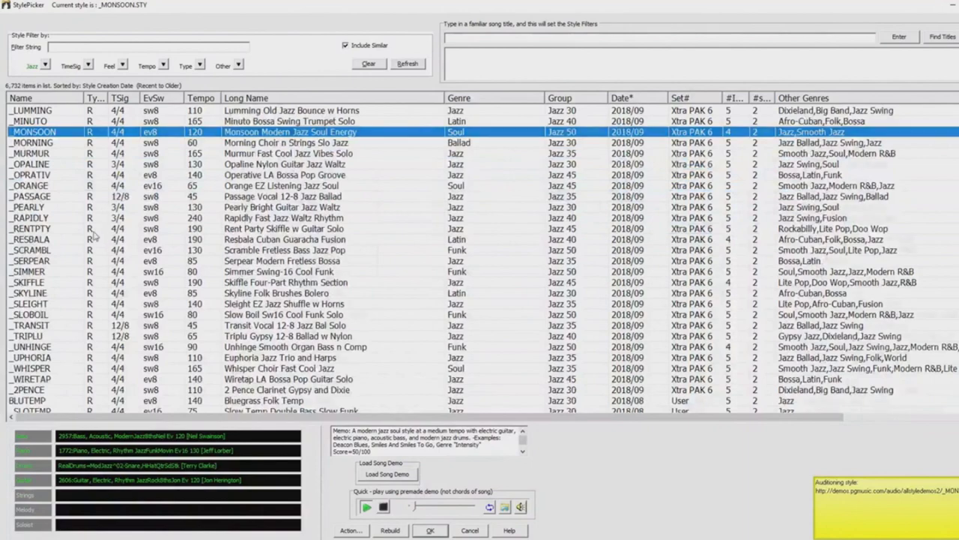
{"action": "scroll", "coordinate": [93, 231], "scroll_direction": "down", "scroll_amount": 4}
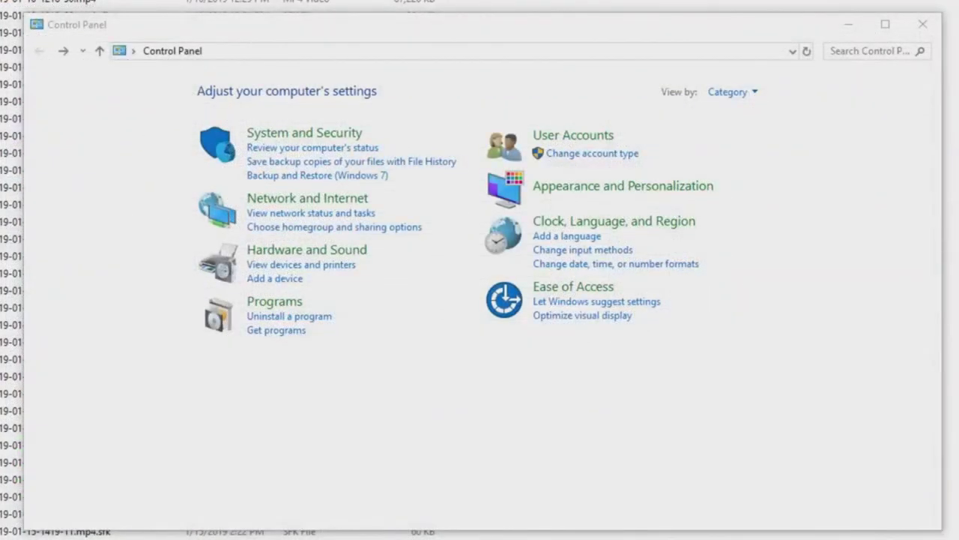
Untick 'Allow applications to take exclusive control' for the Focusrite USB playback device and apply it
{"action": "left_click", "coordinate": [337, 253]}
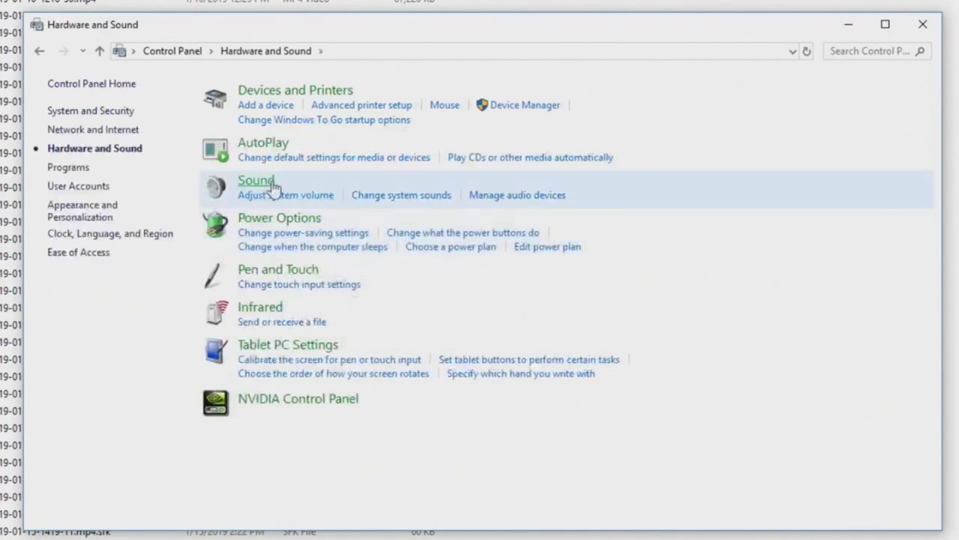
{"action": "left_click", "coordinate": [269, 182]}
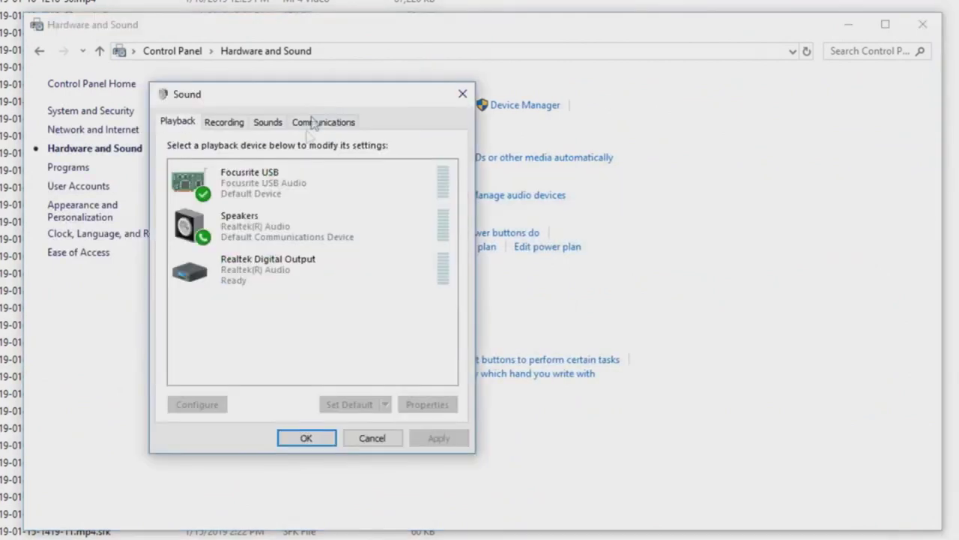
{"action": "left_click", "coordinate": [299, 183]}
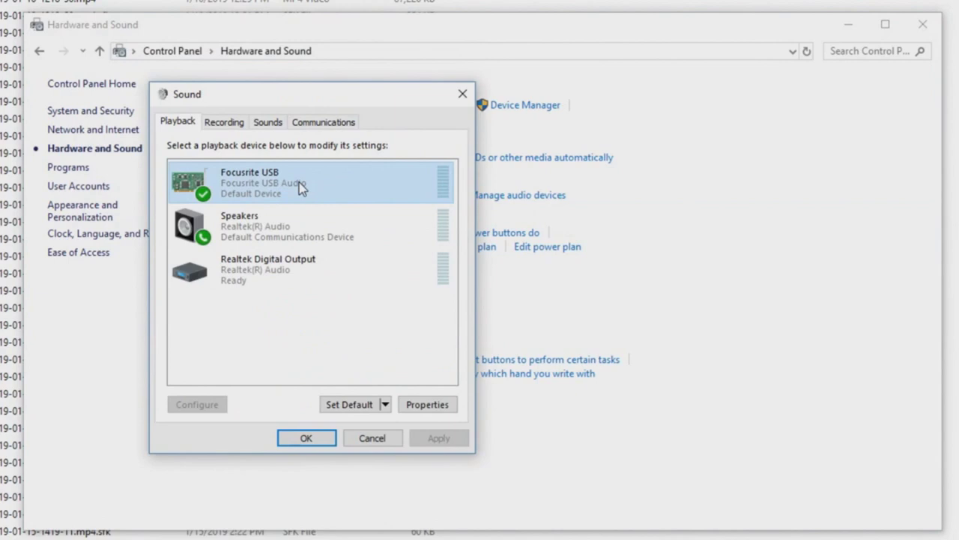
{"action": "left_click", "coordinate": [437, 405]}
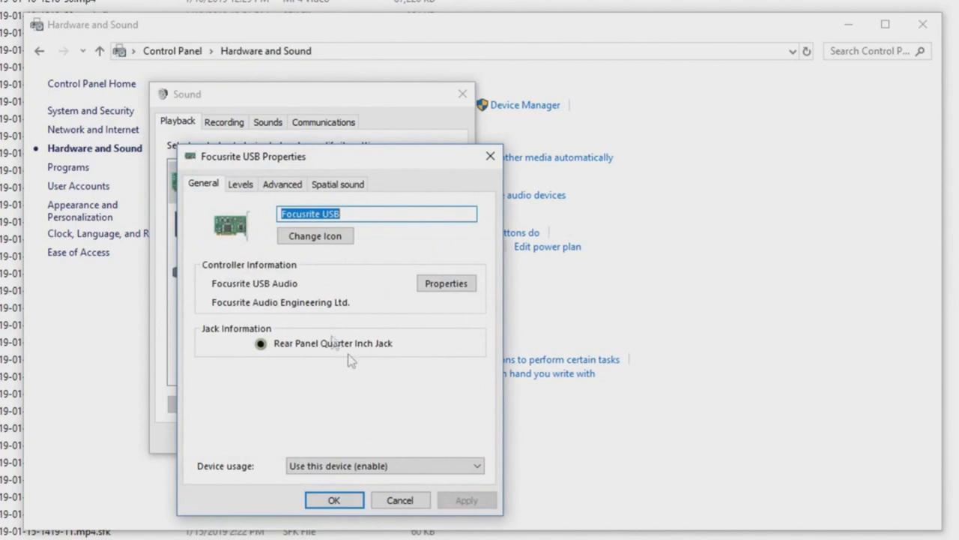
{"action": "left_click", "coordinate": [287, 185]}
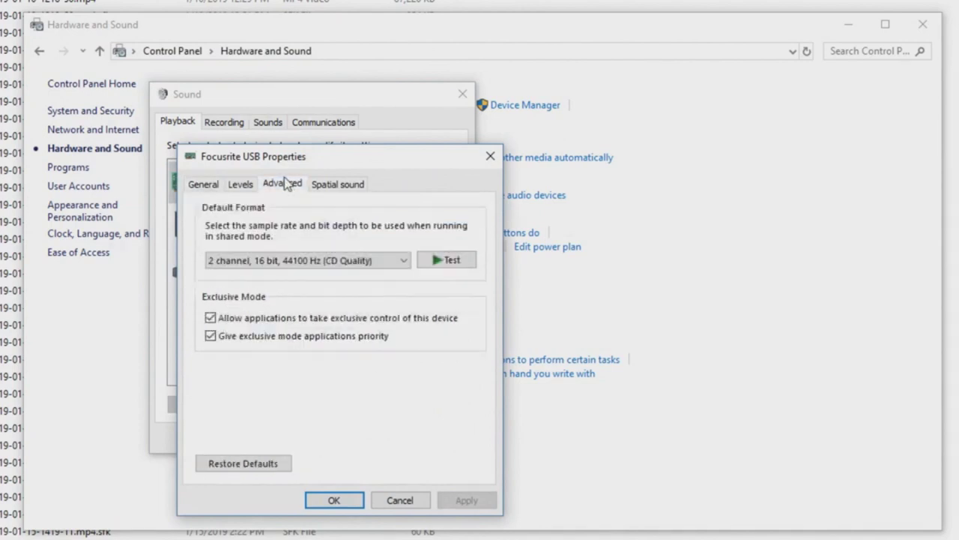
{"action": "left_click", "coordinate": [301, 319]}
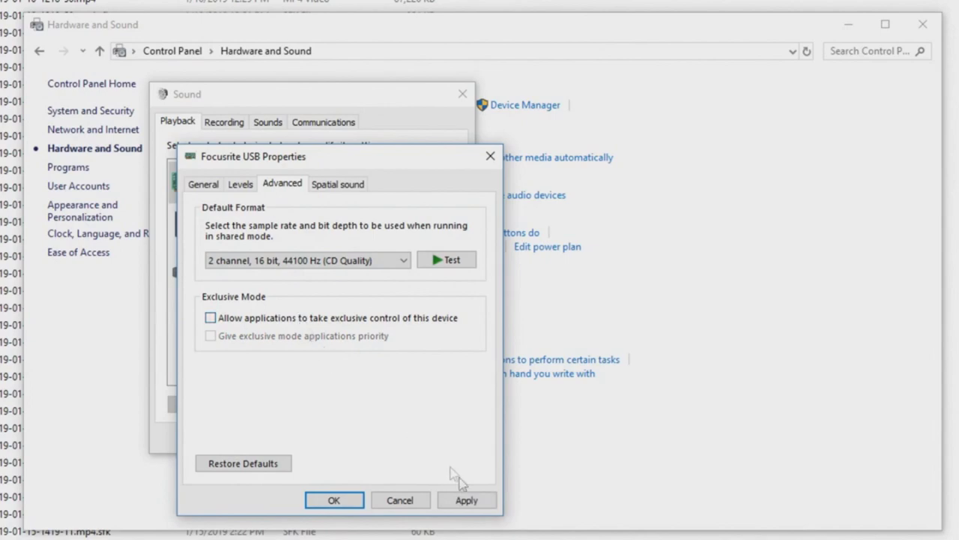
{"action": "left_click", "coordinate": [465, 500]}
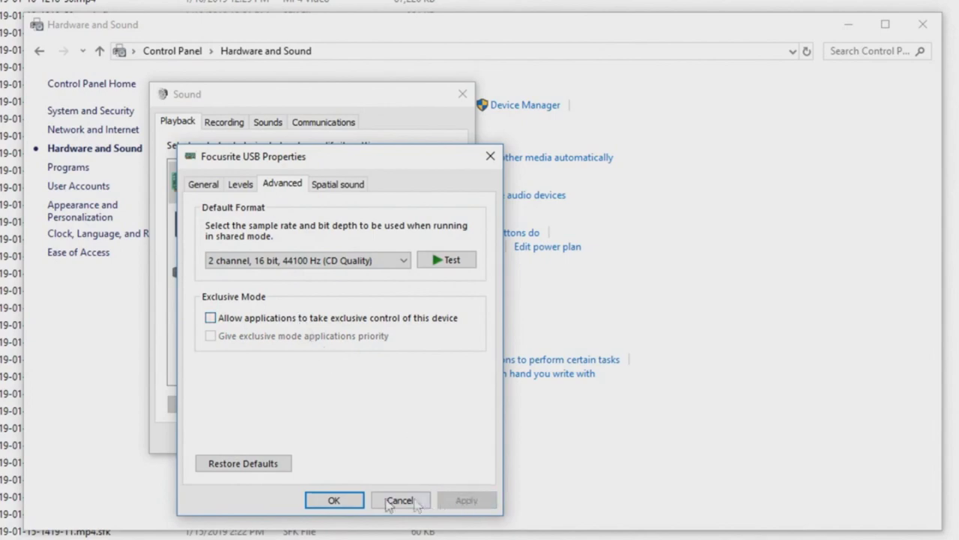
{"action": "left_click", "coordinate": [334, 501]}
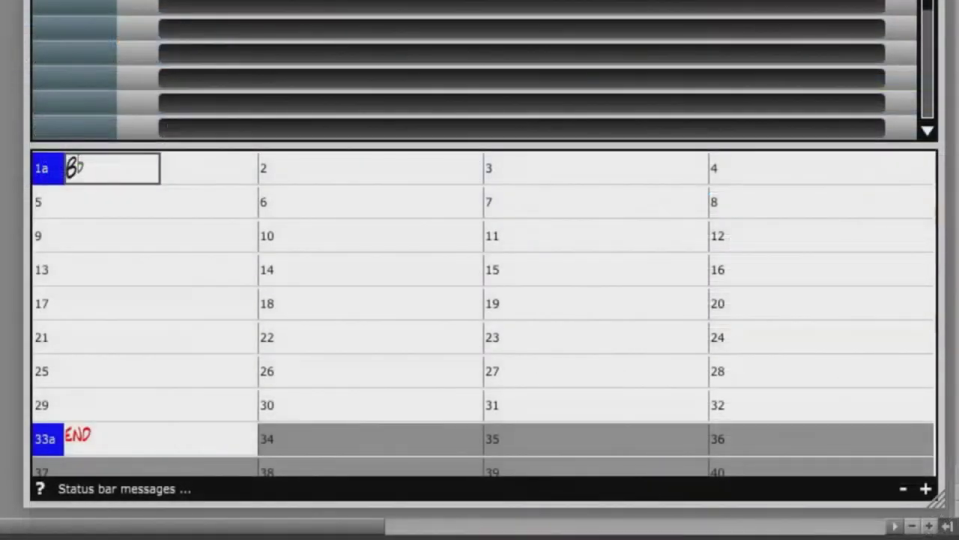
Enter BbMaj7 as the chord in bar 1 of the Band-in-a-Box chart
{"action": "type", "text": "maj7"}
{"action": "key", "text": "Return"}
Enter the chords for bars 2–8: Cm7, EbMaj7, BbMaj7, EbMaj7, Cm7 F7, Am7b5 D7
{"action": "type", "text": "cm7"}
{"action": "key", "text": "Return"}
{"action": "type", "text": "ebmaj7"}
{"action": "key", "text": "Return"}
{"action": "key", "text": "Return"}
{"action": "type", "text": "bbmaj7"}
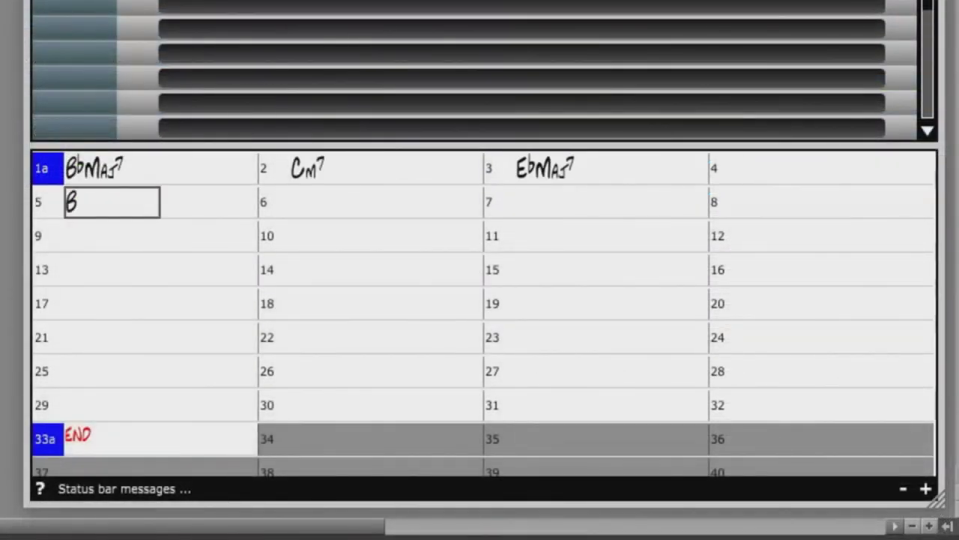
{"action": "key", "text": "Return"}
{"action": "type", "text": "ebmaj7"}
{"action": "key", "text": "Return"}
{"action": "type", "text": "cm7,f7"}
{"action": "key", "text": "Return"}
{"action": "type", "text": "am"}
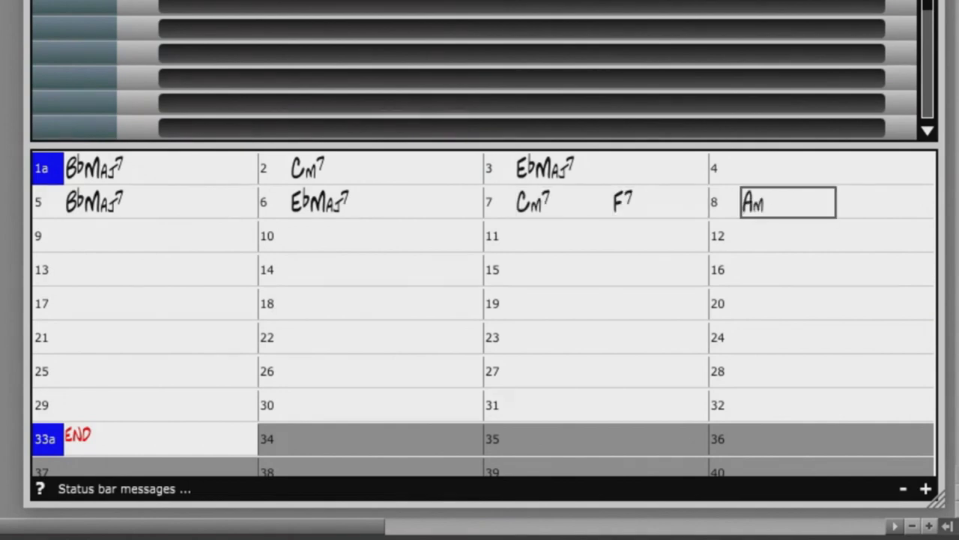
{"action": "type", "text": "7b5,d7"}
{"action": "key", "text": "Return"}
{"action": "type", "text": "gm7"}
Fill bars 9–16 with Gm7, Cm7, Gm7 F7, Gm7, Cm7, F7 and BbMaj7
{"action": "key", "text": "Return"}
{"action": "key", "text": "Return"}
{"action": "type", "text": "c"}
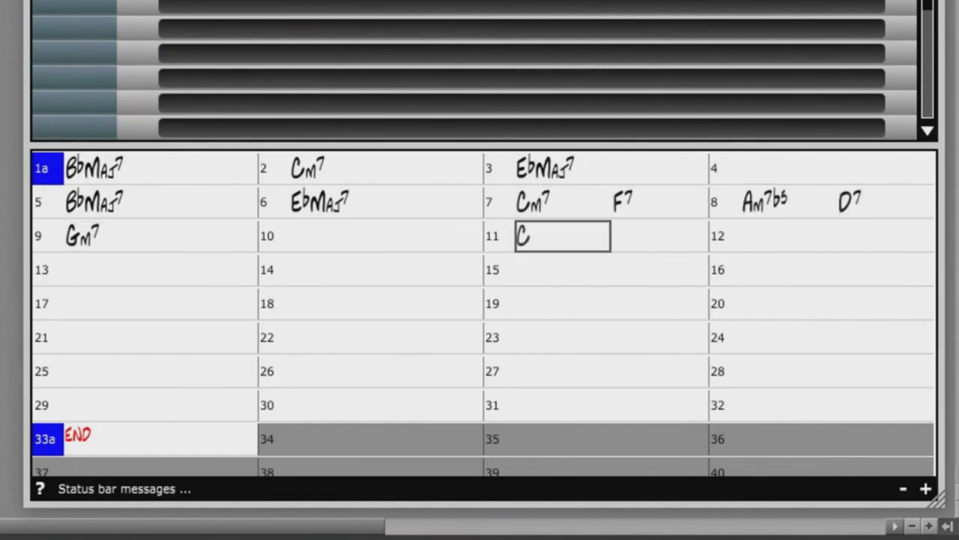
{"action": "type", "text": "m7,"}
{"action": "key", "text": "Return"}
{"action": "type", "text": "gm7,f7"}
{"action": "key", "text": "Return"}
{"action": "type", "text": "gm7"}
{"action": "key", "text": "Return"}
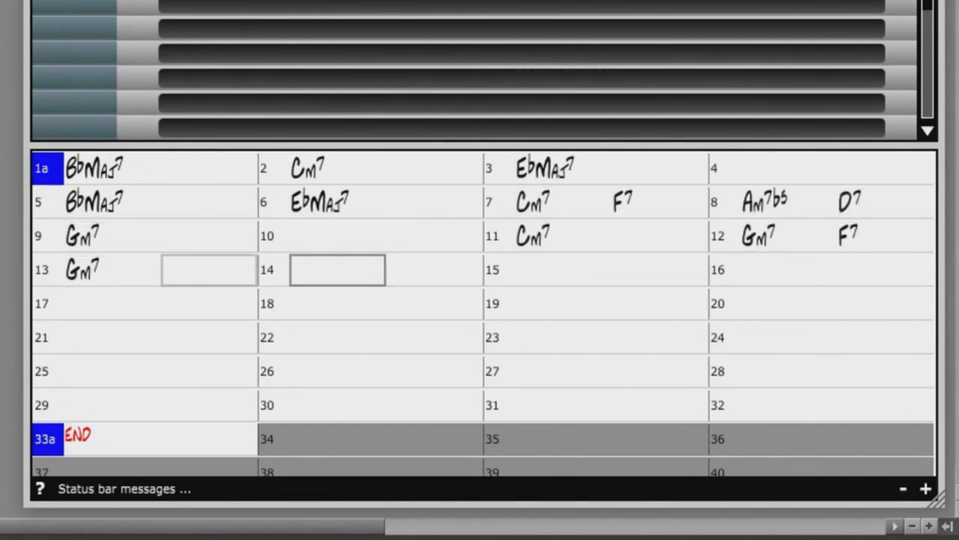
{"action": "key", "text": "Return"}
Enter the remaining chords from bar 17, including F7sus and EbMaj7, ending on BbMaj7
{"action": "type", "text": "cm7,"}
{"action": "key", "text": "Return"}
{"action": "type", "text": "f7,"}
{"action": "key", "text": "Return"}
{"action": "type", "text": "bbmaj7,"}
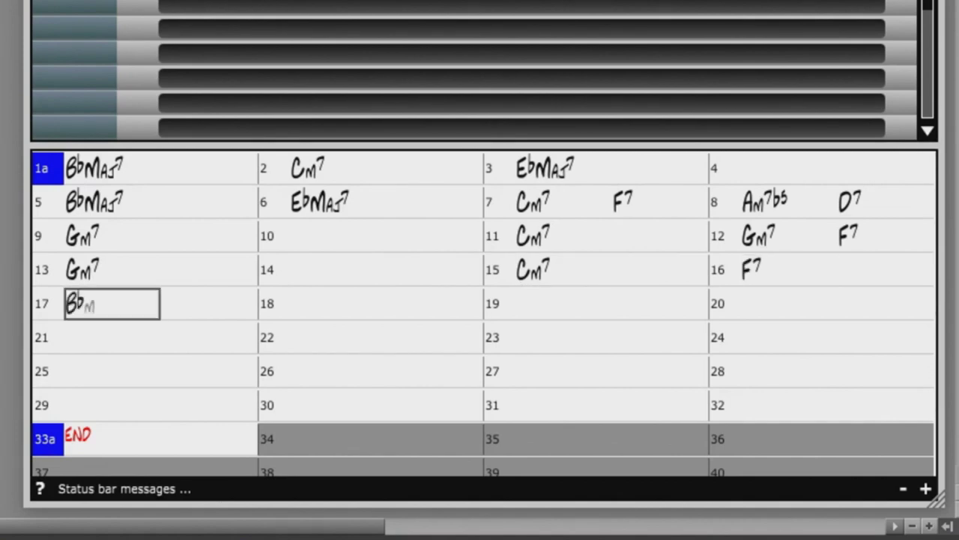
{"action": "key", "text": "Return"}
{"action": "type", "text": "cm7,"}
{"action": "key", "text": "Return"}
{"action": "type", "text": "bbmaj7,"}
{"action": "key", "text": "Return"}
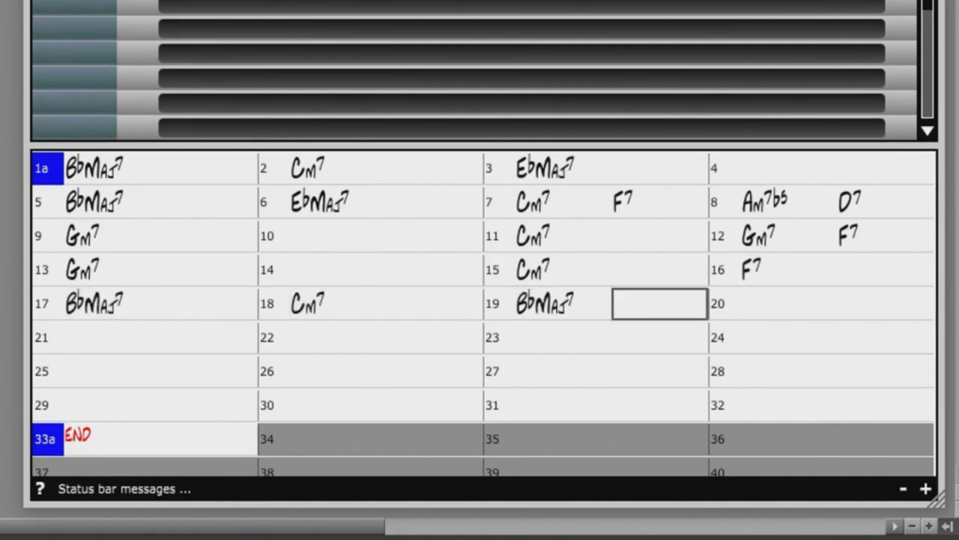
{"action": "type", "text": "f7sus,"}
{"action": "key", "text": "Return"}
{"action": "type", "text": "ebmaj7,"}
{"action": "key", "text": "Return"}
{"action": "type", "text": "bbmaj7"}
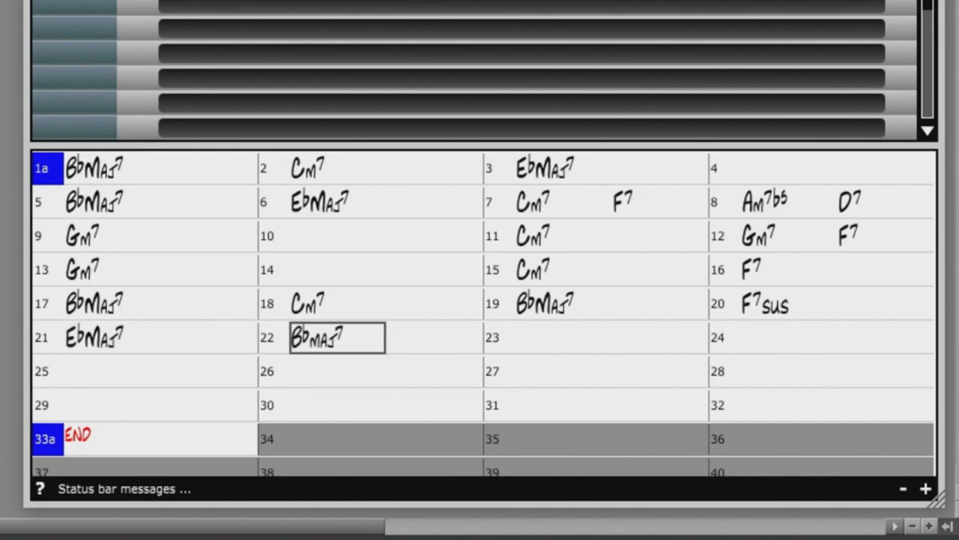
{"action": "type", "text": ","}
{"action": "key", "text": "Return"}
{"action": "type", "text": "ebmaj7,"}
{"action": "key", "text": "Return"}
{"action": "type", "text": "cm7,d7,gm7,,,,"}
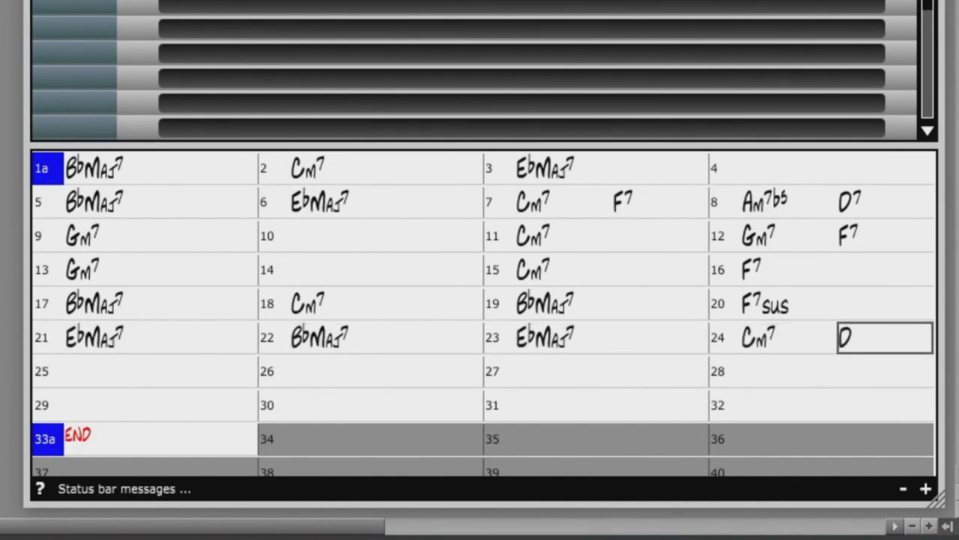
{"action": "type", "text": "ebmaj7,,gm7,f7,gm7,,"}
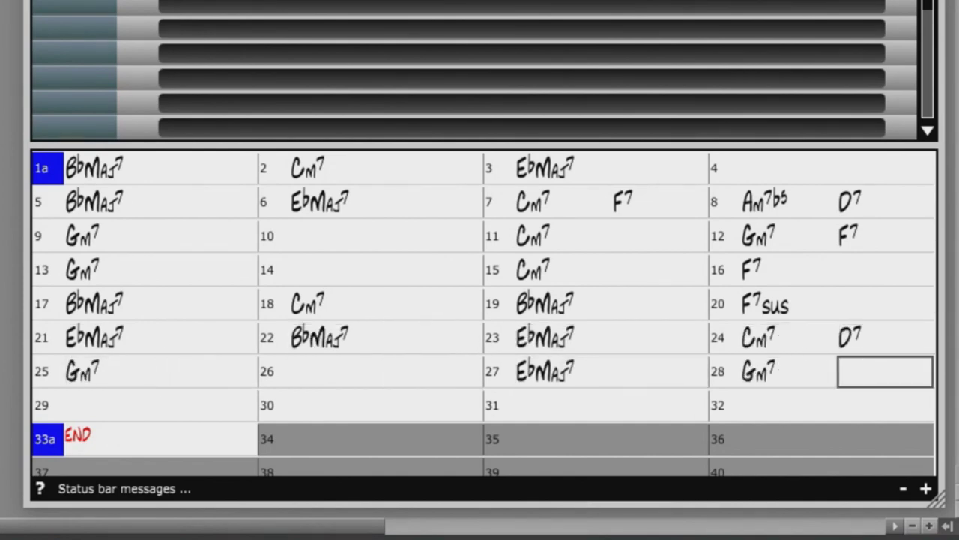
{"action": "type", "text": ",,cm7,,f7,,bb"}
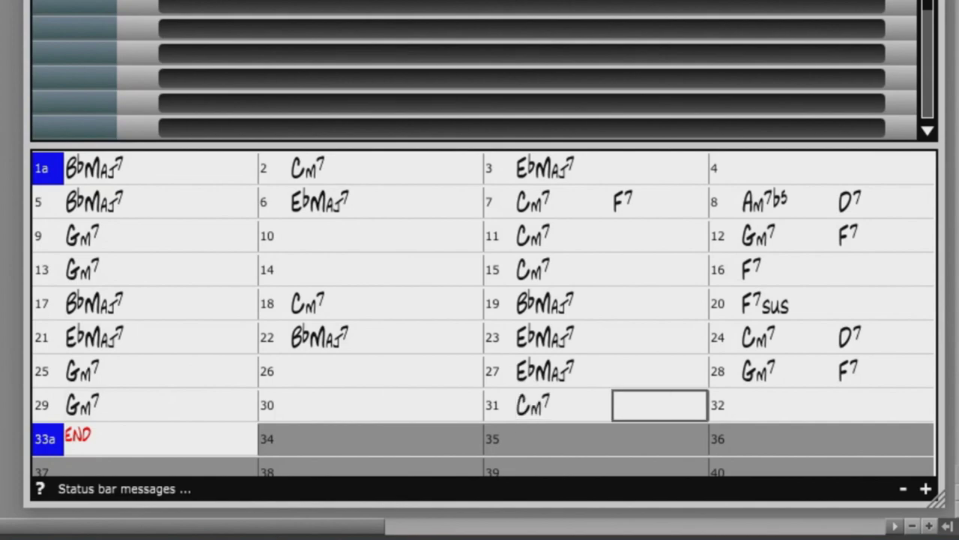
{"action": "type", "text": "maj7,"}
Mark bars 9, 17 and 25 as section starts
{"action": "left_click", "coordinate": [41, 235]}
{"action": "left_click", "coordinate": [41, 235]}
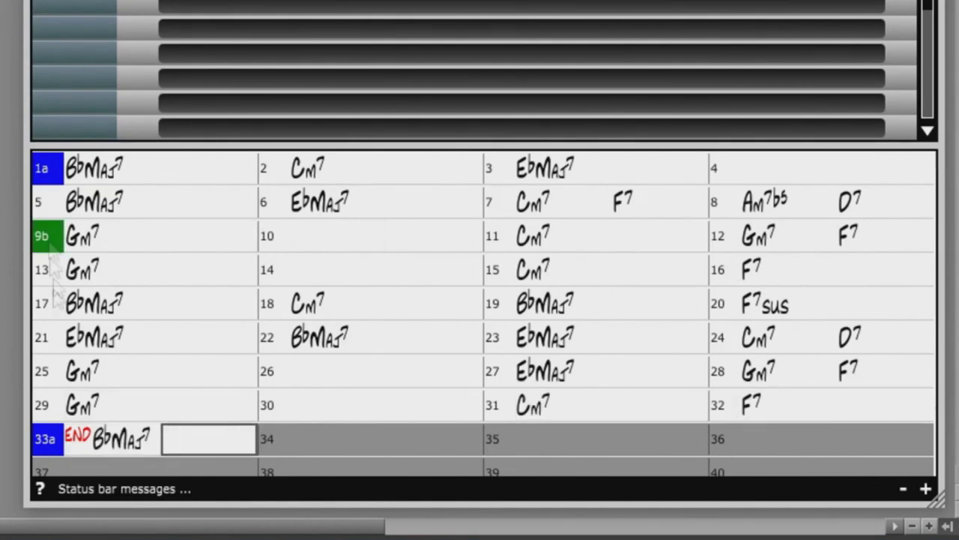
{"action": "left_click", "coordinate": [43, 302]}
{"action": "left_click", "coordinate": [45, 375]}
Switch bar 25's part marker to section b and bring up the StylePicker
{"action": "left_click", "coordinate": [45, 375]}
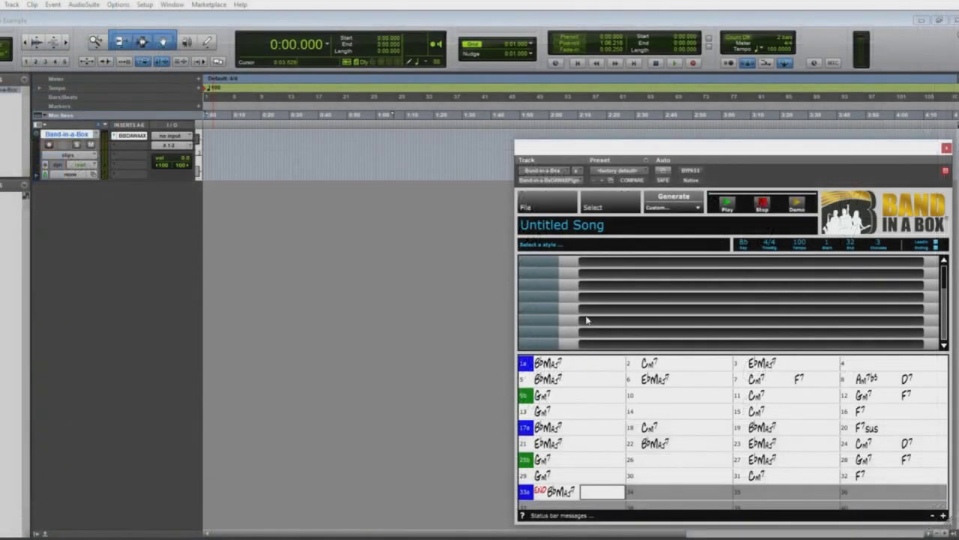
{"action": "left_click", "coordinate": [610, 200]}
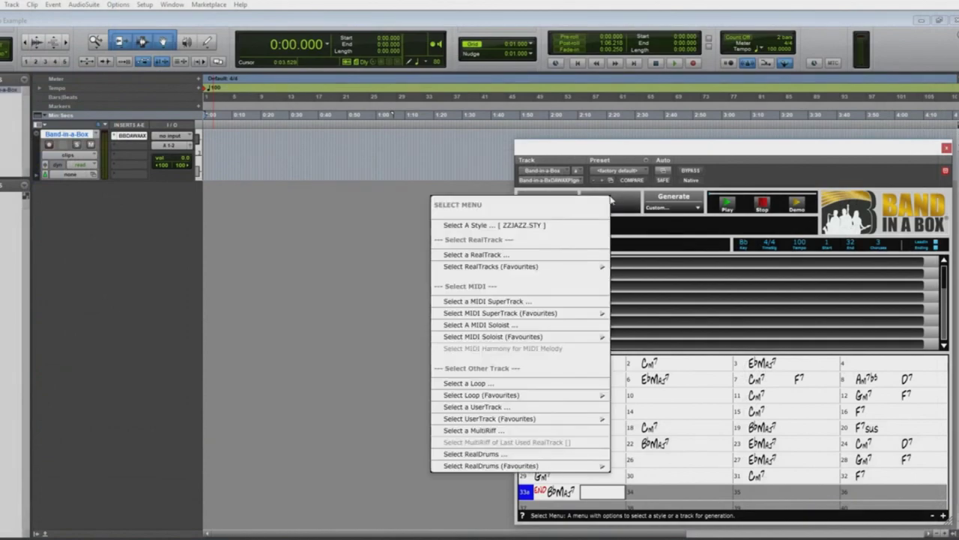
{"action": "left_click", "coordinate": [517, 224]}
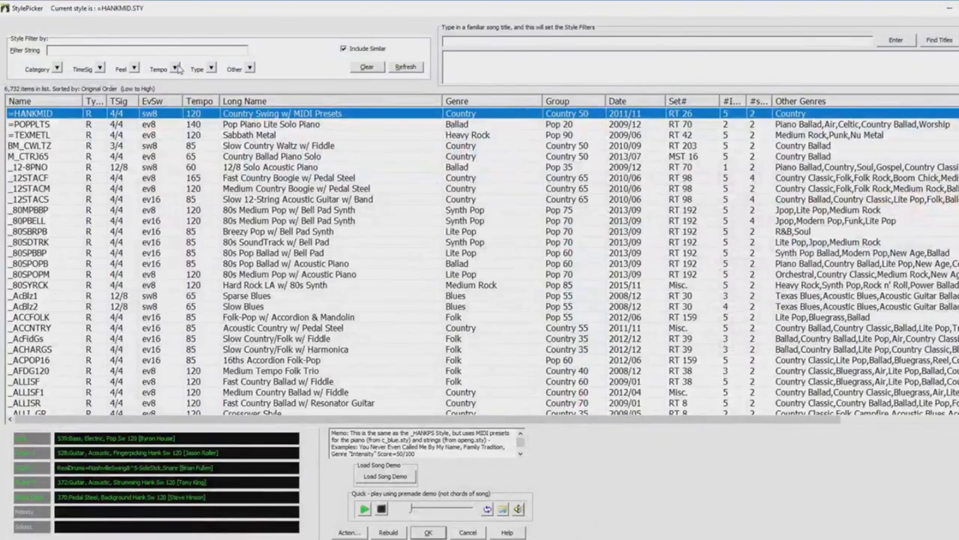
Filter styles to tempo 100, the Pop category, and a 'miles' RealTracks piano artist
{"action": "left_click", "coordinate": [175, 68]}
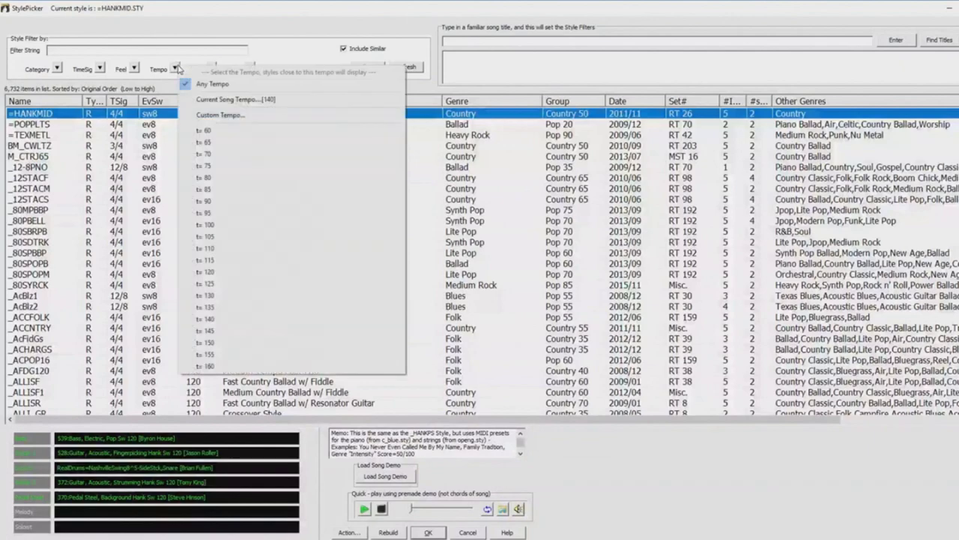
{"action": "left_click", "coordinate": [204, 224]}
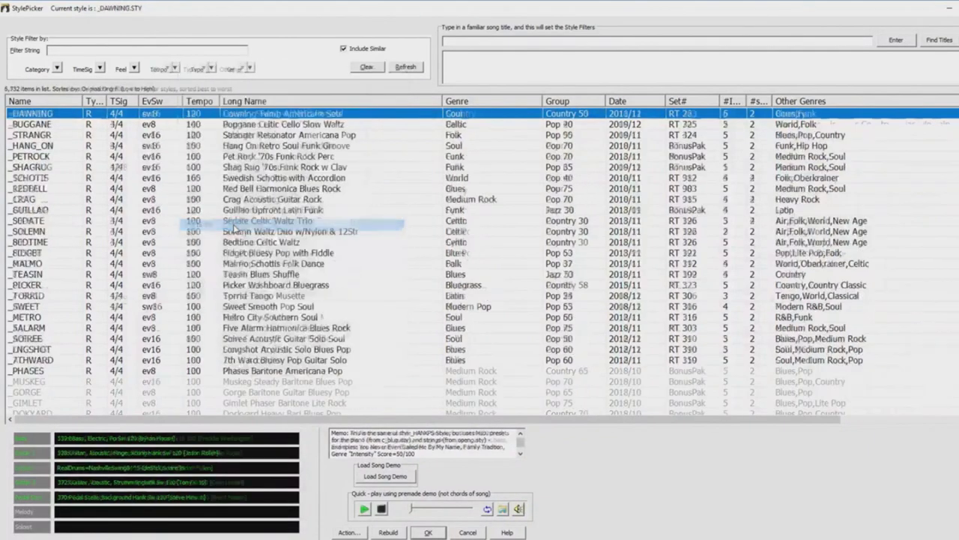
{"action": "left_click", "coordinate": [58, 69]}
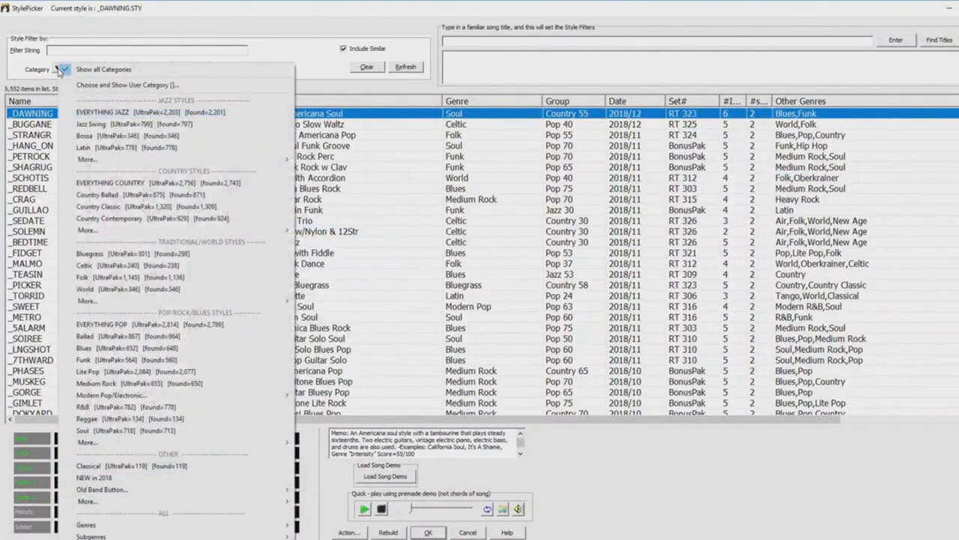
{"action": "left_click", "coordinate": [165, 327]}
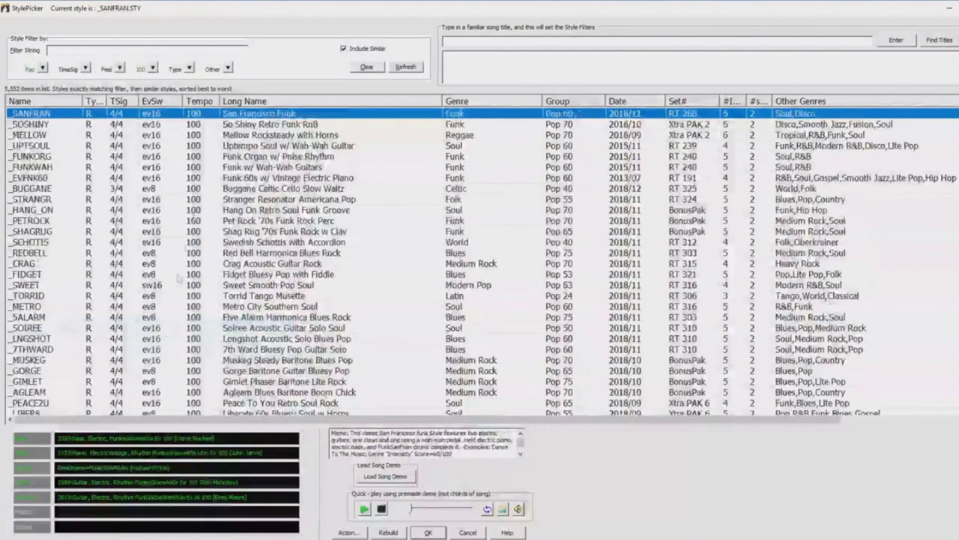
{"action": "left_click", "coordinate": [228, 69]}
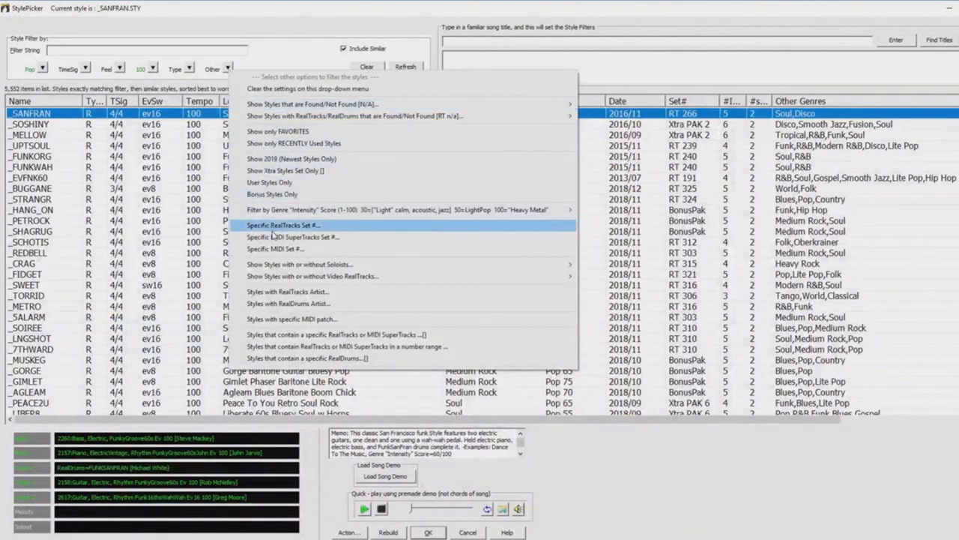
{"action": "left_click", "coordinate": [300, 292]}
{"action": "type", "text": "miles black"}
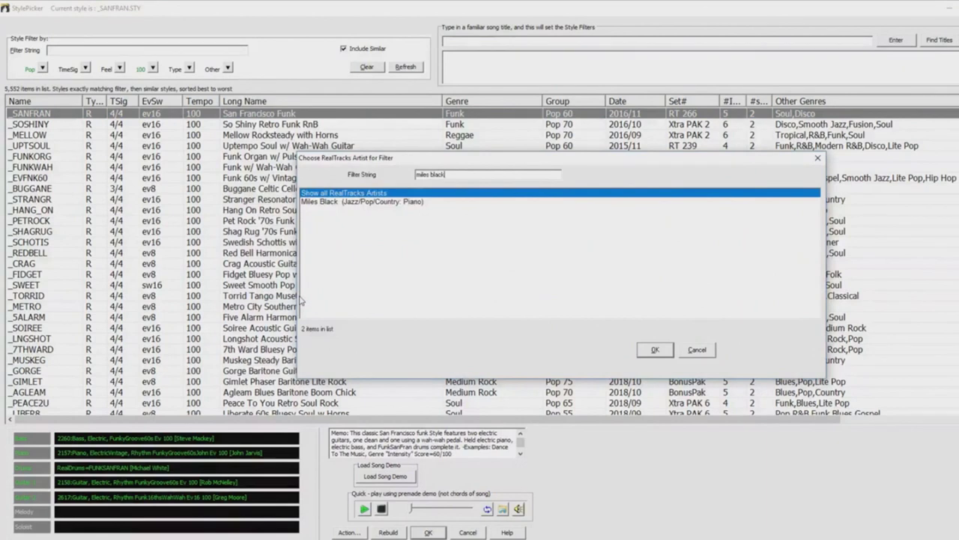
{"action": "left_click", "coordinate": [405, 202]}
{"action": "left_click", "coordinate": [653, 349]}
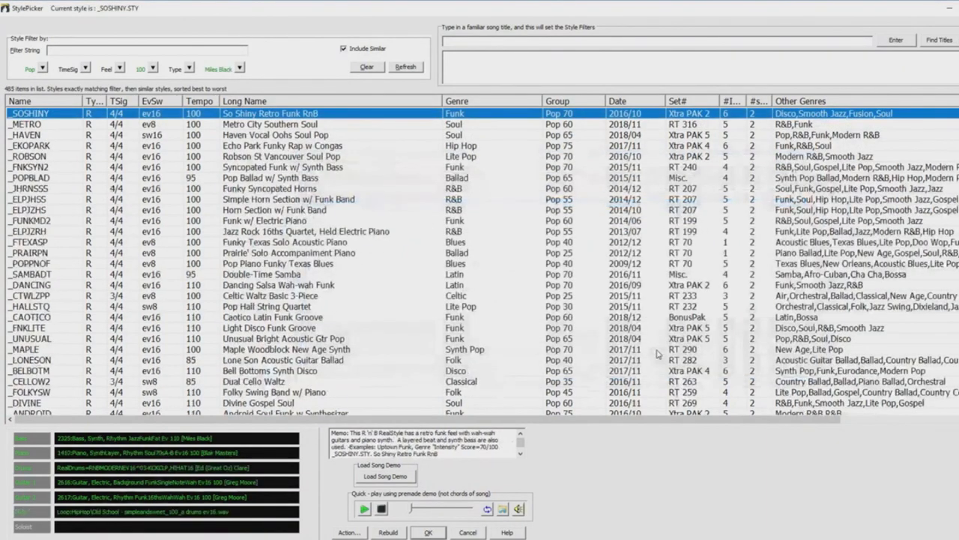
Audition _HAVEN, _FNKSYN2, _POPBLAD and _ROBSON, then load _ROBSON.STY and generate the song
{"action": "left_click", "coordinate": [75, 135]}
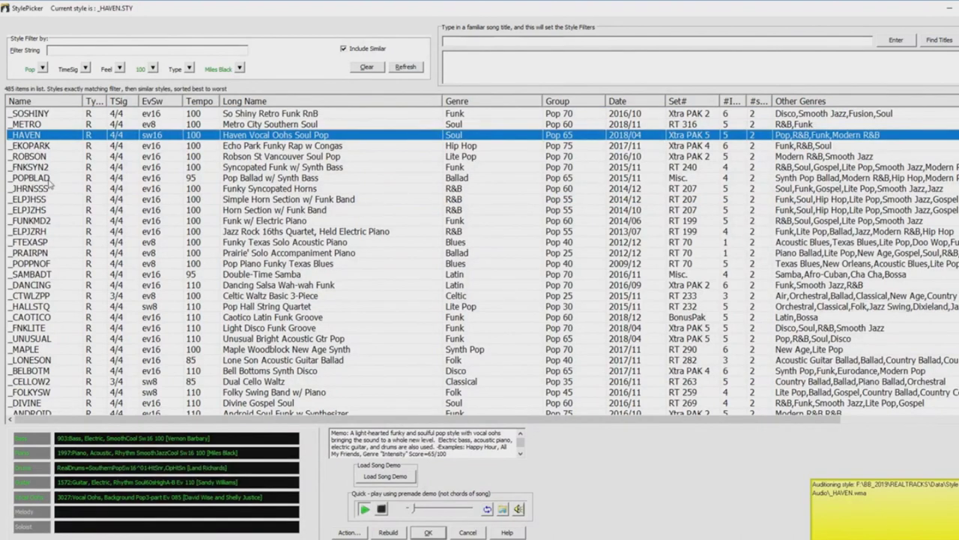
{"action": "left_click", "coordinate": [51, 167]}
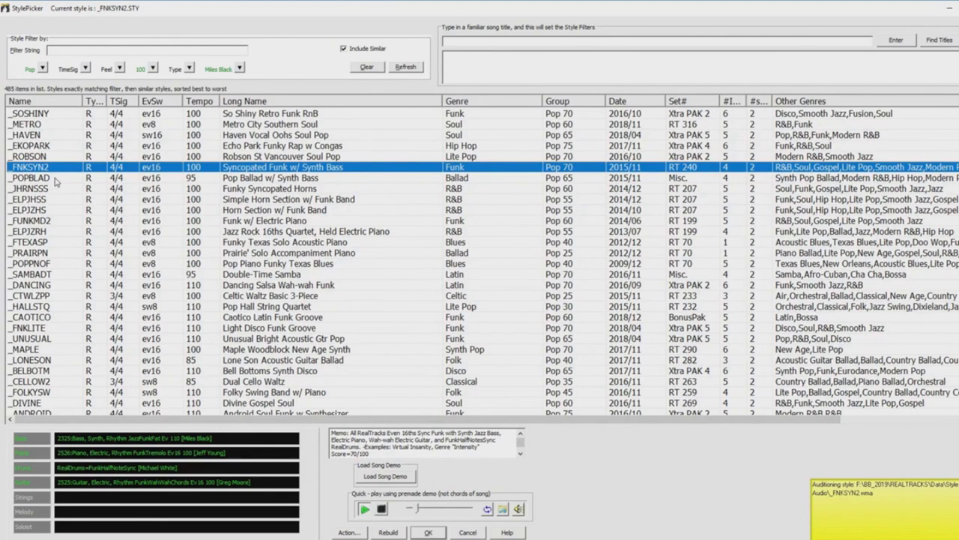
{"action": "left_click", "coordinate": [54, 180]}
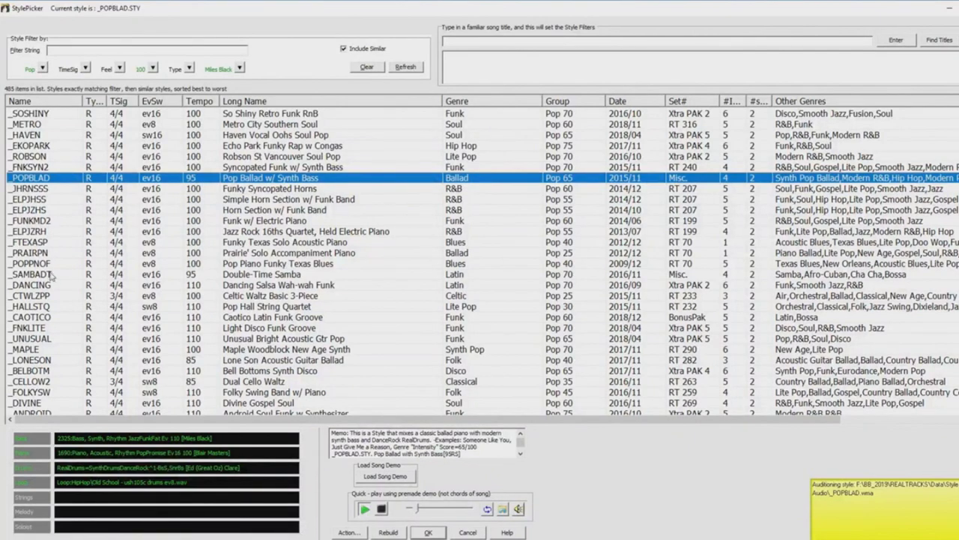
{"action": "left_click", "coordinate": [42, 156]}
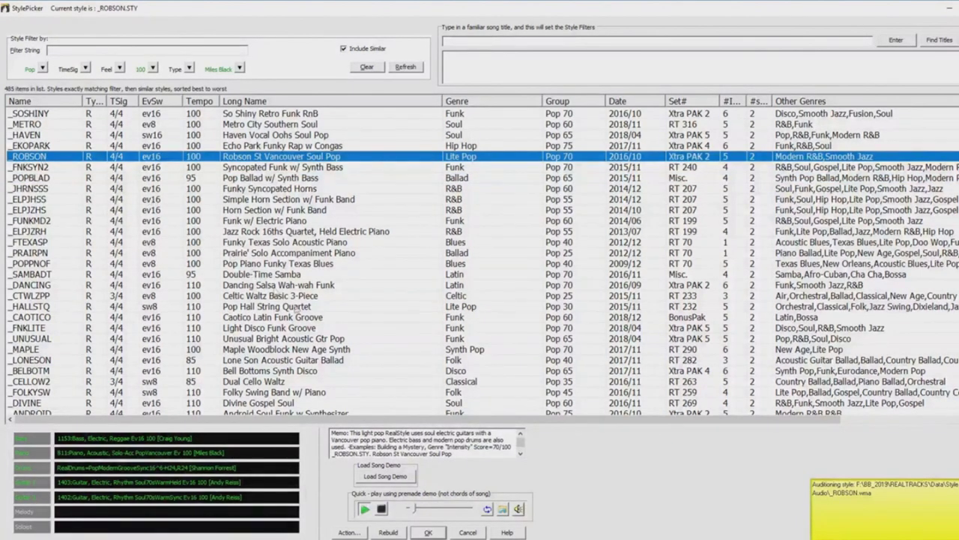
{"action": "left_click", "coordinate": [429, 532]}
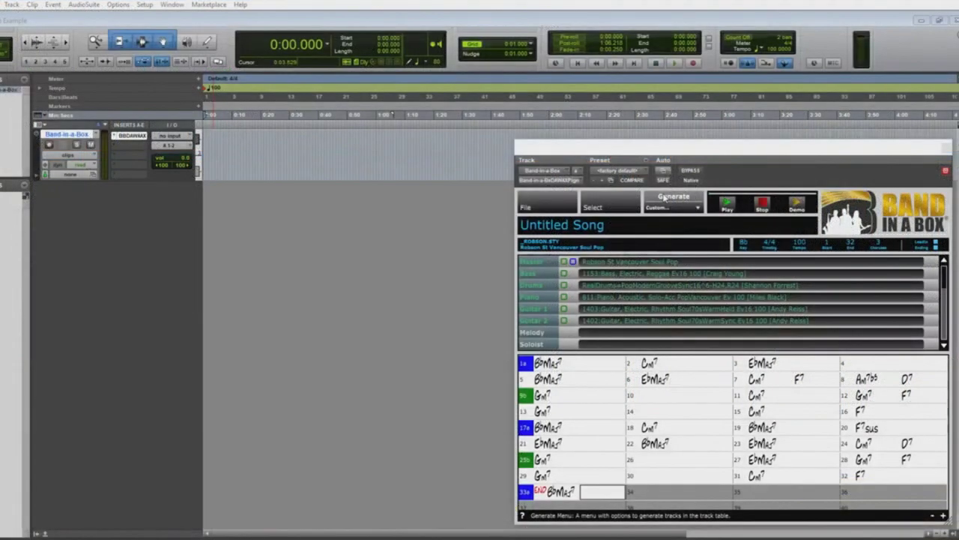
{"action": "left_click", "coordinate": [664, 197]}
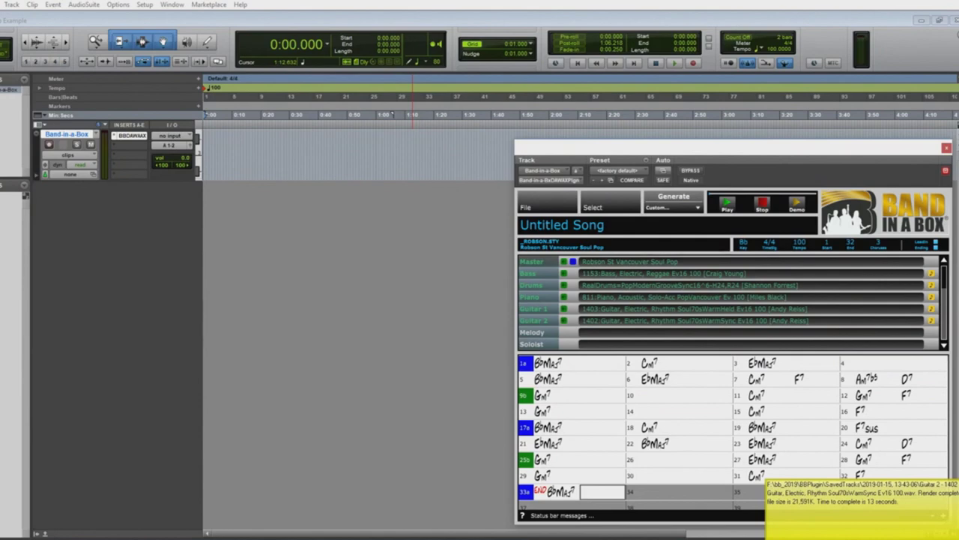
Drag the generated Master track into the edit window and play back the new tracks
{"action": "left_click_drag", "start_coordinate": [531, 261], "coordinate": [208, 217]}
{"action": "key", "text": "space"}
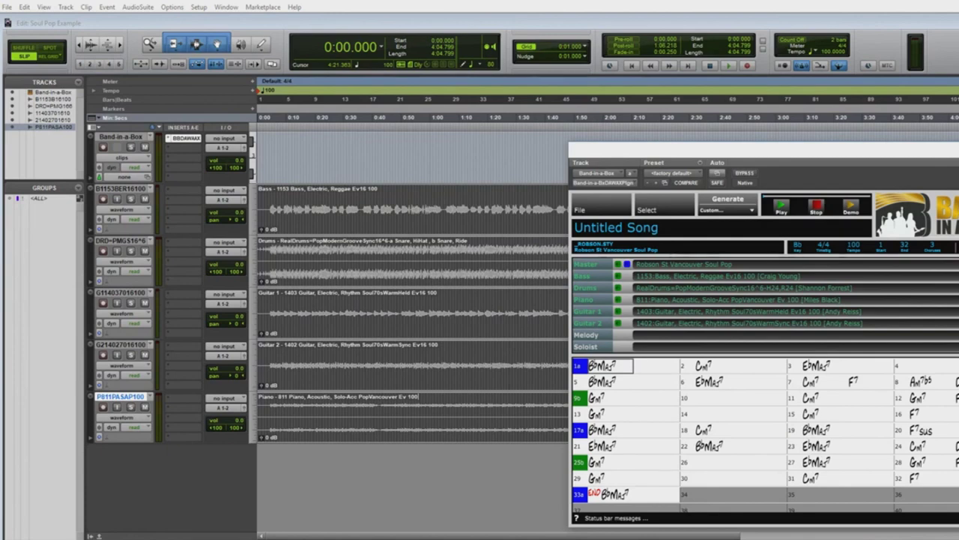
Create a new stereo Instrument track
{"action": "left_click", "coordinate": [65, 6]}
{"action": "left_click", "coordinate": [83, 18]}
{"action": "left_click", "coordinate": [454, 183]}
{"action": "left_click", "coordinate": [512, 189]}
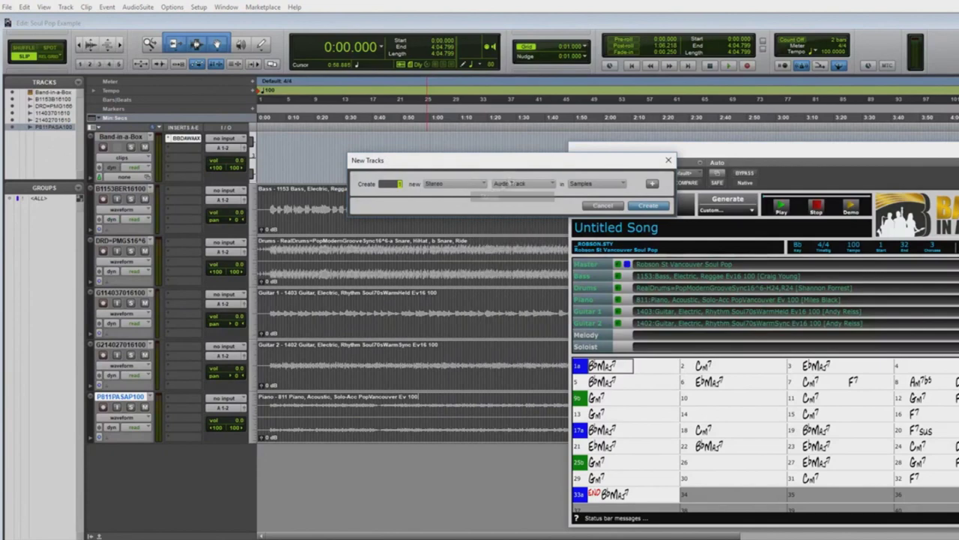
{"action": "left_click", "coordinate": [510, 183]}
{"action": "left_click", "coordinate": [554, 238]}
{"action": "left_click", "coordinate": [648, 205]}
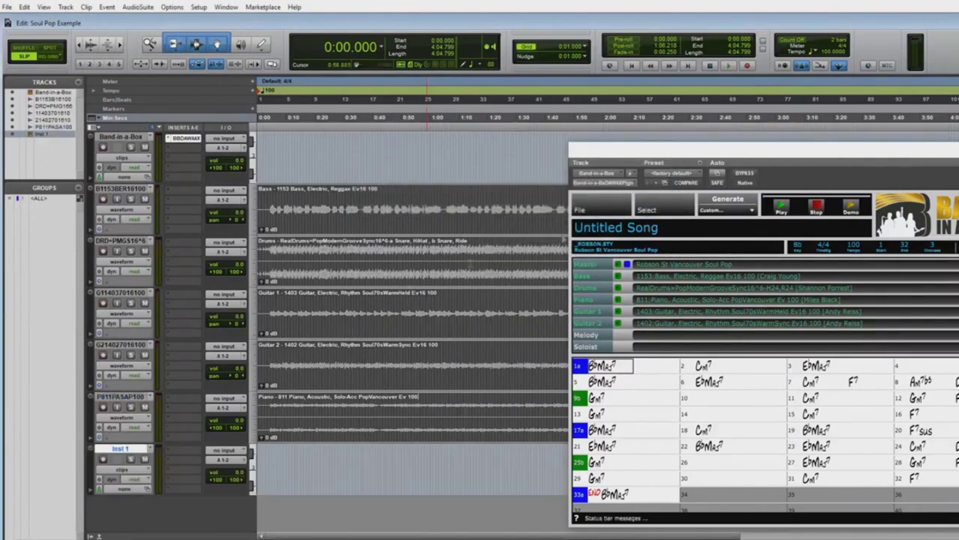
Rename the track Mini Grand, insert the Mini Grand plug-in, and drop the MIDI piano part on it
{"action": "double_click", "coordinate": [121, 449]}
{"action": "type", "text": "Mini Grand"}
{"action": "key", "text": "Return"}
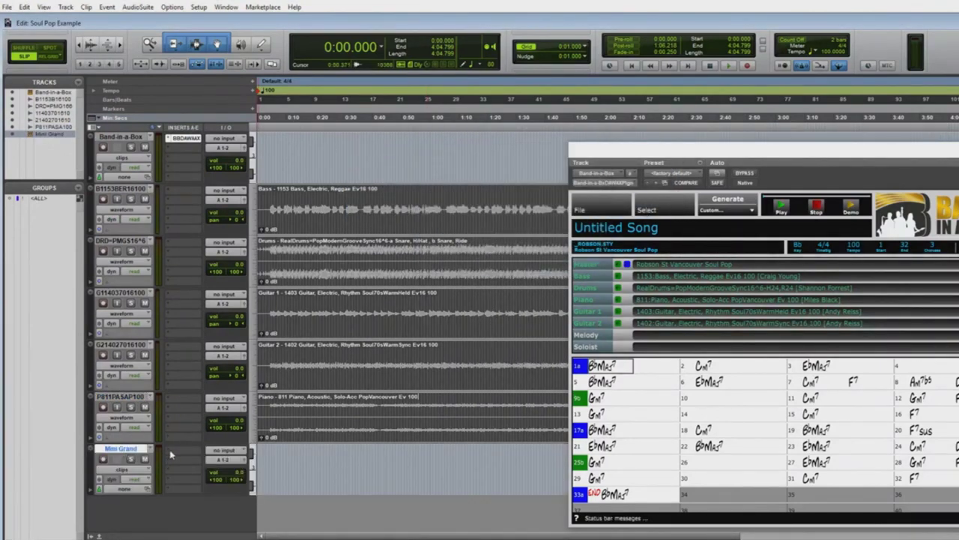
{"action": "left_click", "coordinate": [171, 455]}
{"action": "mouse_move", "coordinate": [215, 466]}
{"action": "mouse_move", "coordinate": [126, 432]}
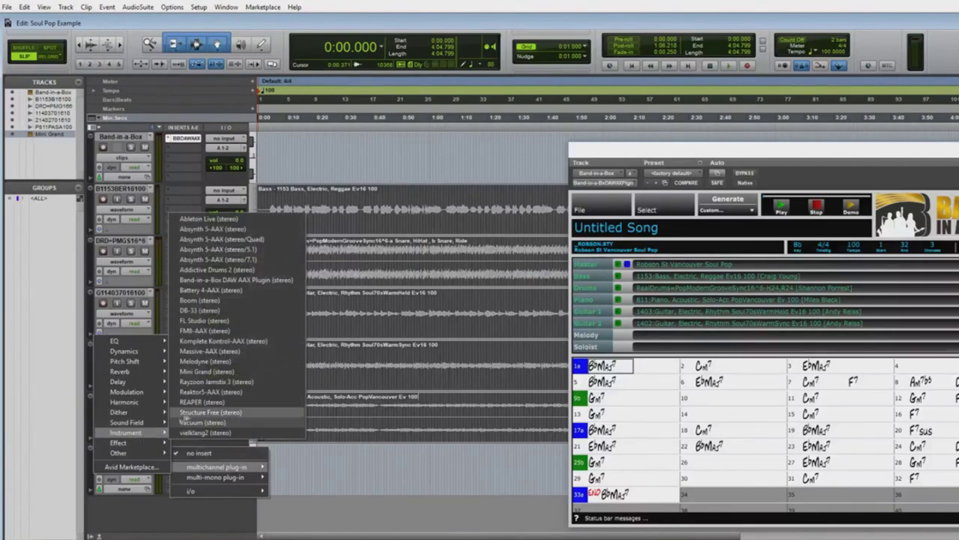
{"action": "left_click", "coordinate": [206, 371]}
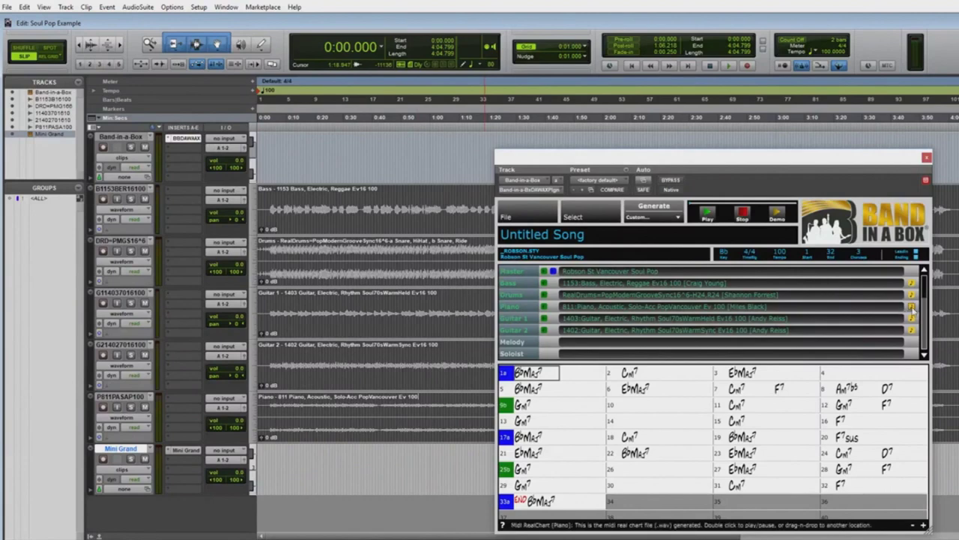
{"action": "left_click_drag", "start_coordinate": [293, 476], "coordinate": [284, 472]}
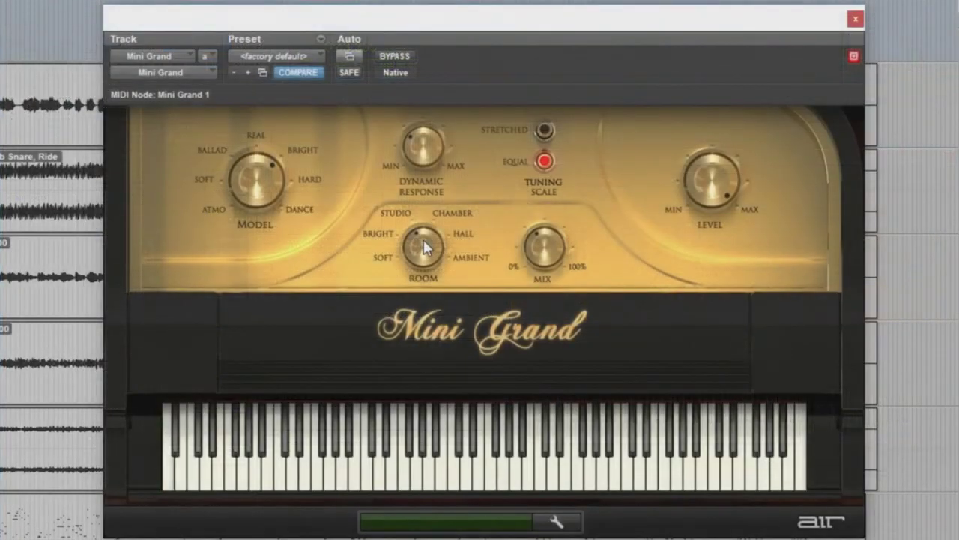
Raise Mini Grand's Dynamic Response knob from 37 % to 44 %
{"action": "mouse_move", "coordinate": [689, 303]}
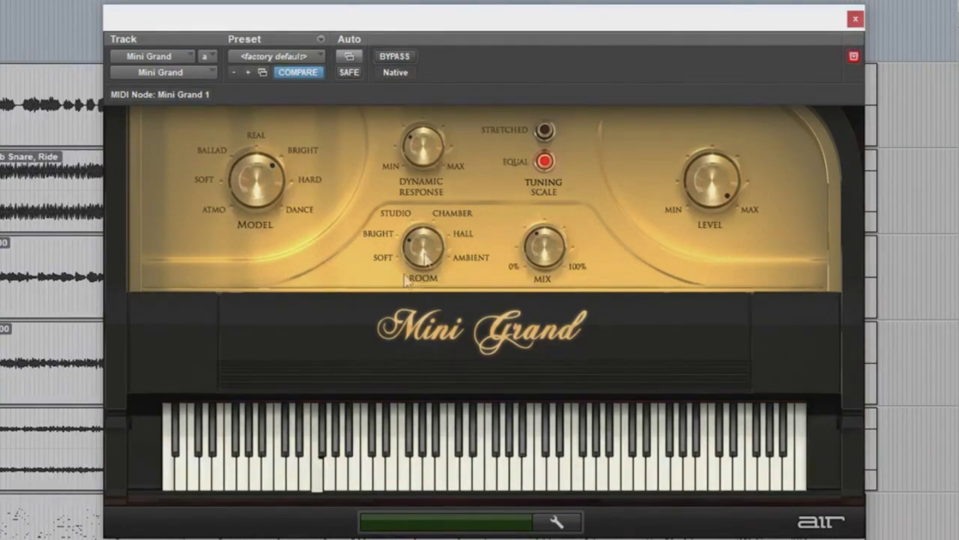
{"action": "mouse_move", "coordinate": [433, 144]}
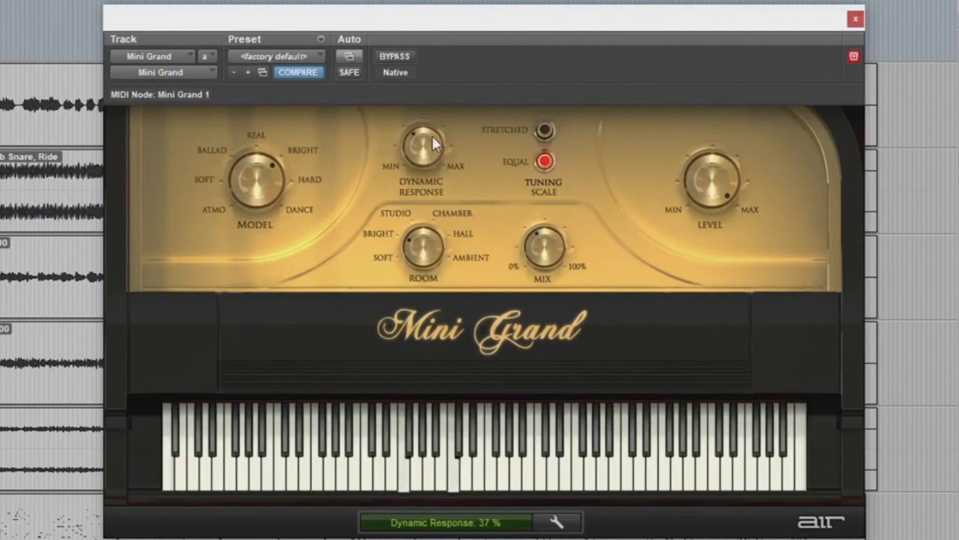
{"action": "left_click_drag", "start_coordinate": [433, 138], "coordinate": [436, 128]}
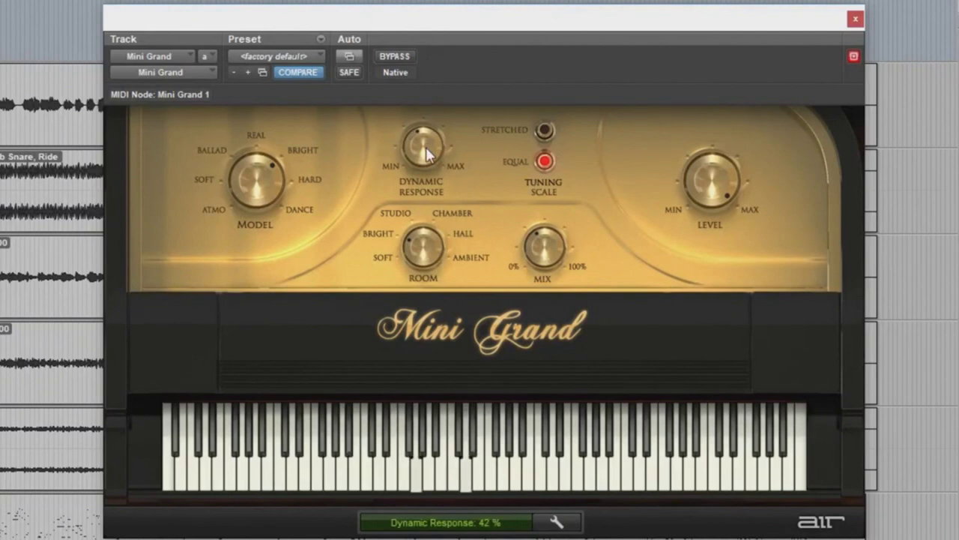
{"action": "left_click_drag", "start_coordinate": [427, 146], "coordinate": [429, 142]}
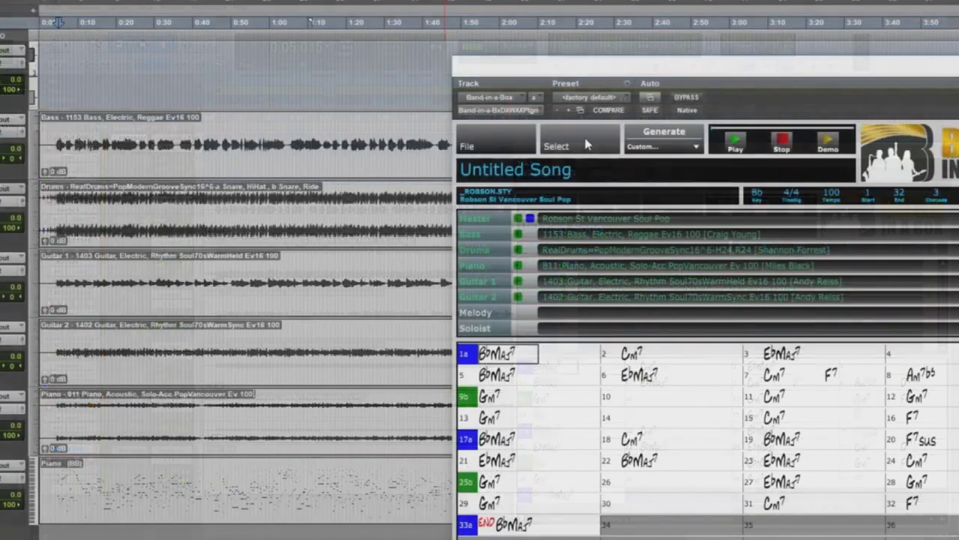
{"action": "left_click", "coordinate": [612, 207]}
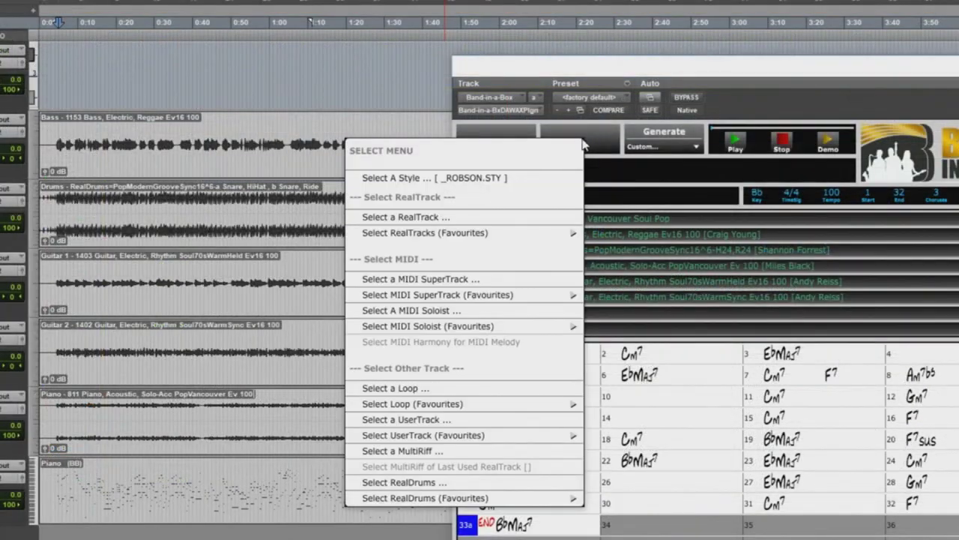
Filter loops for 'pop', audition several drum loops, and accept reminisce_Drums_107_a
{"action": "left_click", "coordinate": [491, 387]}
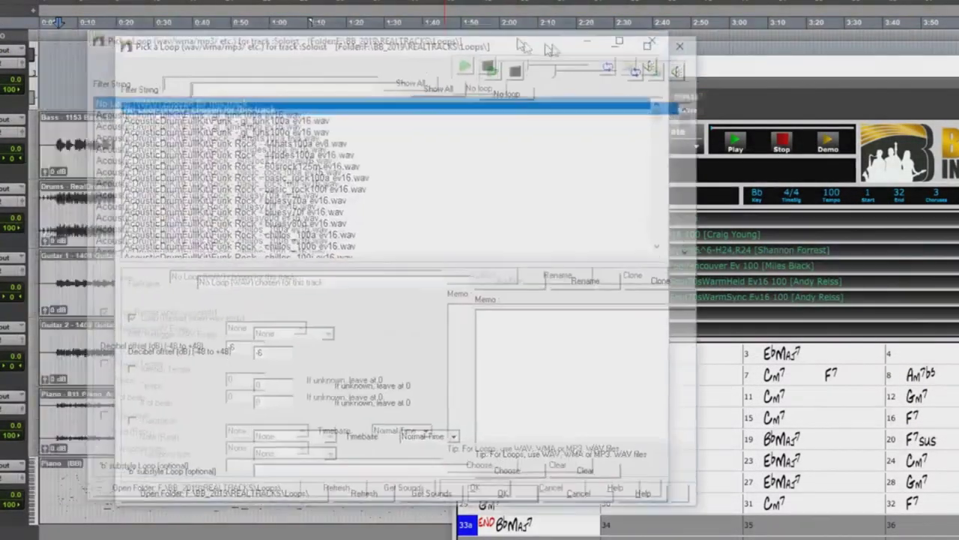
{"action": "left_click_drag", "start_coordinate": [550, 48], "coordinate": [614, 45]}
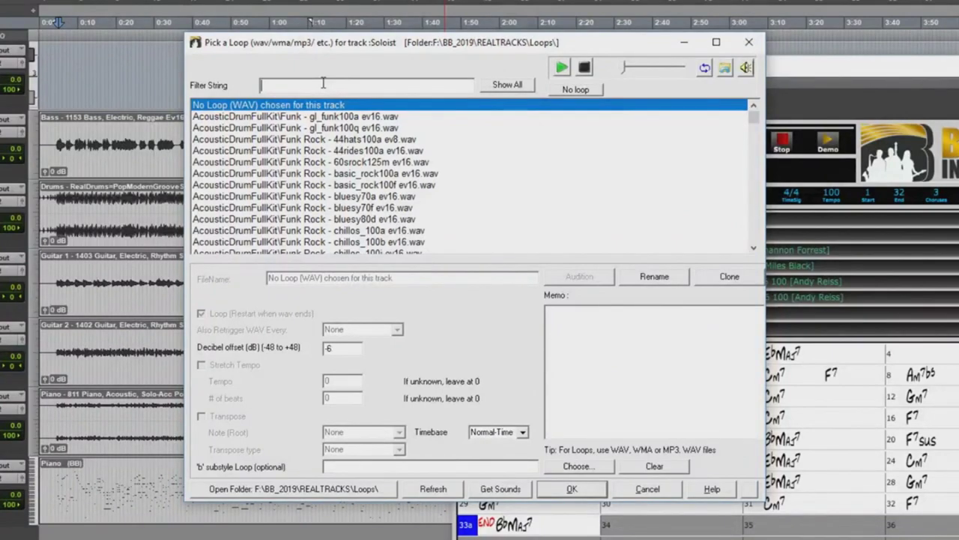
{"action": "type", "text": "pop"}
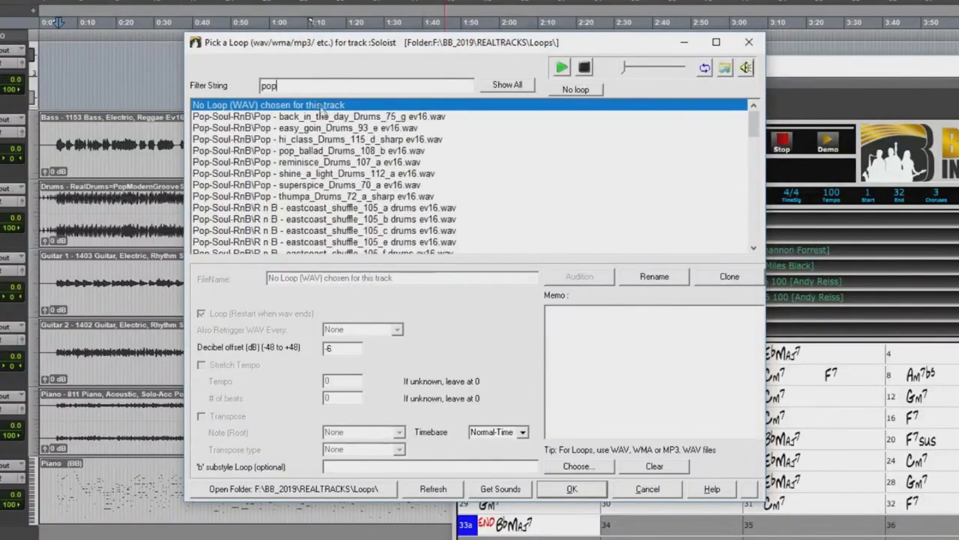
{"action": "left_click", "coordinate": [334, 118]}
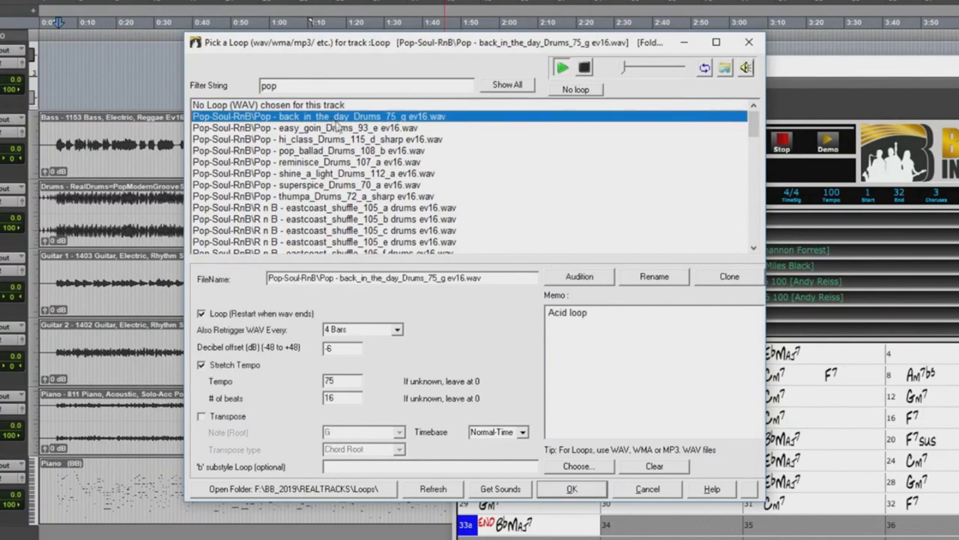
{"action": "left_click", "coordinate": [369, 129]}
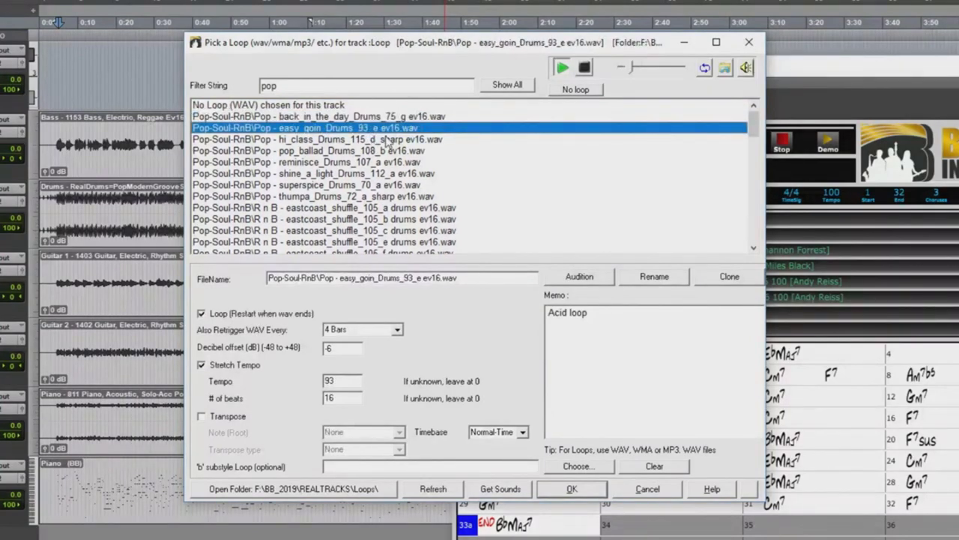
{"action": "left_click", "coordinate": [387, 140]}
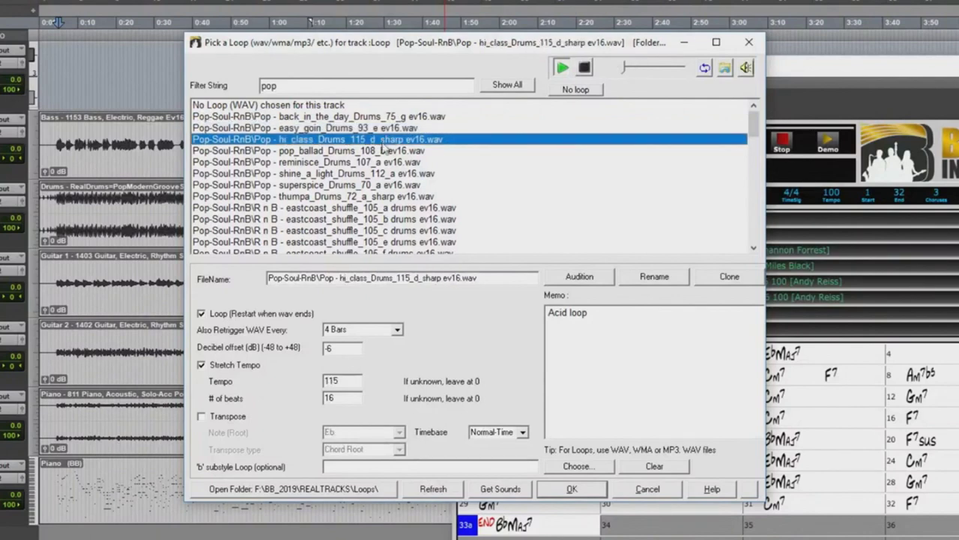
{"action": "left_click", "coordinate": [387, 151]}
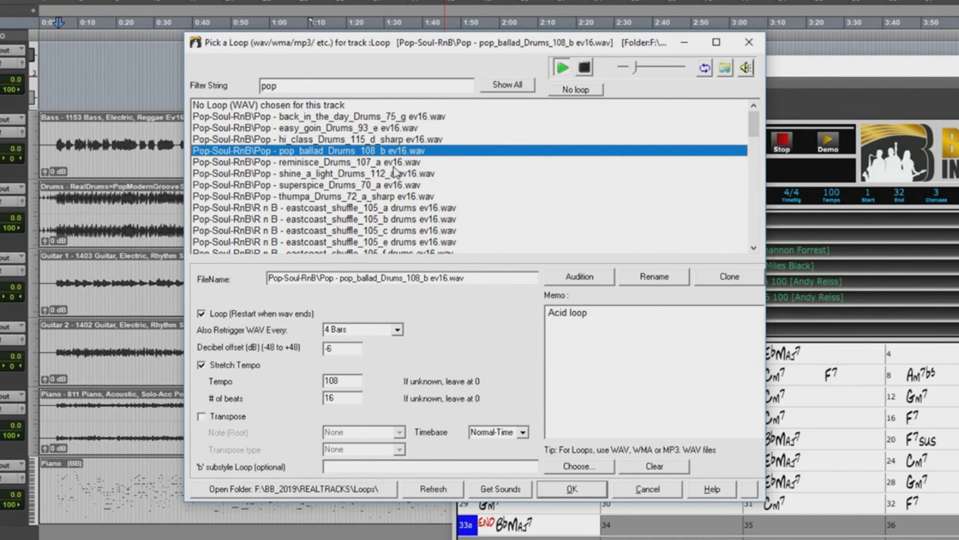
{"action": "left_click", "coordinate": [394, 165]}
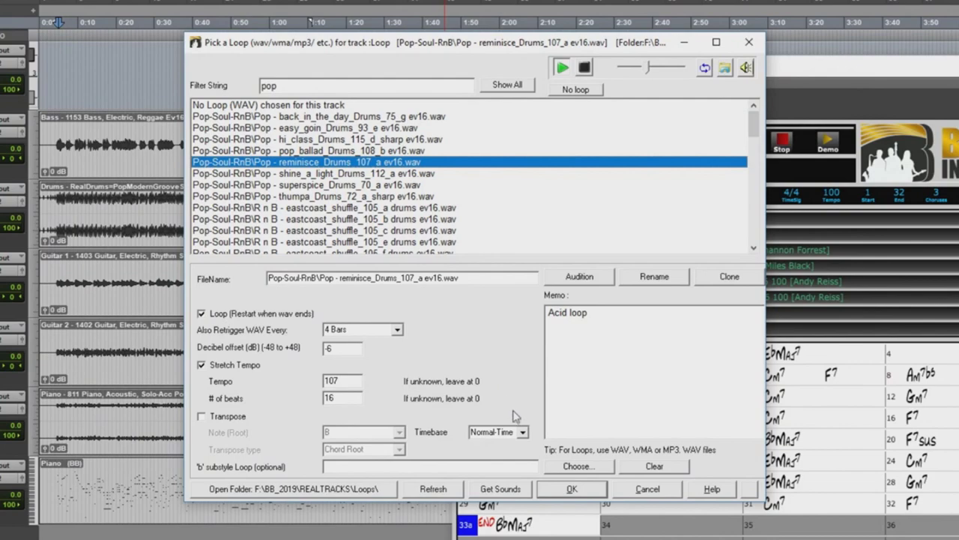
{"action": "left_click", "coordinate": [577, 492]}
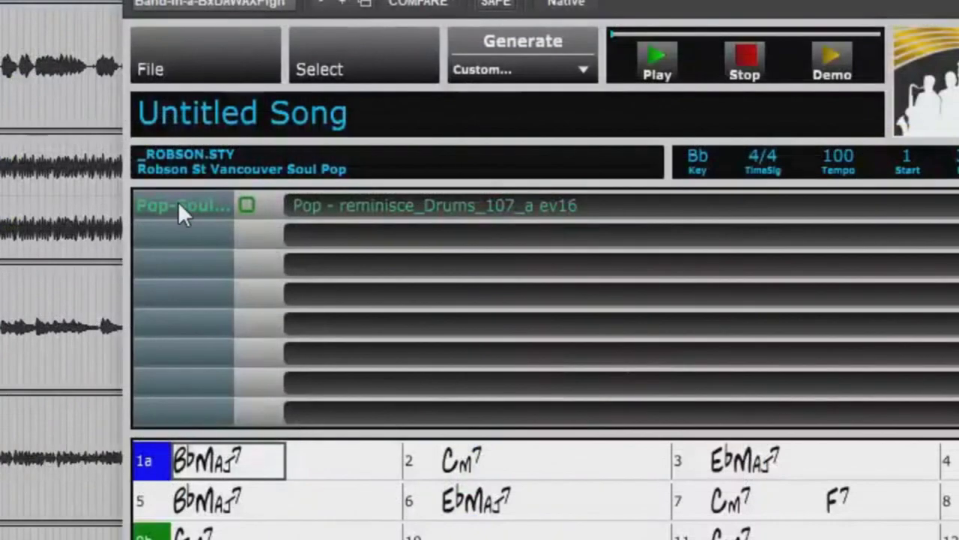
Generate the loop track, drag its reminisce audio into Pro Tools, then stop playback
{"action": "right_click", "coordinate": [177, 201]}
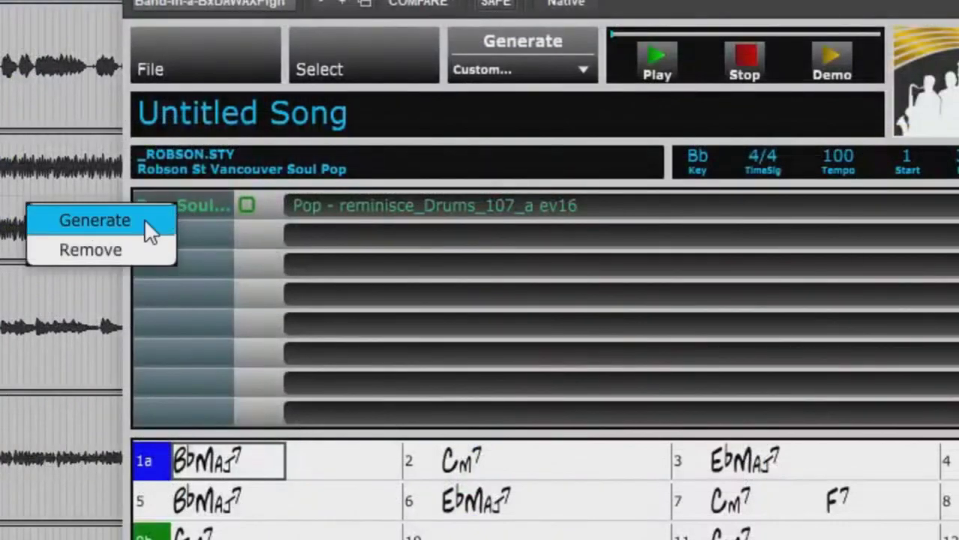
{"action": "left_click", "coordinate": [144, 218]}
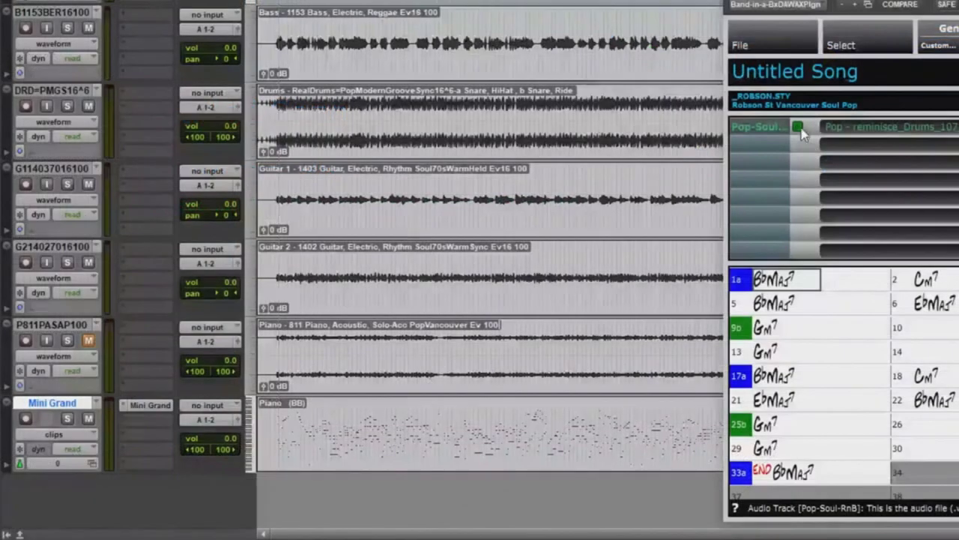
{"action": "left_click_drag", "start_coordinate": [802, 135], "coordinate": [281, 501]}
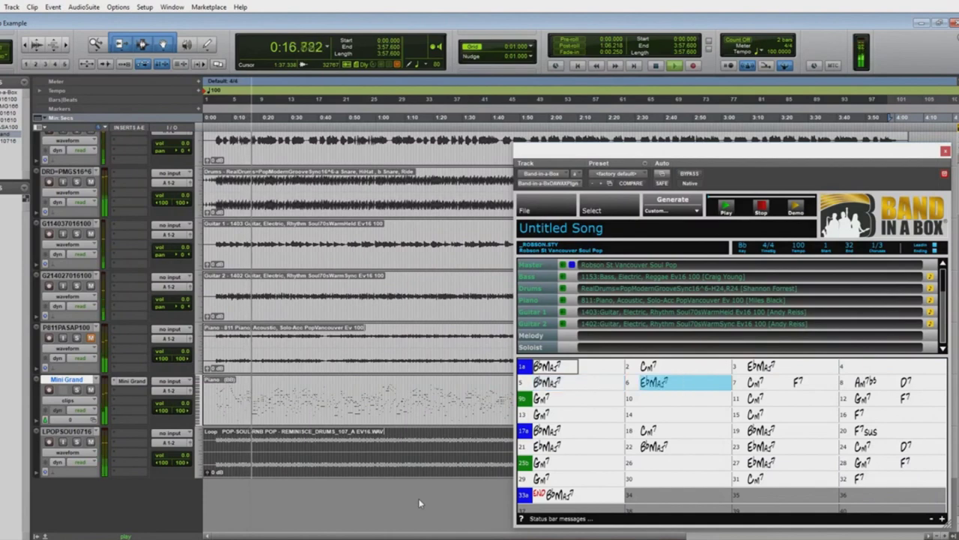
{"action": "key", "text": "space"}
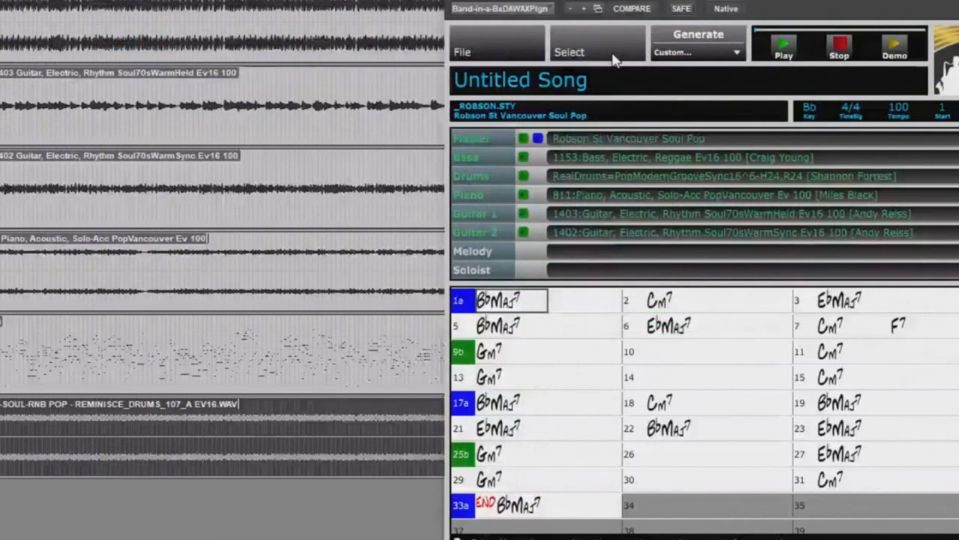
Assign the Guitar, Electric, Soloist SmoothSoulSlowBrent Ev 085 RealTrack to the Riff tracks
{"action": "left_click", "coordinate": [619, 212]}
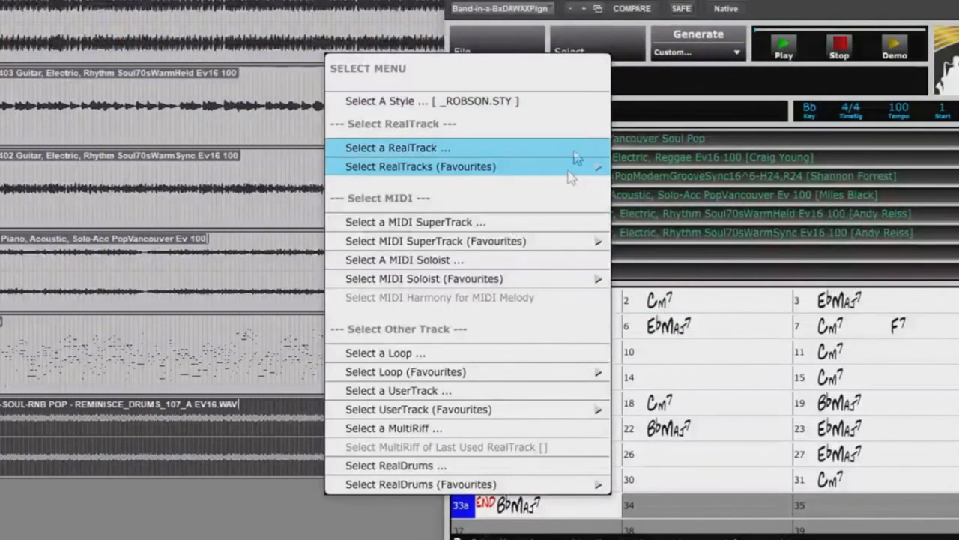
{"action": "left_click", "coordinate": [515, 437]}
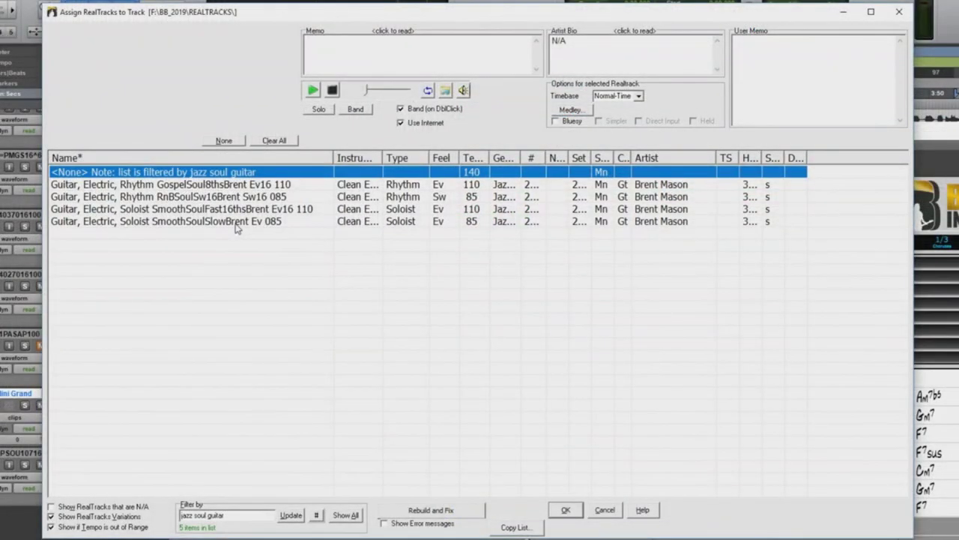
{"action": "left_click", "coordinate": [236, 223]}
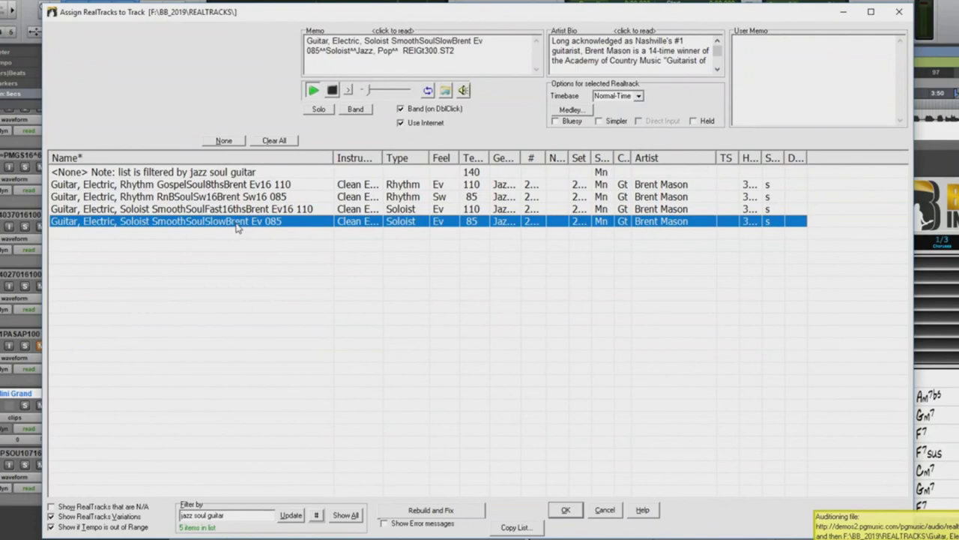
{"action": "left_click", "coordinate": [565, 510]}
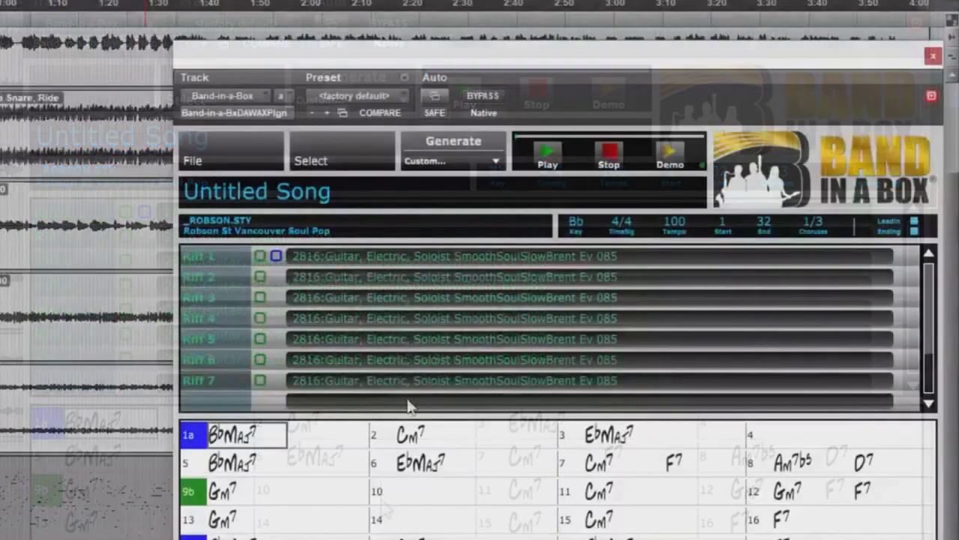
Generate riffs for bars 1–8 and drag all seven into the session as audio tracks
{"action": "left_click", "coordinate": [140, 428]}
{"action": "left_click_drag", "start_coordinate": [272, 441], "coordinate": [881, 480]}
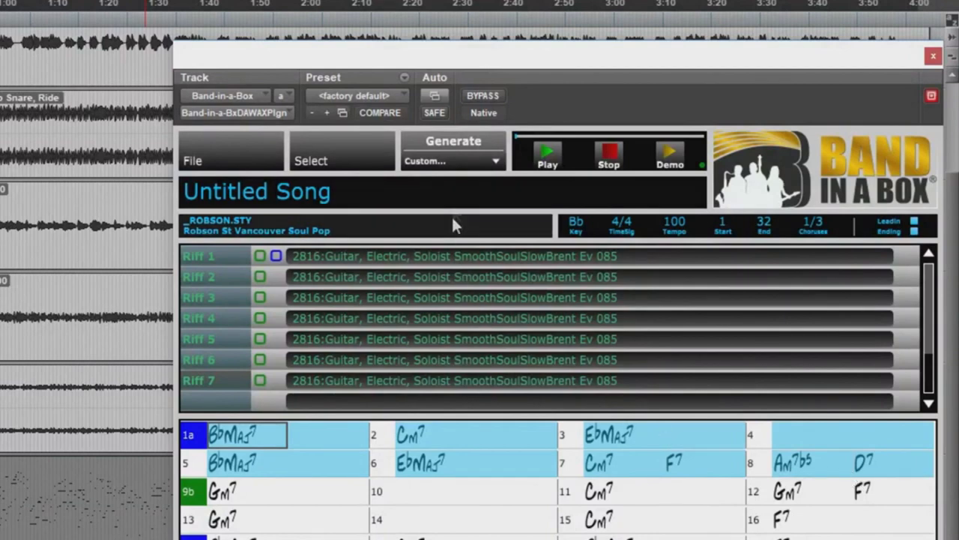
{"action": "left_click", "coordinate": [454, 162]}
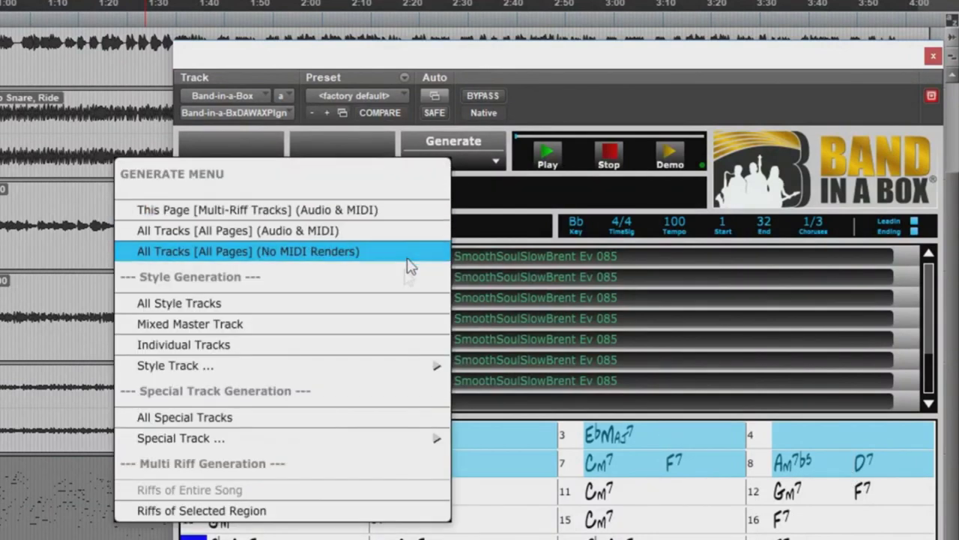
{"action": "left_click", "coordinate": [369, 517]}
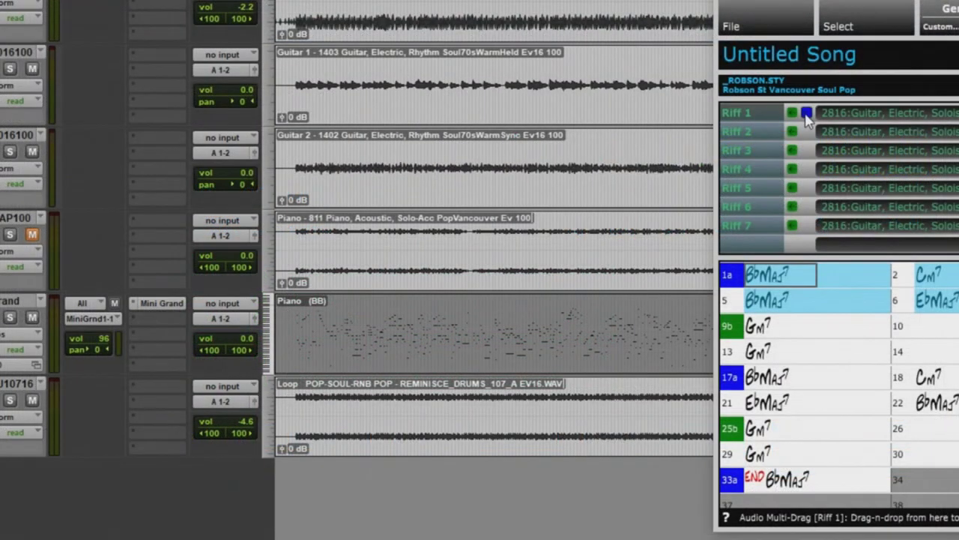
{"action": "left_click_drag", "start_coordinate": [808, 122], "coordinate": [283, 496]}
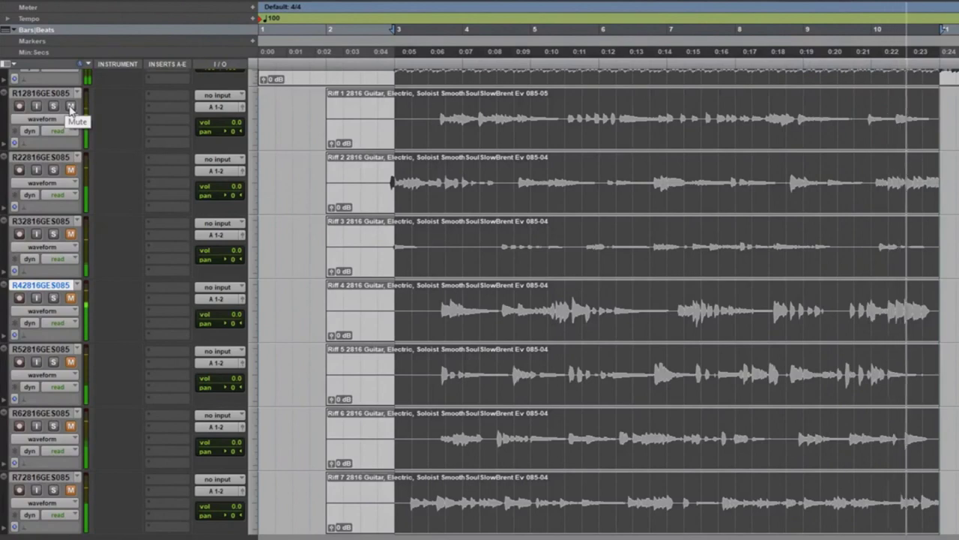
Audition the riffs by muting Riff 1 and 2 and unmuting Riff 3, then select R1–R4
{"action": "left_click", "coordinate": [71, 105]}
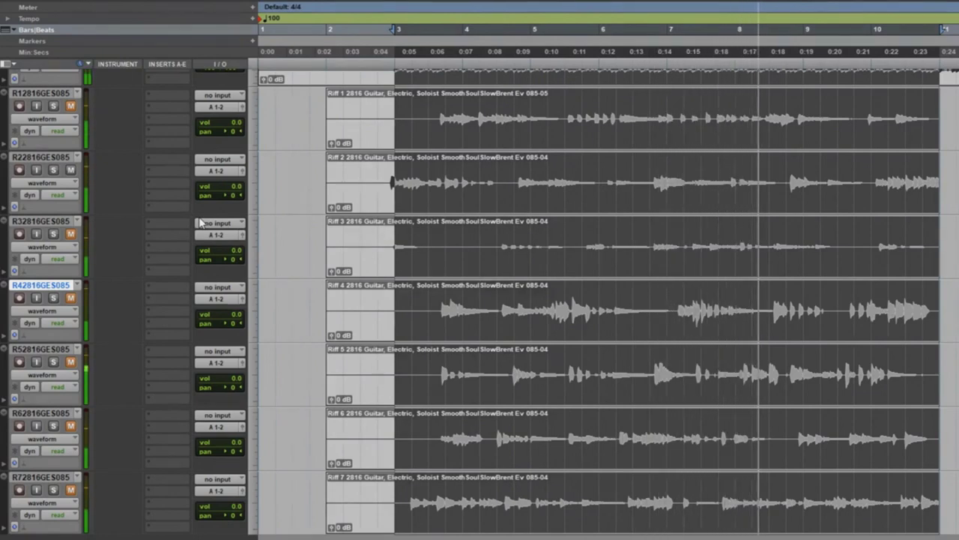
{"action": "left_click", "coordinate": [70, 169]}
{"action": "left_click", "coordinate": [71, 233]}
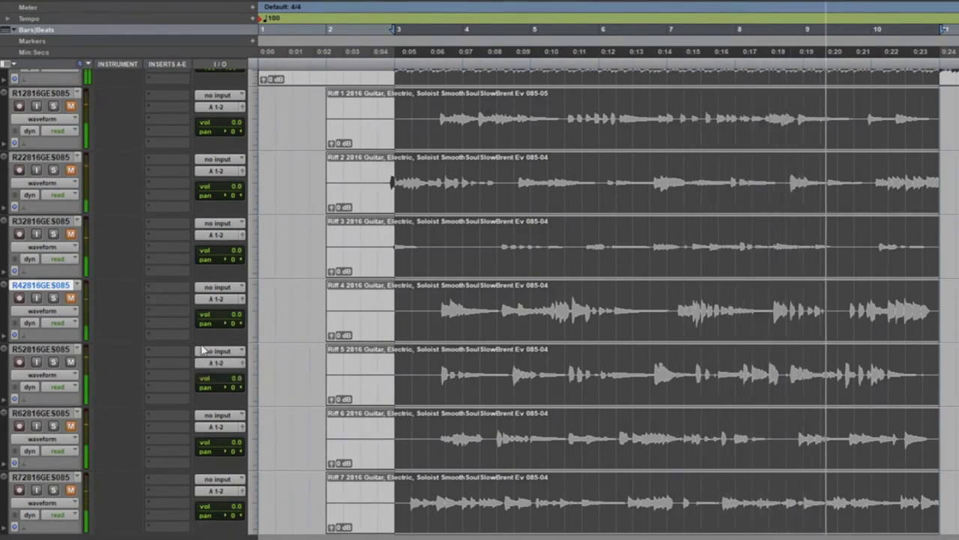
{"action": "left_click", "coordinate": [60, 97], "text": "shift"}
Delete riff tracks R1–R4, then R6 and R7, leaving only R52816GES085
{"action": "right_click", "coordinate": [61, 96]}
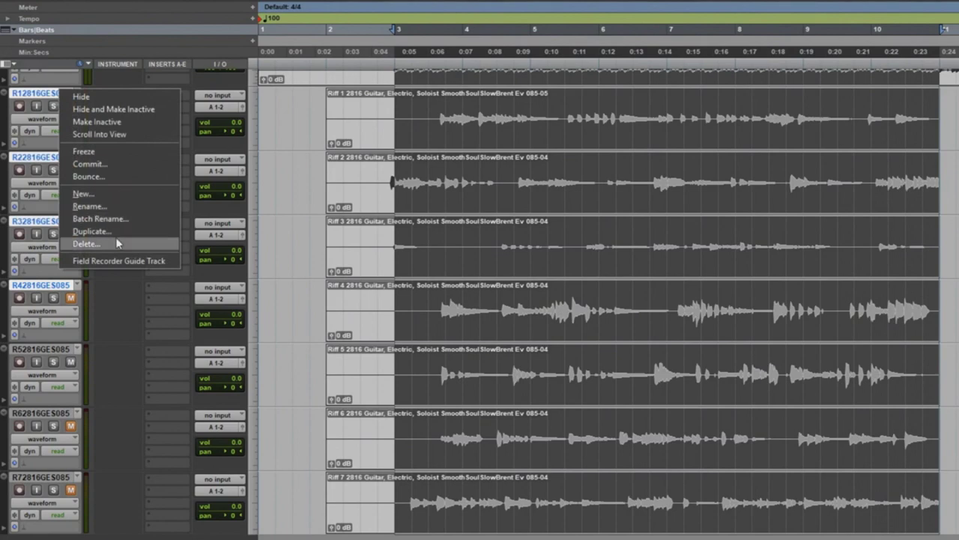
{"action": "left_click", "coordinate": [86, 244]}
{"action": "left_click", "coordinate": [643, 184]}
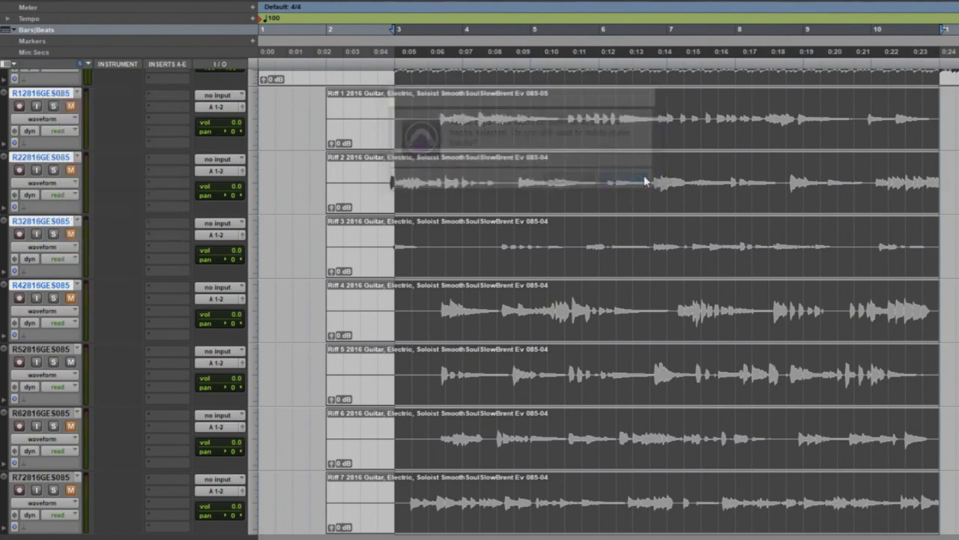
{"action": "right_click", "coordinate": [53, 382]}
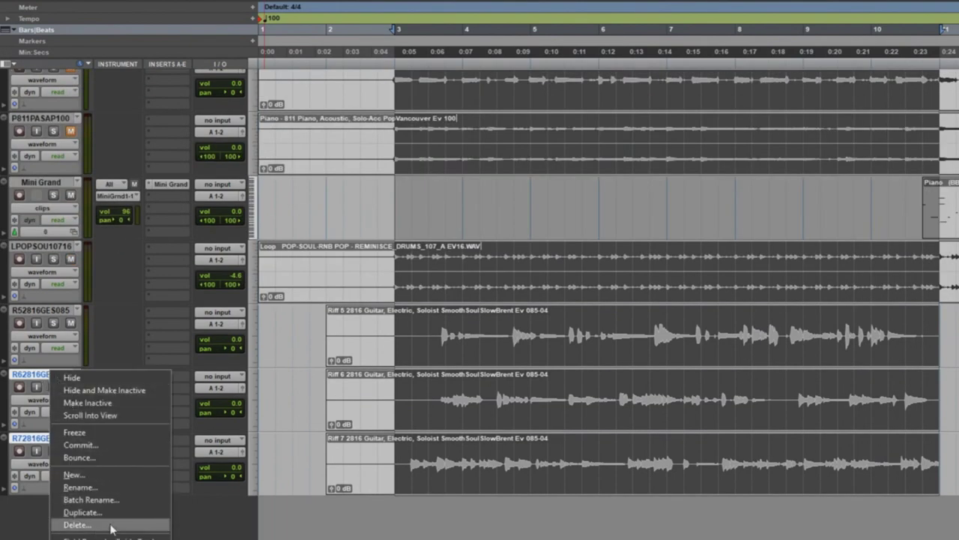
{"action": "left_click", "coordinate": [163, 521]}
{"action": "left_click", "coordinate": [627, 181]}
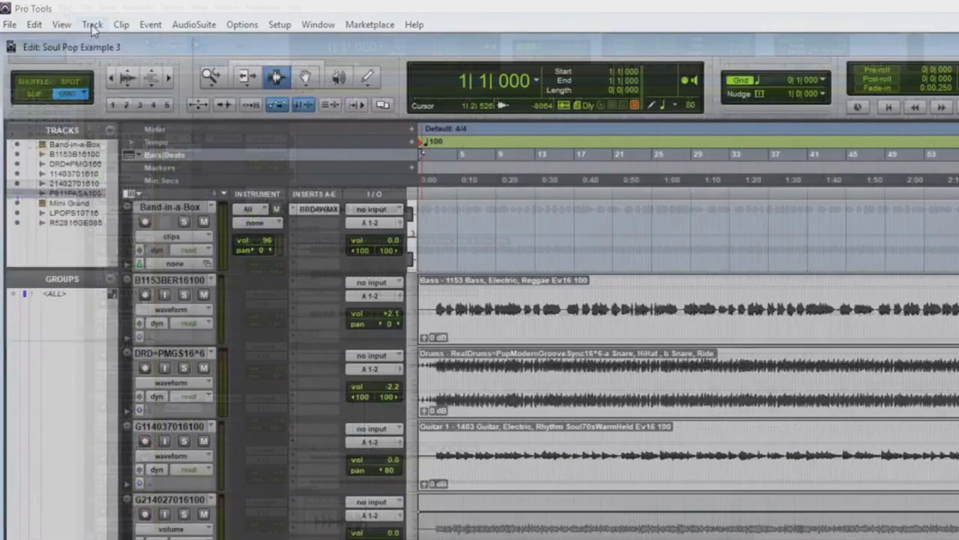
{"action": "left_click", "coordinate": [65, 7]}
Create one stereo Aux Input and one stereo Master Fader track
{"action": "left_click", "coordinate": [88, 41]}
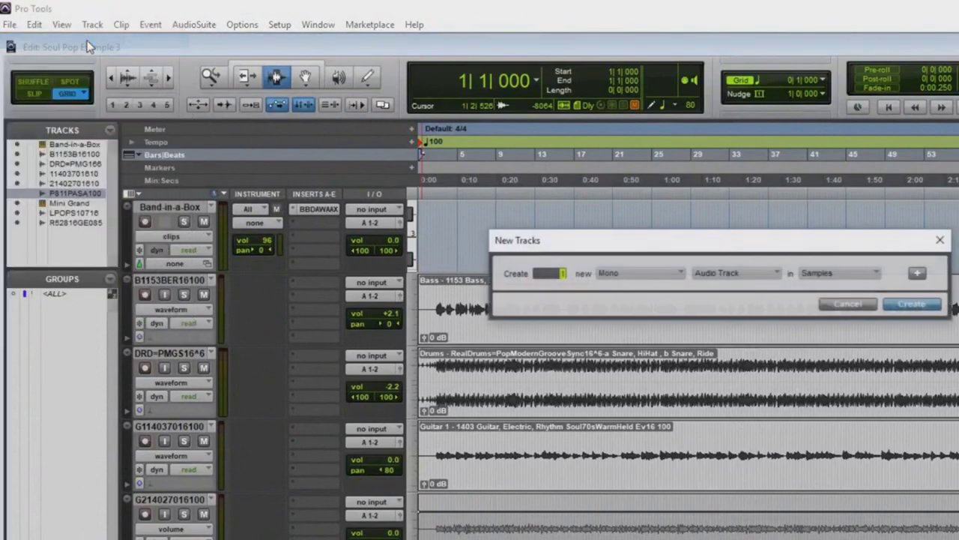
{"action": "left_click", "coordinate": [613, 274]}
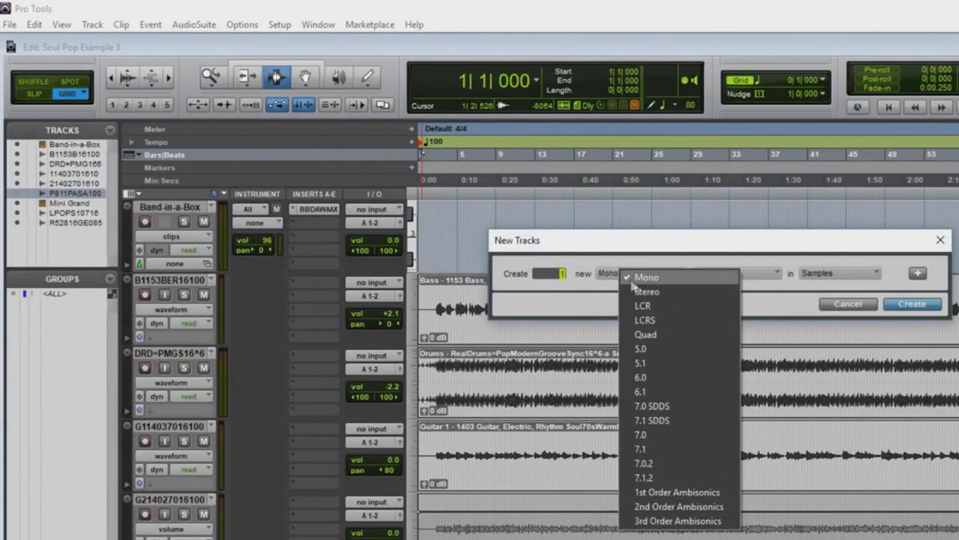
{"action": "left_click", "coordinate": [630, 297]}
{"action": "left_click", "coordinate": [718, 275]}
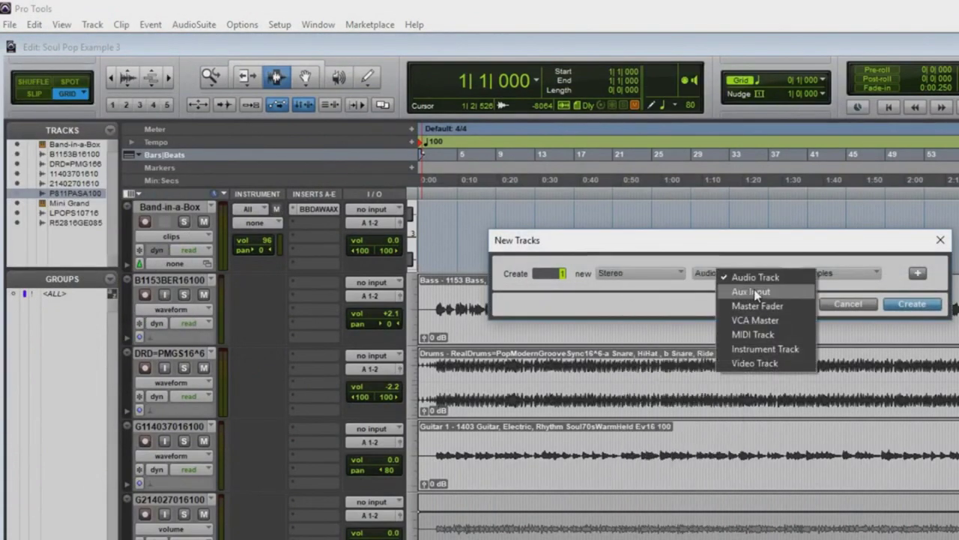
{"action": "left_click", "coordinate": [753, 292]}
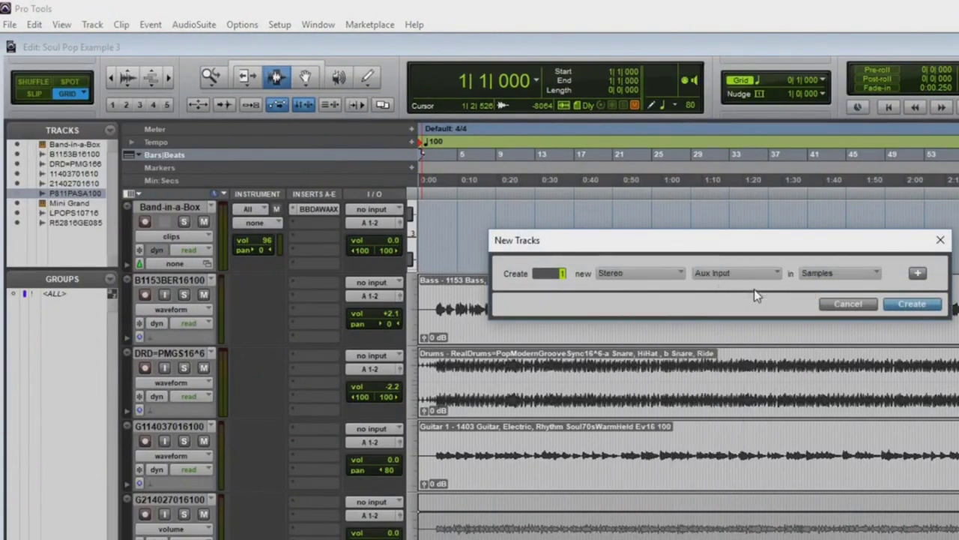
{"action": "left_click", "coordinate": [918, 273]}
{"action": "left_click", "coordinate": [651, 300]}
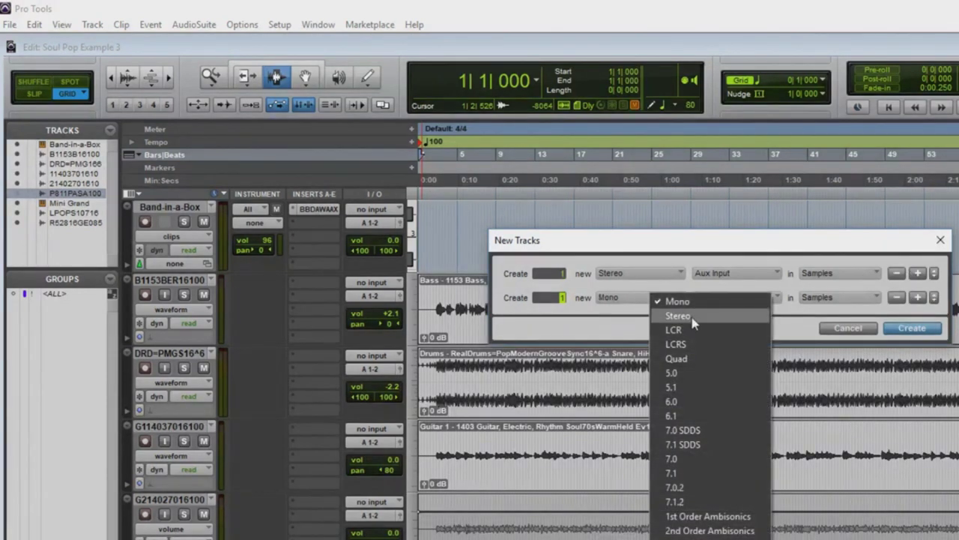
{"action": "left_click", "coordinate": [630, 315]}
{"action": "left_click", "coordinate": [723, 298]}
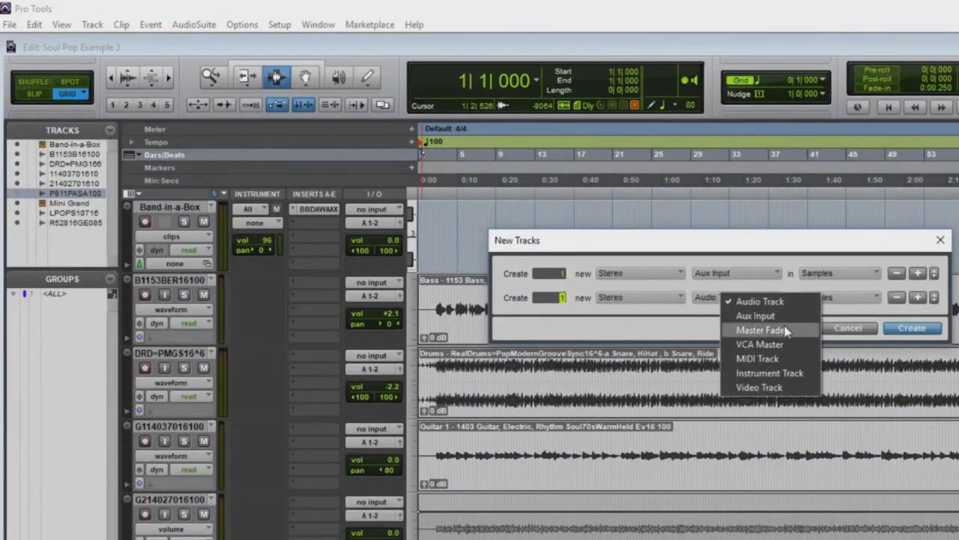
{"action": "left_click", "coordinate": [761, 330]}
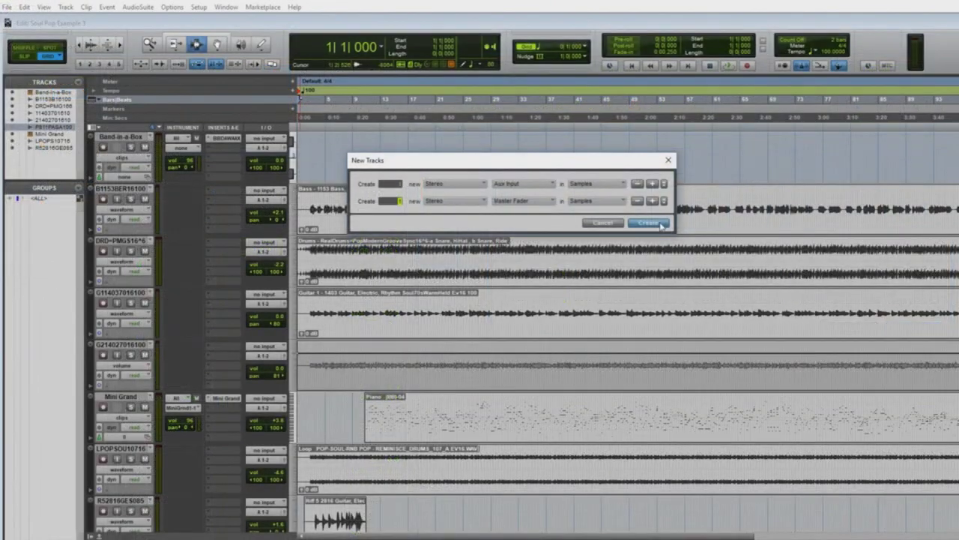
{"action": "left_click", "coordinate": [649, 223]}
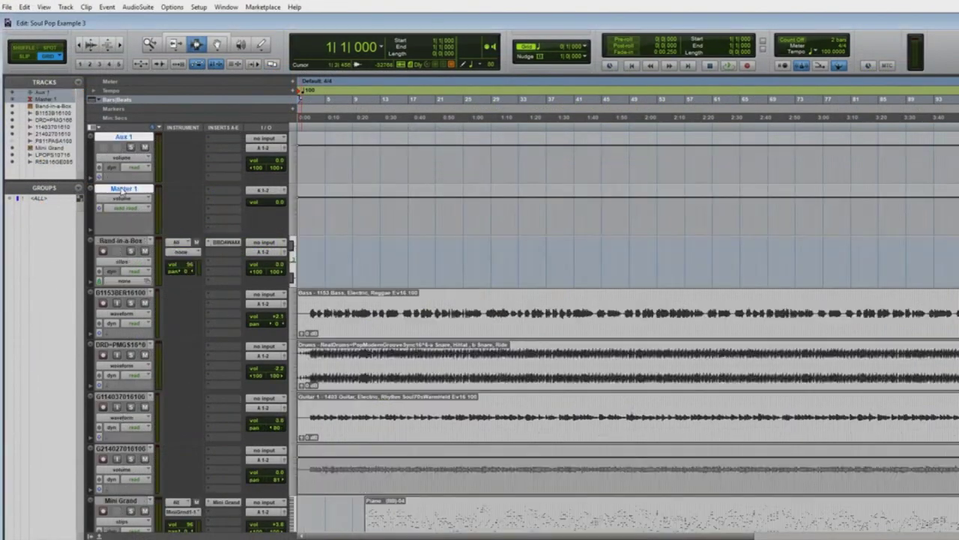
Place the aux track below Master 1 and rename it REVERB
{"action": "left_click_drag", "start_coordinate": [124, 137], "coordinate": [125, 192]}
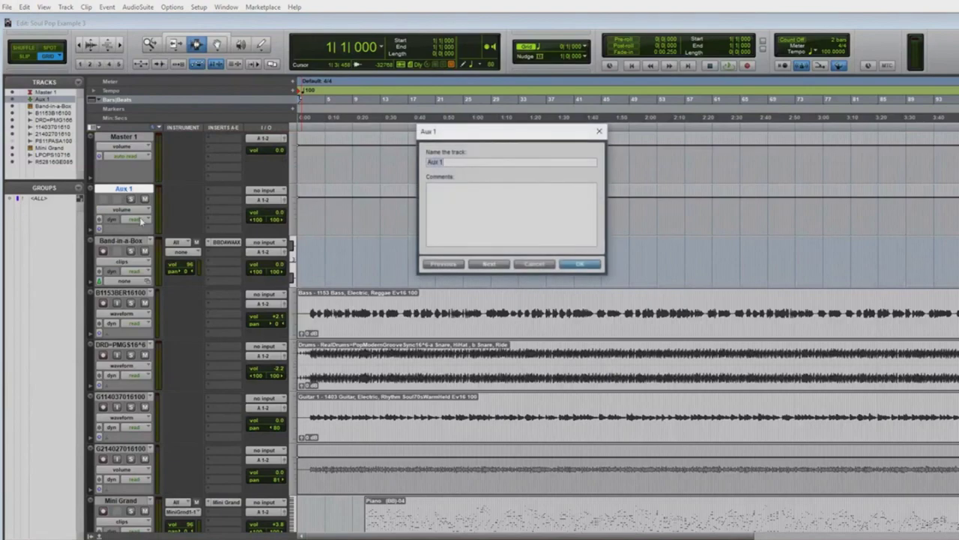
{"action": "type", "text": "REVERB"}
{"action": "key", "text": "Return"}
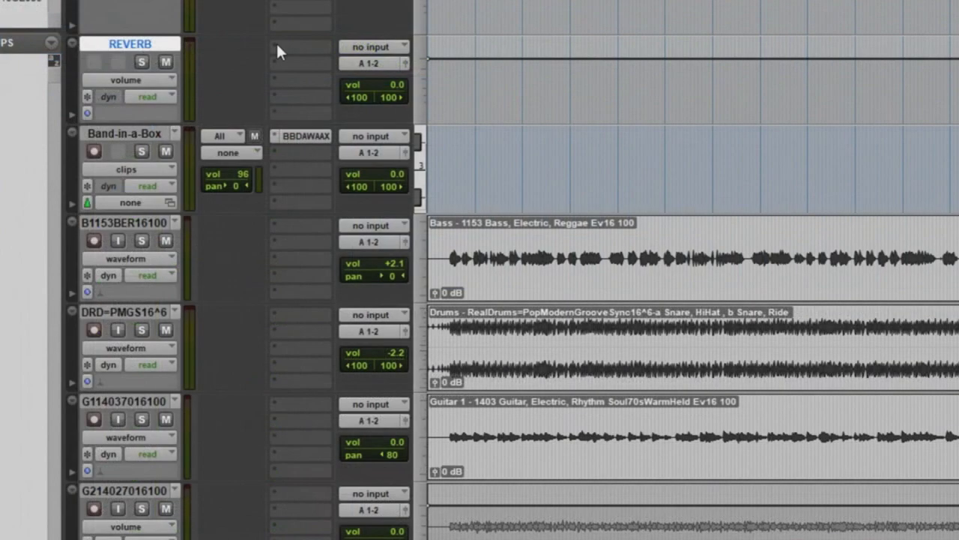
Insert D-Verb on the REVERB track and load its Medium Room preset
{"action": "left_click", "coordinate": [210, 193]}
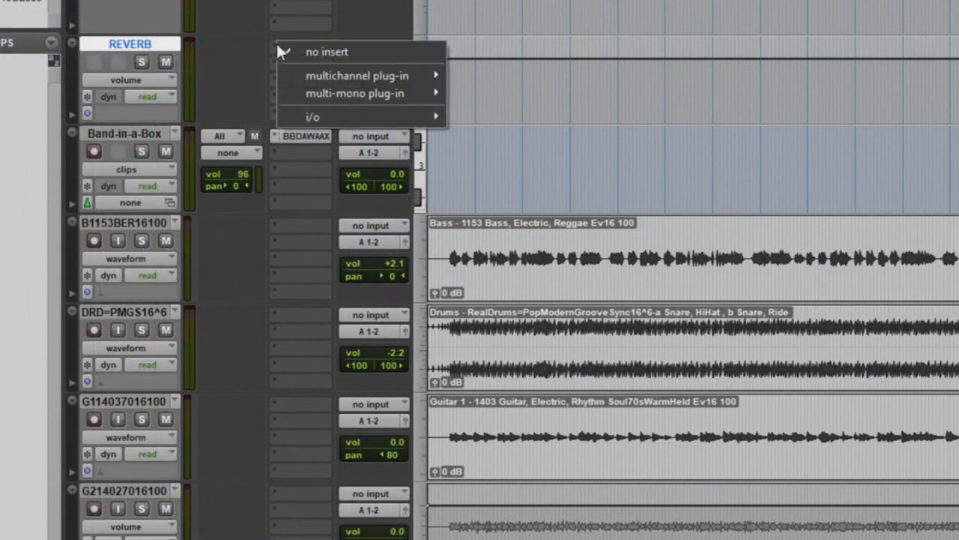
{"action": "mouse_move", "coordinate": [364, 76]}
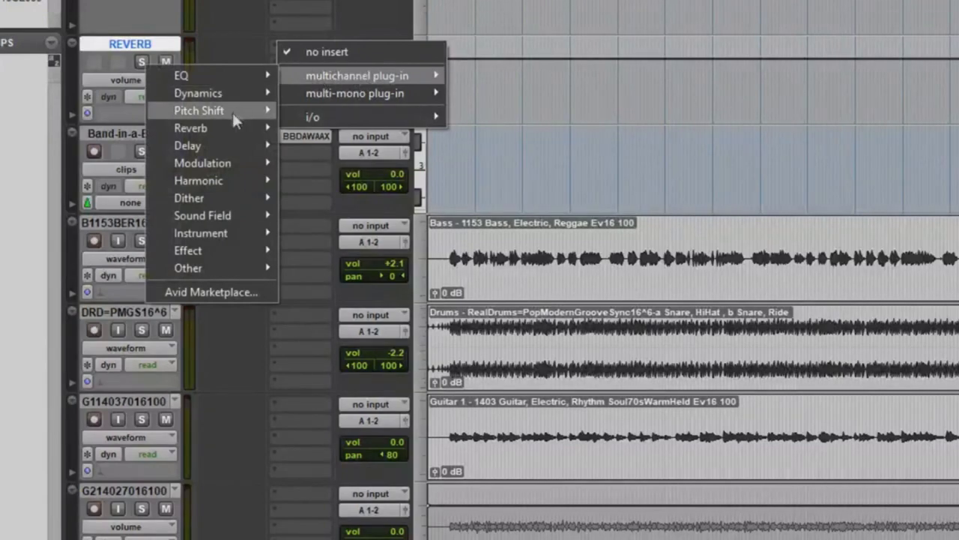
{"action": "mouse_move", "coordinate": [227, 125]}
{"action": "left_click", "coordinate": [126, 125]}
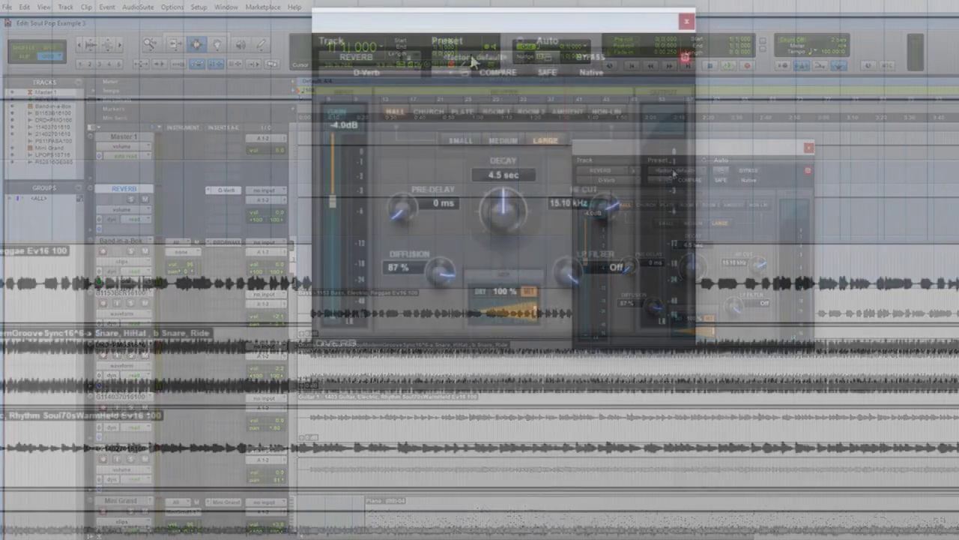
{"action": "left_click", "coordinate": [673, 170]}
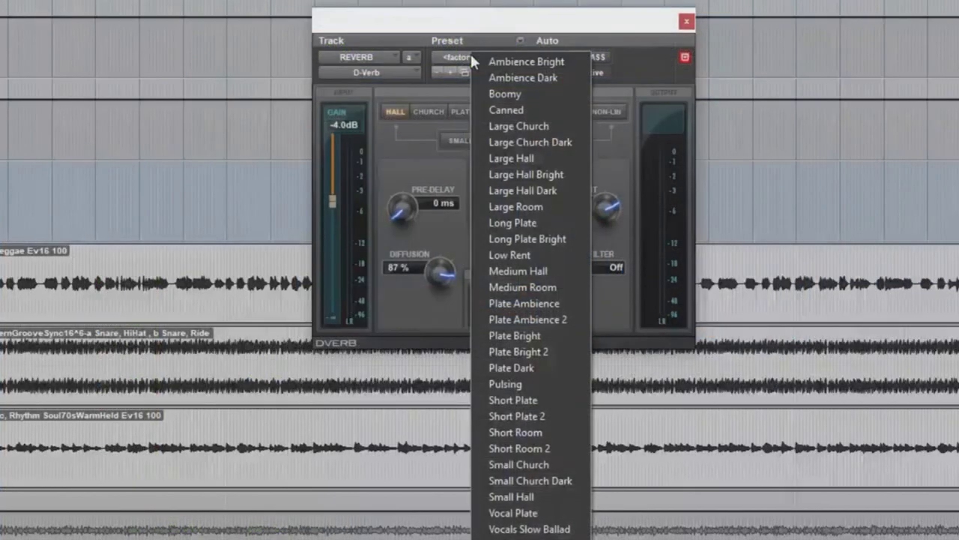
{"action": "left_click", "coordinate": [549, 287]}
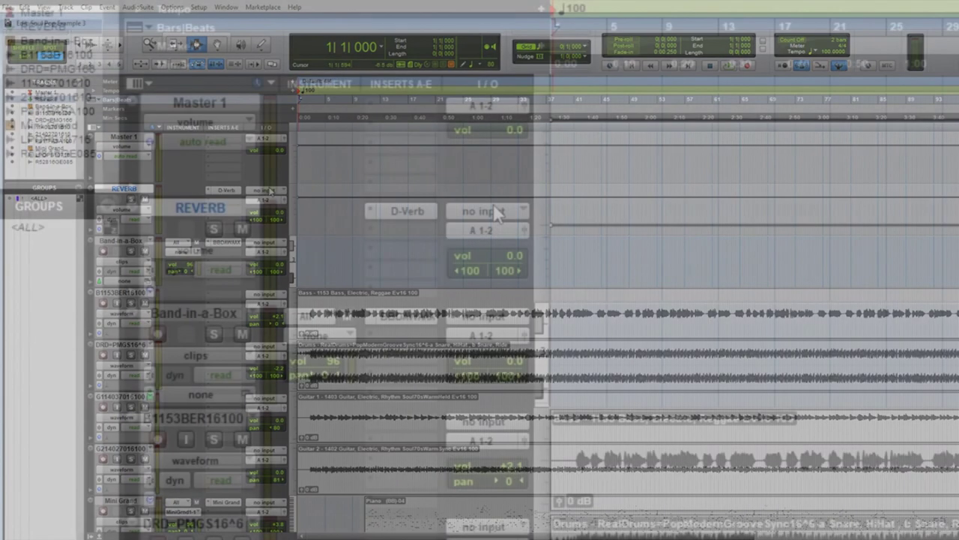
Set the REVERB track's input to Bus 1-2 and show the second bank of slots
{"action": "left_click", "coordinate": [269, 190]}
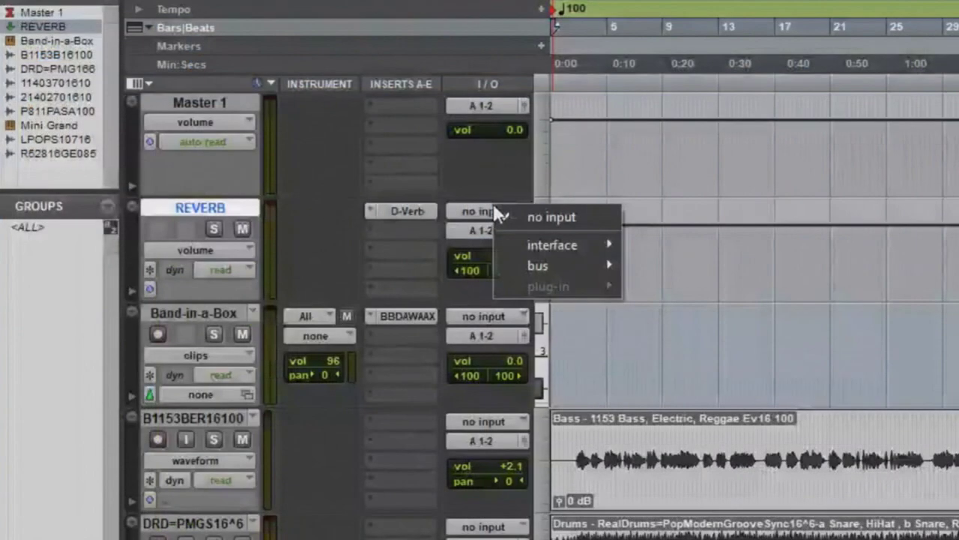
{"action": "mouse_move", "coordinate": [314, 219]}
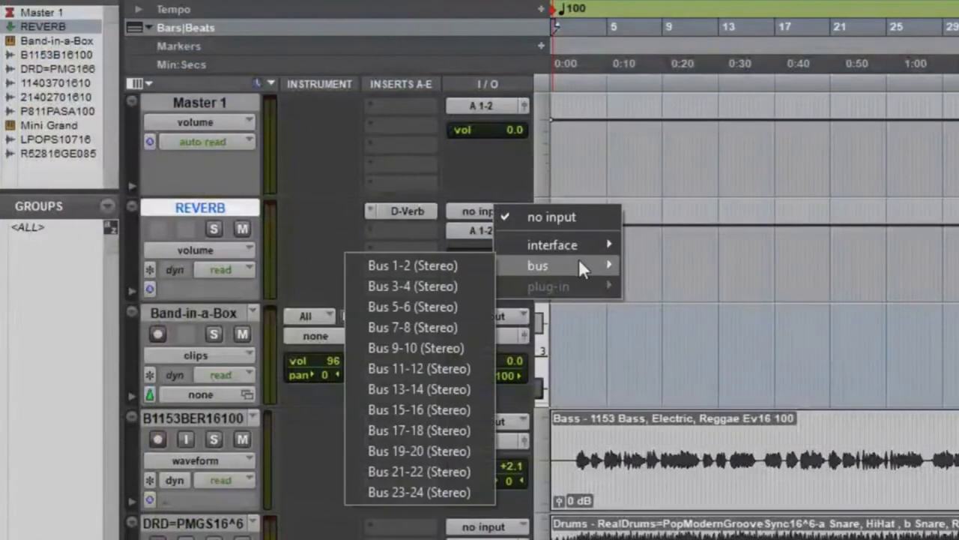
{"action": "left_click", "coordinate": [454, 265]}
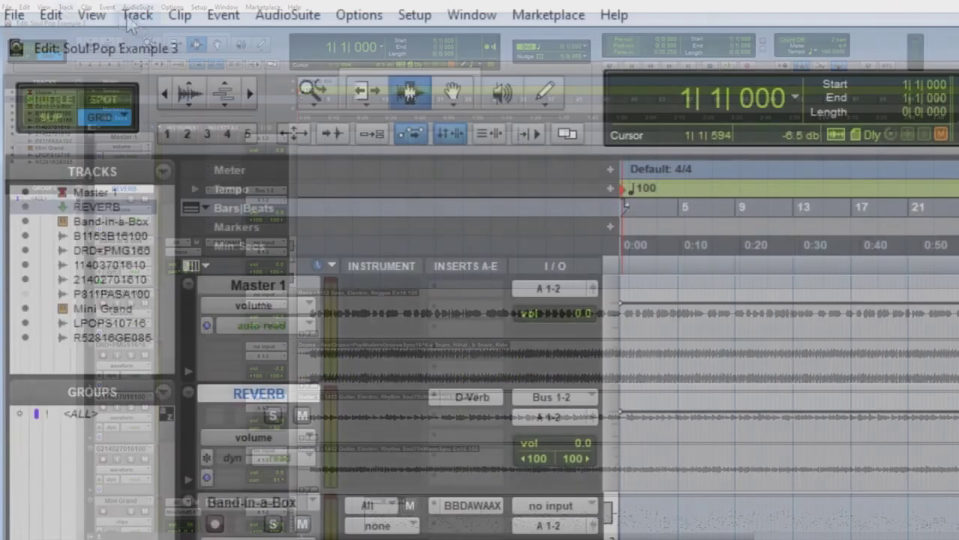
{"action": "left_click", "coordinate": [44, 7]}
{"action": "mouse_move", "coordinate": [187, 90]}
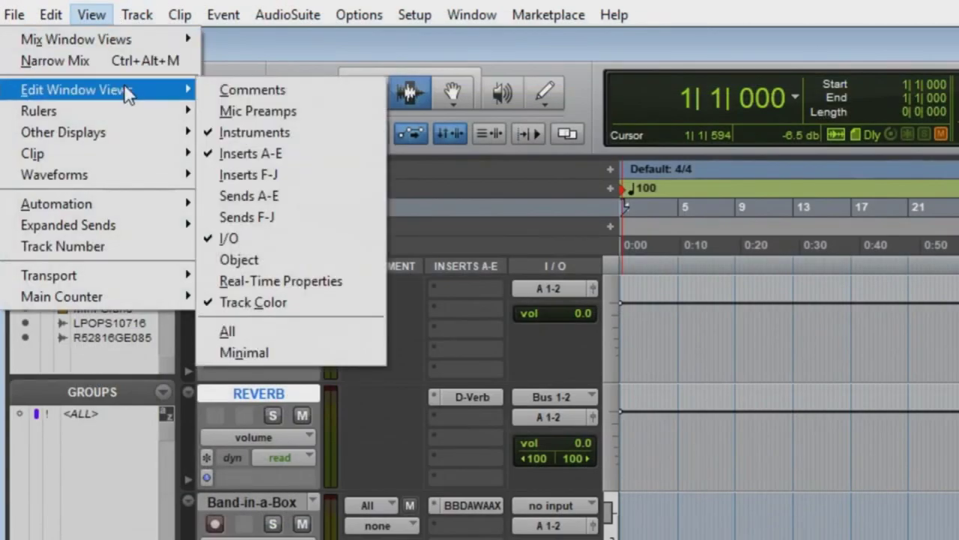
{"action": "left_click", "coordinate": [310, 178]}
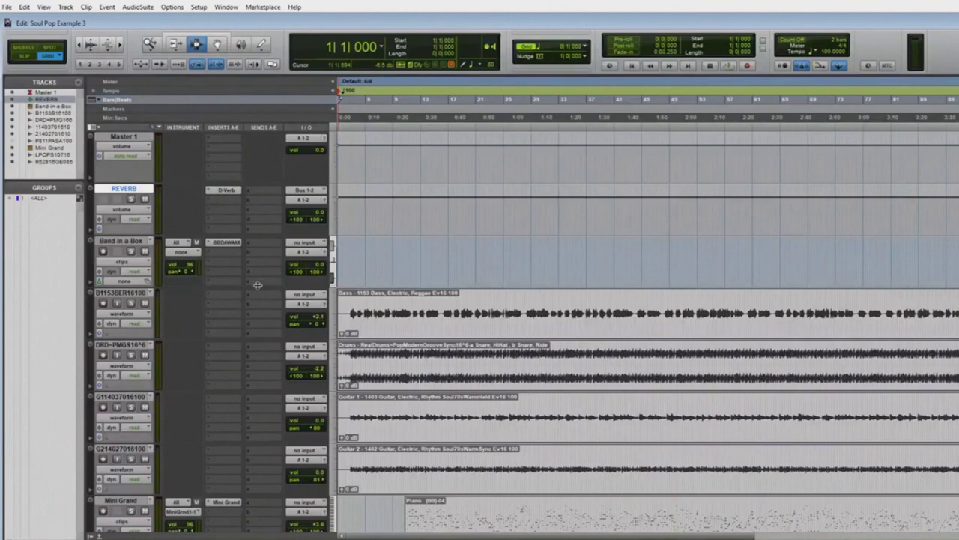
{"action": "scroll", "coordinate": [257, 285], "scroll_direction": "down", "scroll_amount": 3}
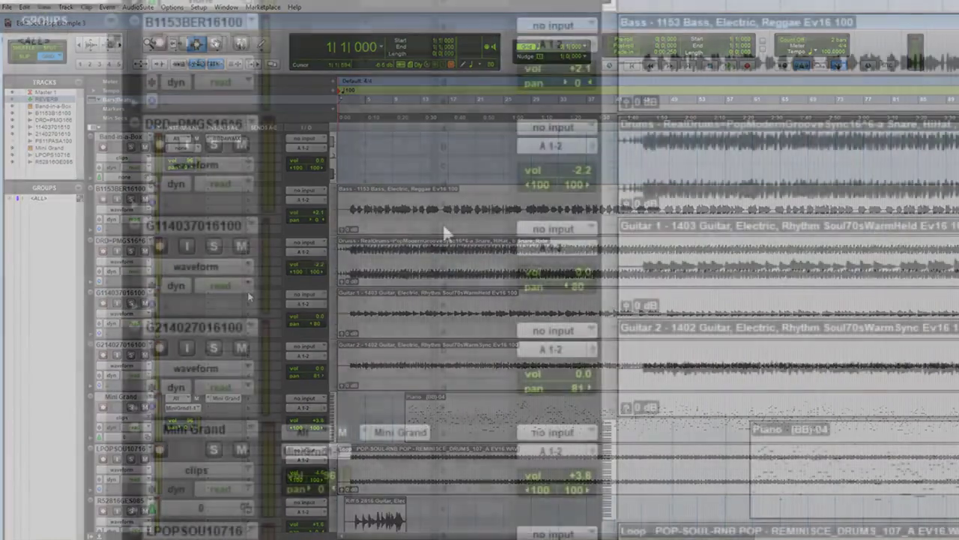
Route Guitar 1's send a to Bus 1-2 at a 0.0 dB send level
{"action": "left_click", "coordinate": [248, 294]}
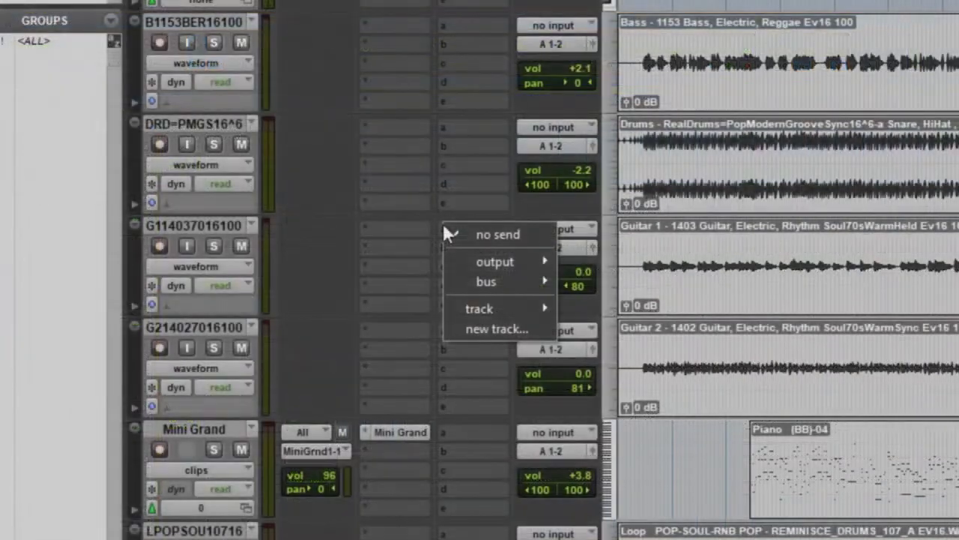
{"action": "mouse_move", "coordinate": [502, 280]}
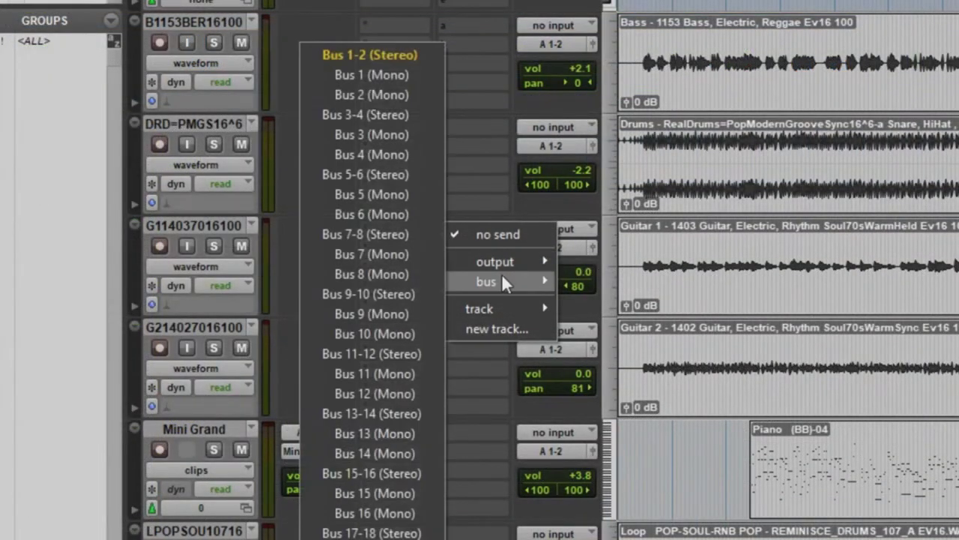
{"action": "left_click", "coordinate": [403, 54]}
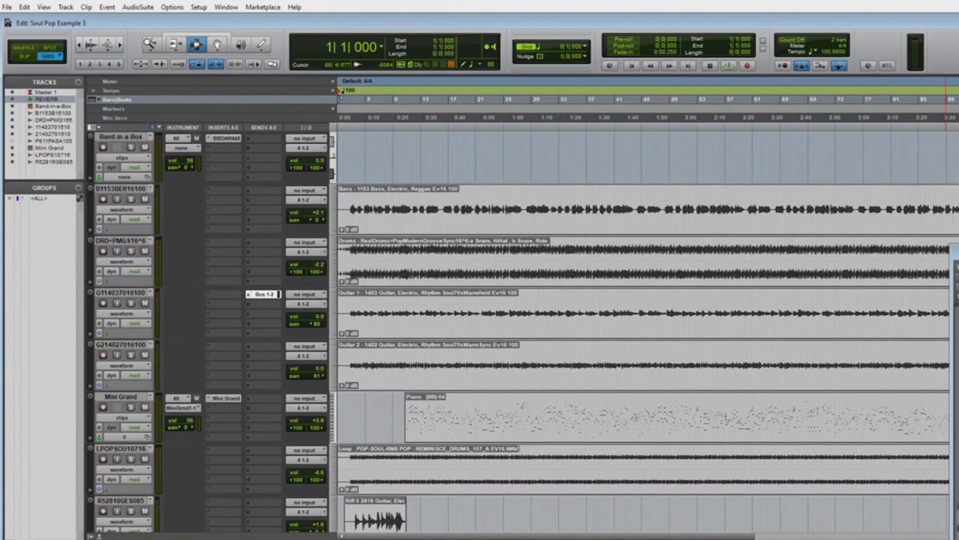
{"action": "left_click", "coordinate": [263, 294]}
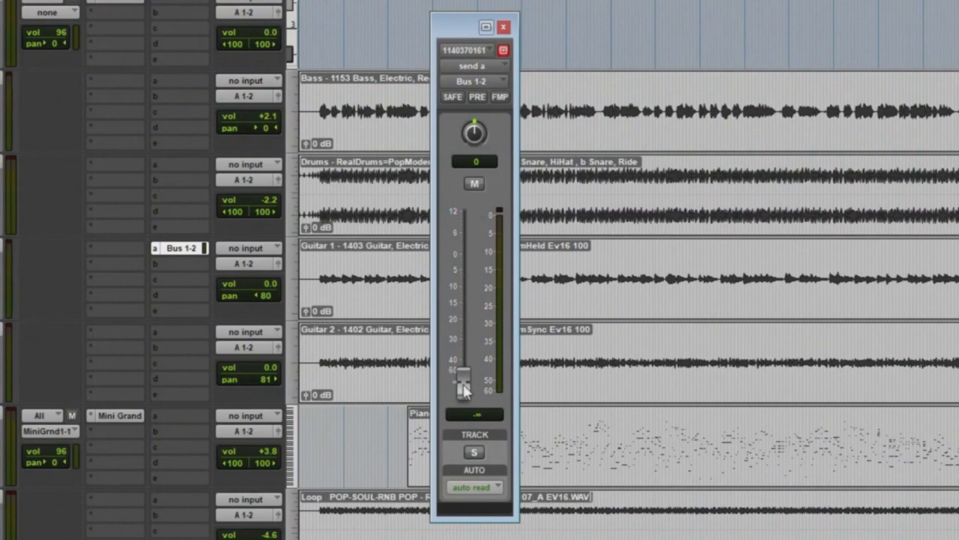
{"action": "left_click", "coordinate": [463, 388], "text": "alt"}
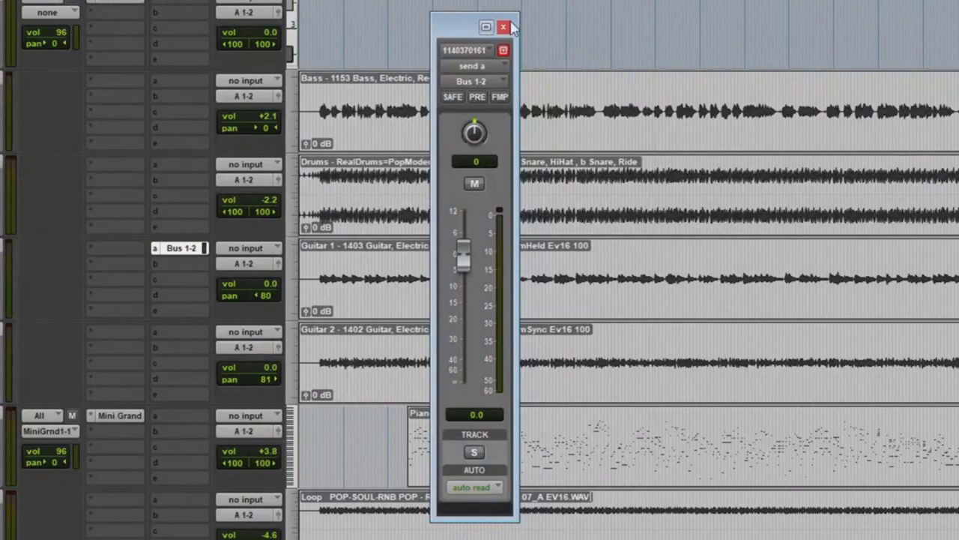
{"action": "left_click", "coordinate": [504, 27]}
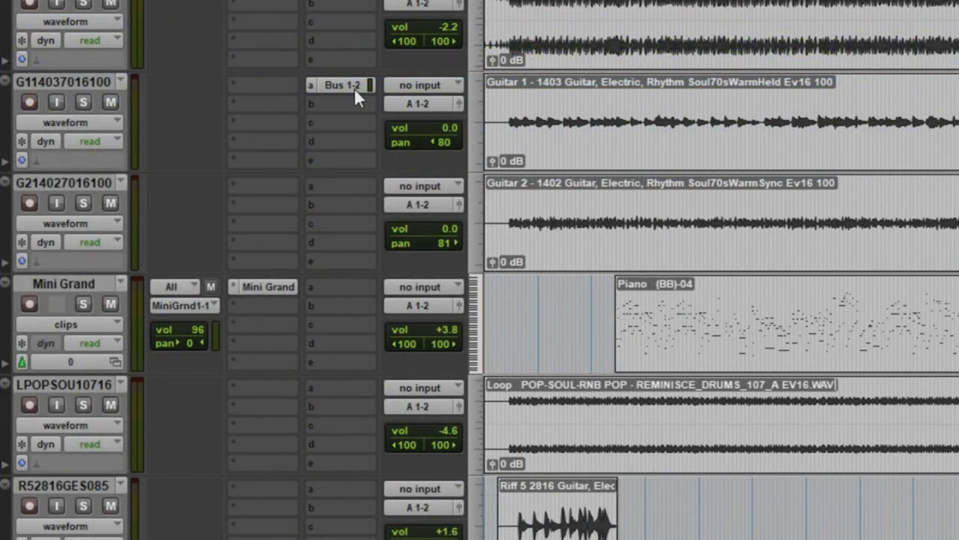
Copy the Bus 1-2 send to Guitar 2 and R52816GES085, raising R52816GES085's send slightly above unity
{"action": "left_click_drag", "start_coordinate": [353, 88], "coordinate": [351, 194]}
{"action": "left_click_drag", "start_coordinate": [353, 188], "coordinate": [344, 489]}
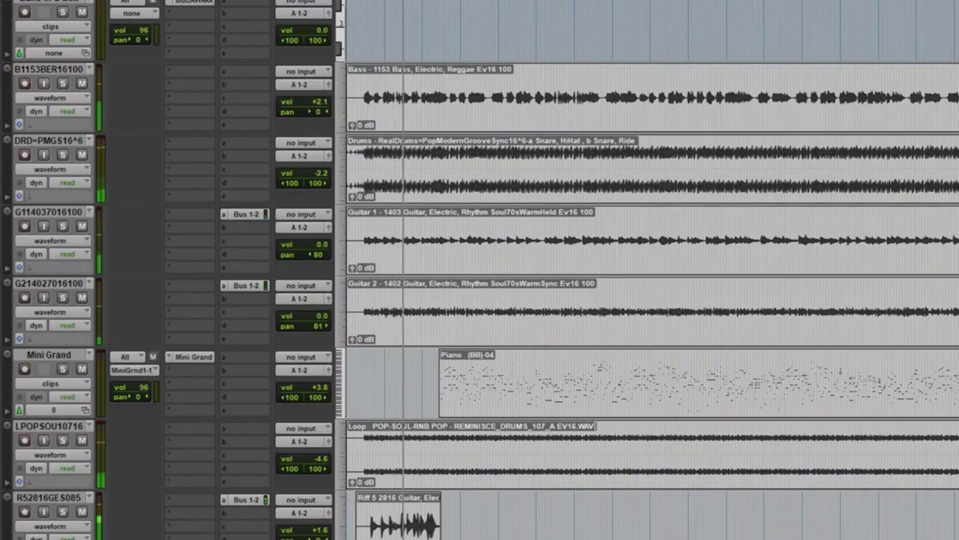
{"action": "left_click", "coordinate": [245, 499]}
{"action": "left_click_drag", "start_coordinate": [486, 221], "coordinate": [487, 214]}
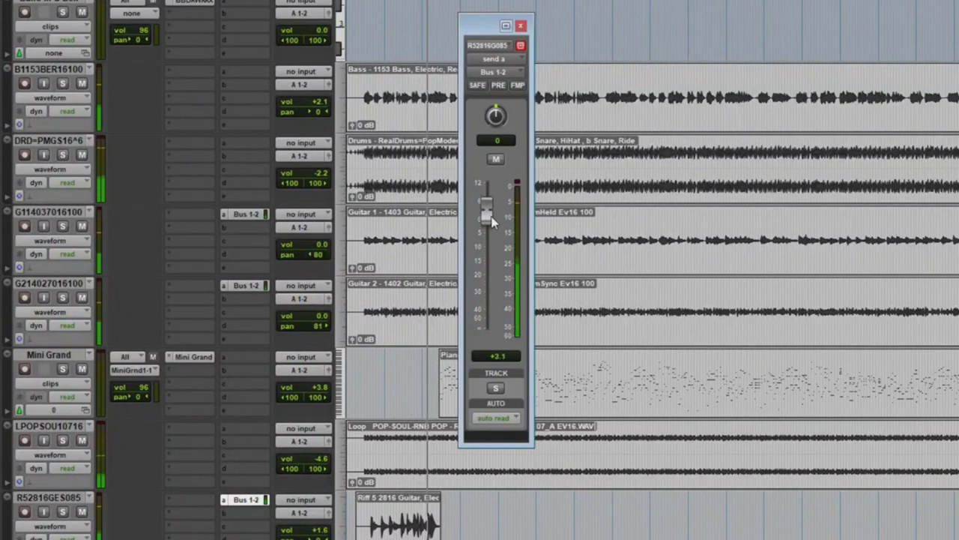
{"action": "left_click", "coordinate": [521, 25]}
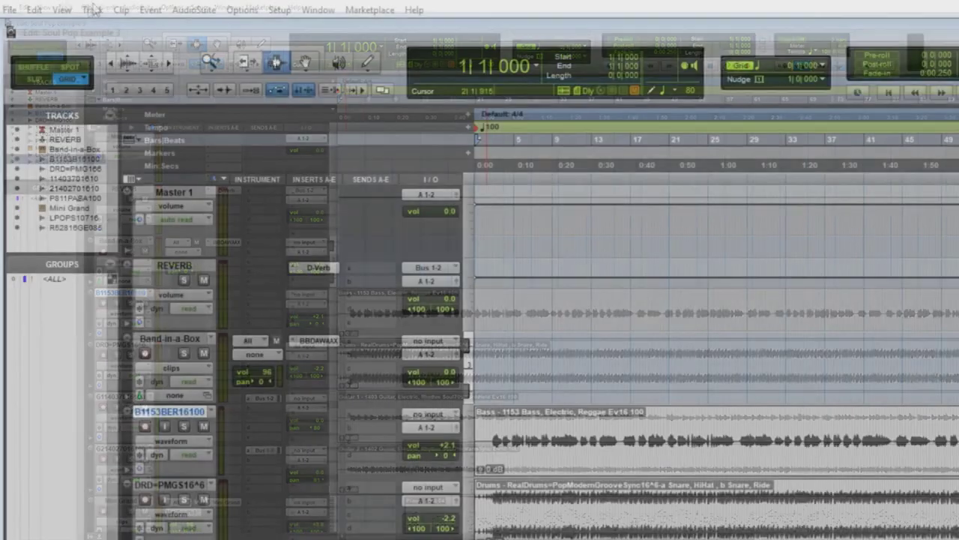
Start a new track and set its channel format to Stereo
{"action": "left_click", "coordinate": [63, 8]}
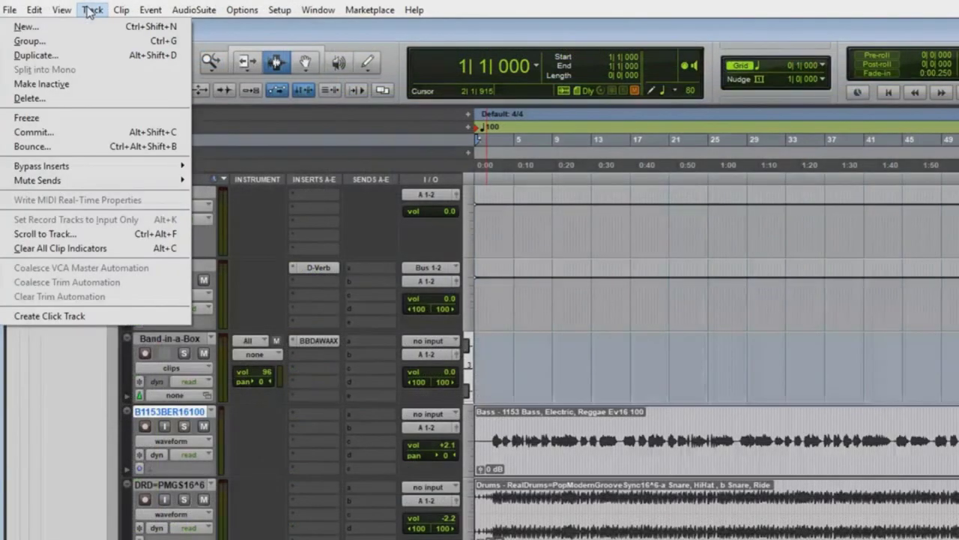
{"action": "left_click", "coordinate": [27, 26]}
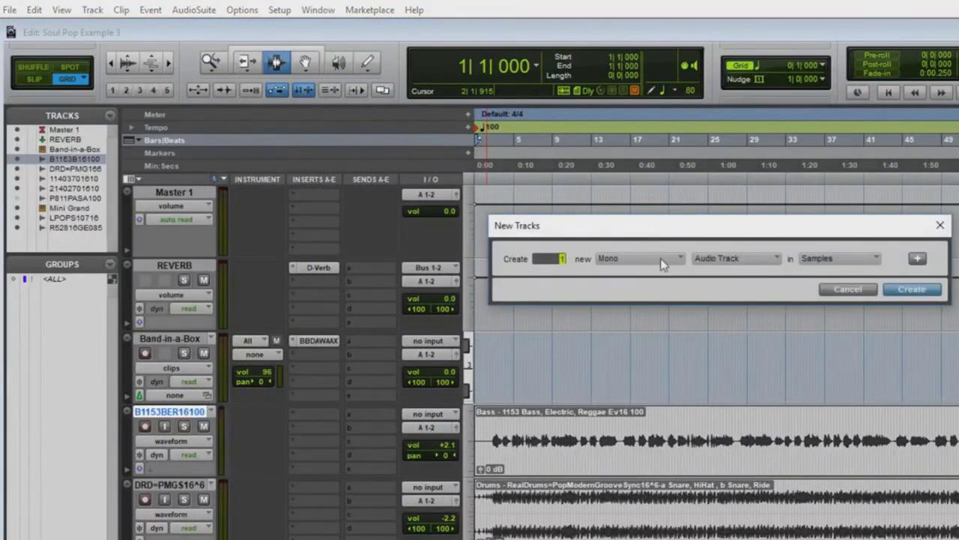
{"action": "left_click", "coordinate": [659, 258]}
{"action": "left_click", "coordinate": [678, 275]}
{"action": "left_click", "coordinate": [730, 258]}
Create the stereo Aux Input track and name it AMP
{"action": "left_click", "coordinate": [755, 276]}
{"action": "left_click", "coordinate": [911, 288]}
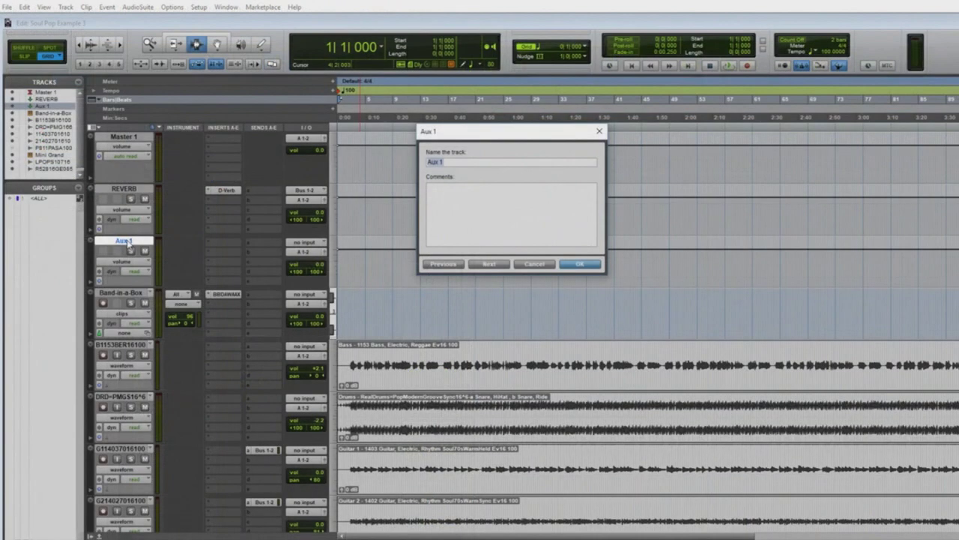
{"action": "type", "text": "AMP"}
{"action": "key", "text": "Return"}
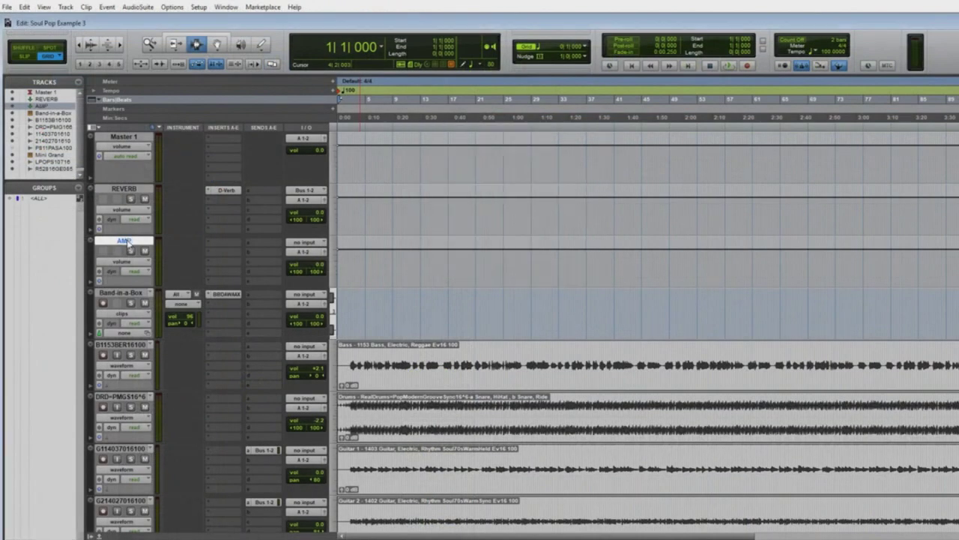
Insert SansAmp PSA-1 on AMP and load the 147 preamp speaker preset
{"action": "left_click", "coordinate": [226, 242]}
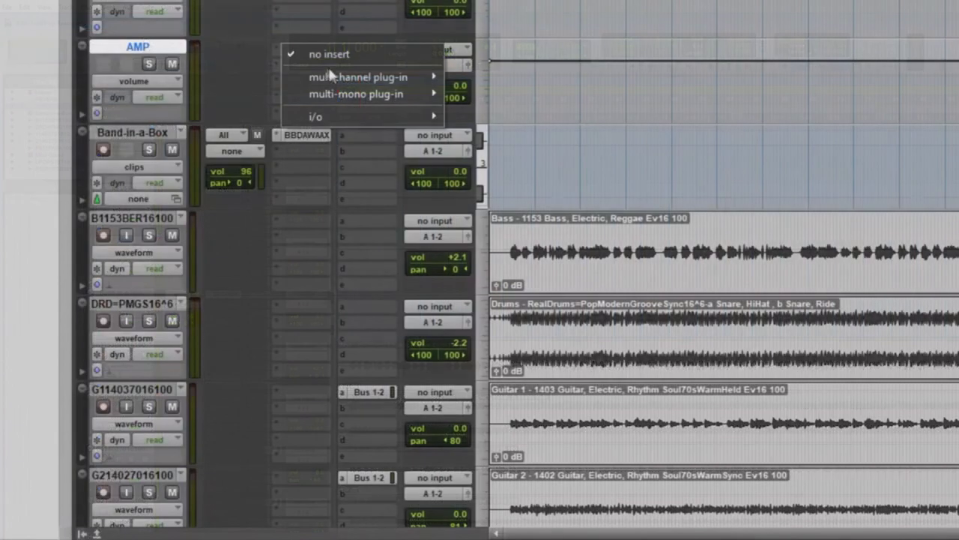
{"action": "mouse_move", "coordinate": [245, 258]}
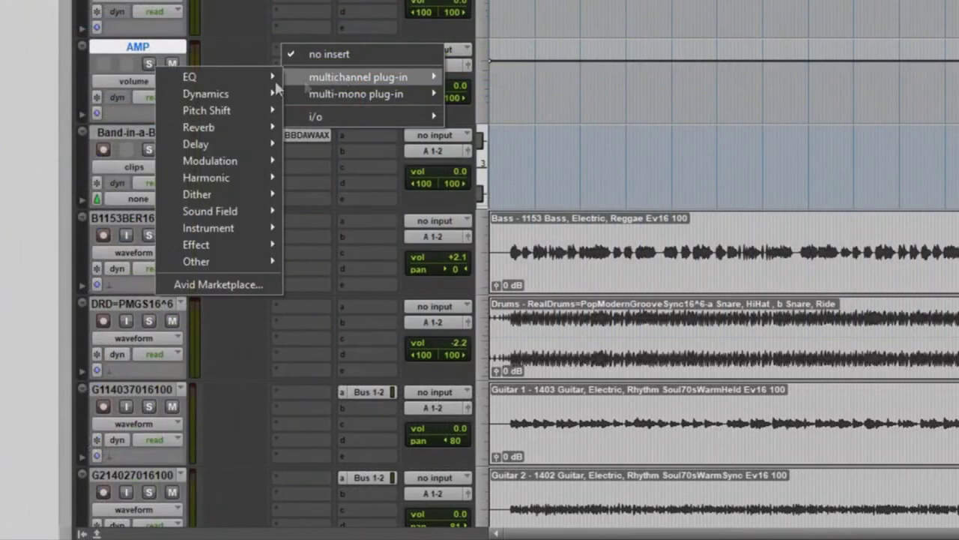
{"action": "mouse_move", "coordinate": [223, 174]}
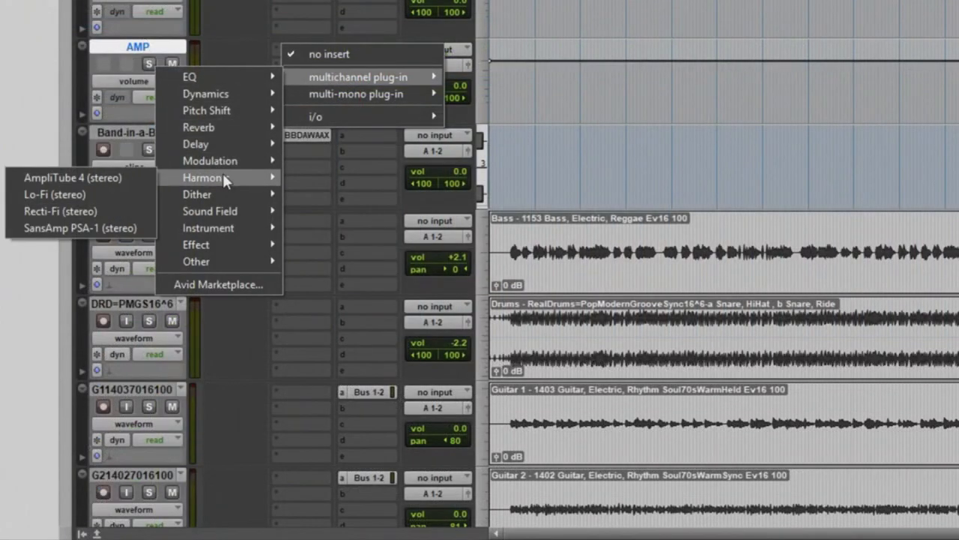
{"action": "left_click", "coordinate": [126, 227]}
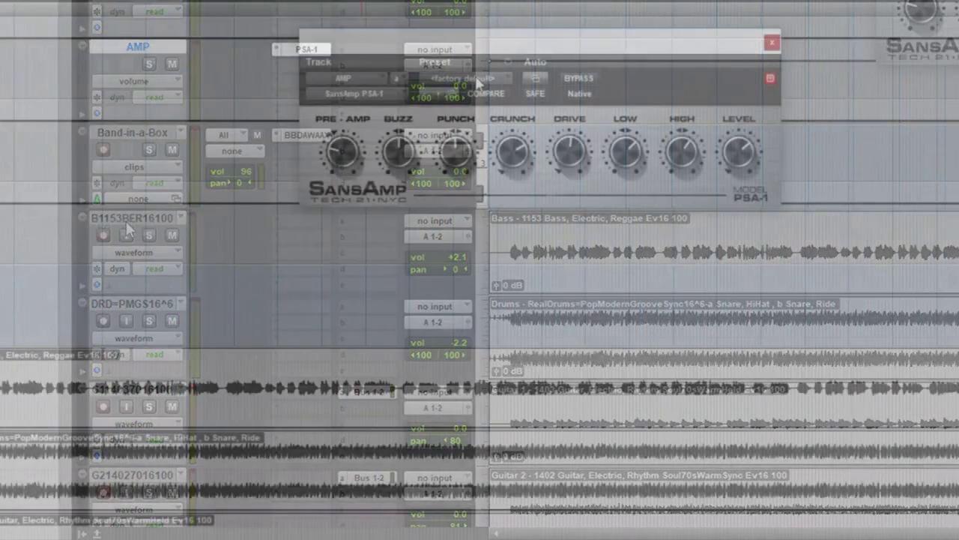
{"action": "left_click", "coordinate": [472, 78]}
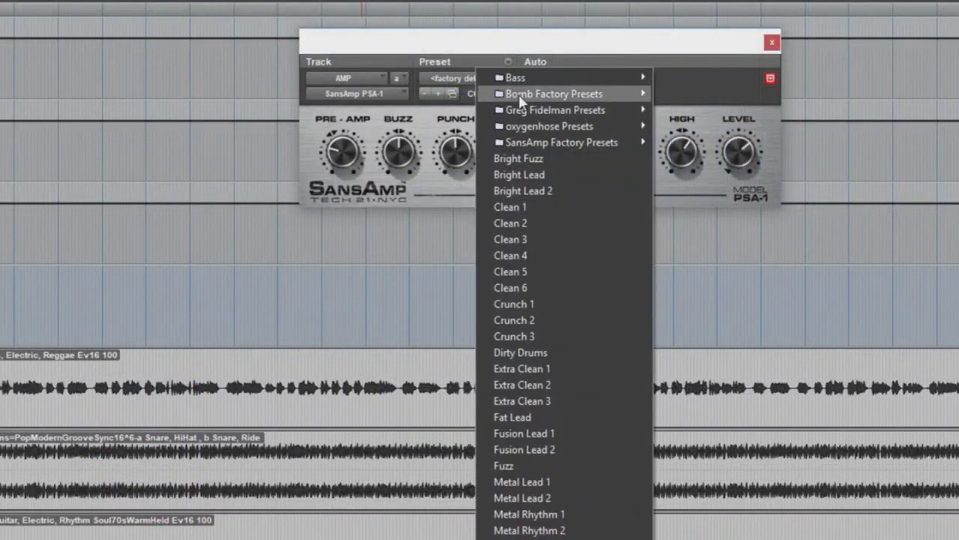
{"action": "mouse_move", "coordinate": [521, 102]}
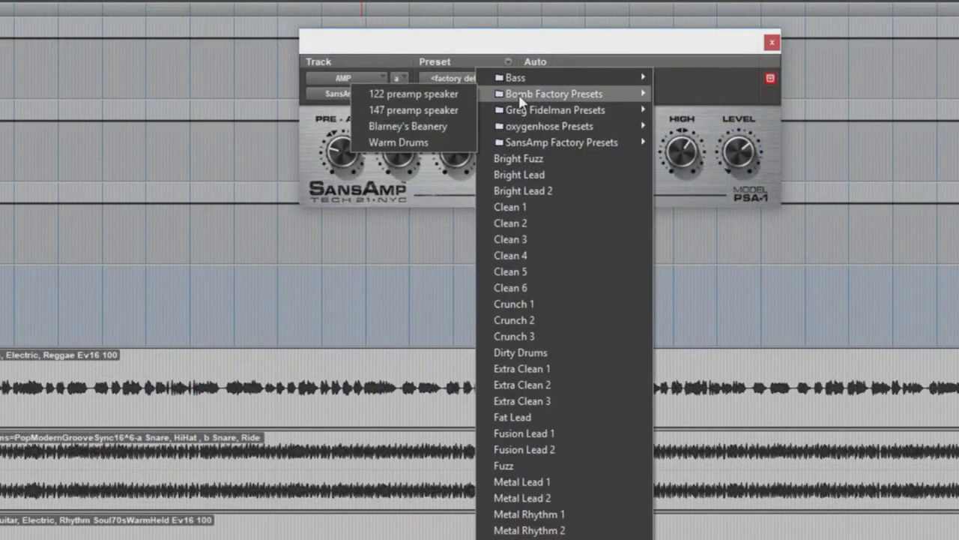
{"action": "left_click", "coordinate": [443, 111]}
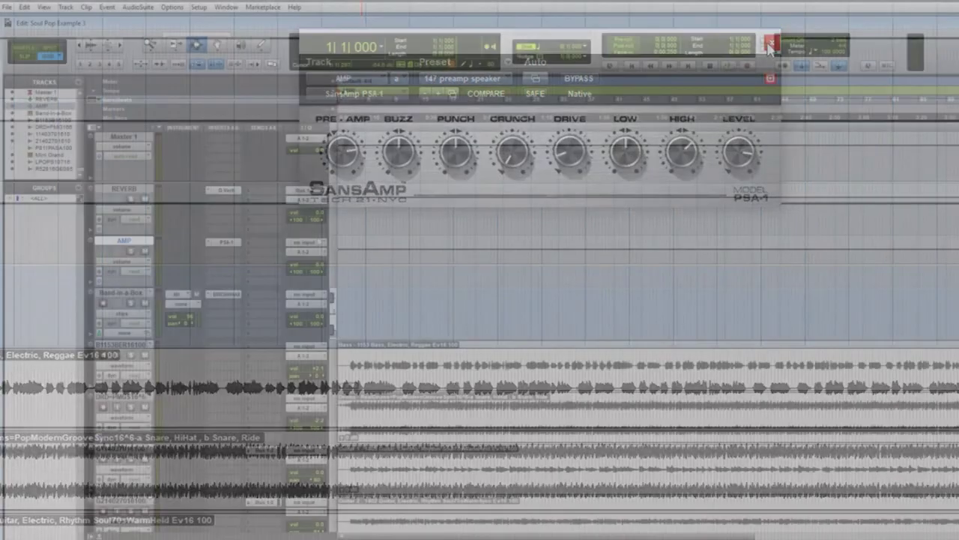
Close the SansAmp window and set the AMP aux's input to Bus 3-4
{"action": "left_click", "coordinate": [772, 43]}
{"action": "left_click", "coordinate": [307, 234]}
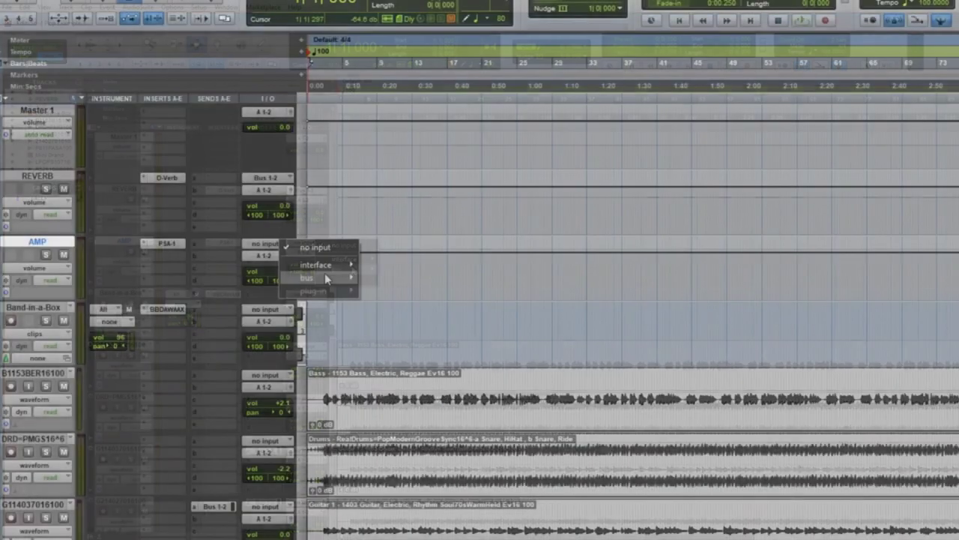
{"action": "mouse_move", "coordinate": [307, 278]}
{"action": "left_click", "coordinate": [238, 290]}
Route the outputs of Guitar 1 and Guitar 2 to Bus 3-4
{"action": "scroll", "coordinate": [235, 292], "scroll_direction": "down", "scroll_amount": 2}
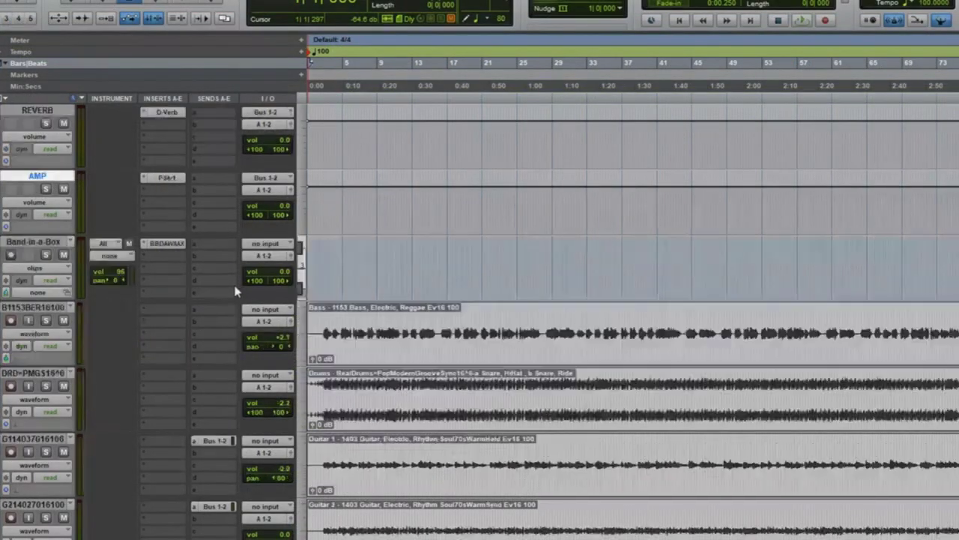
{"action": "left_click", "coordinate": [268, 385]}
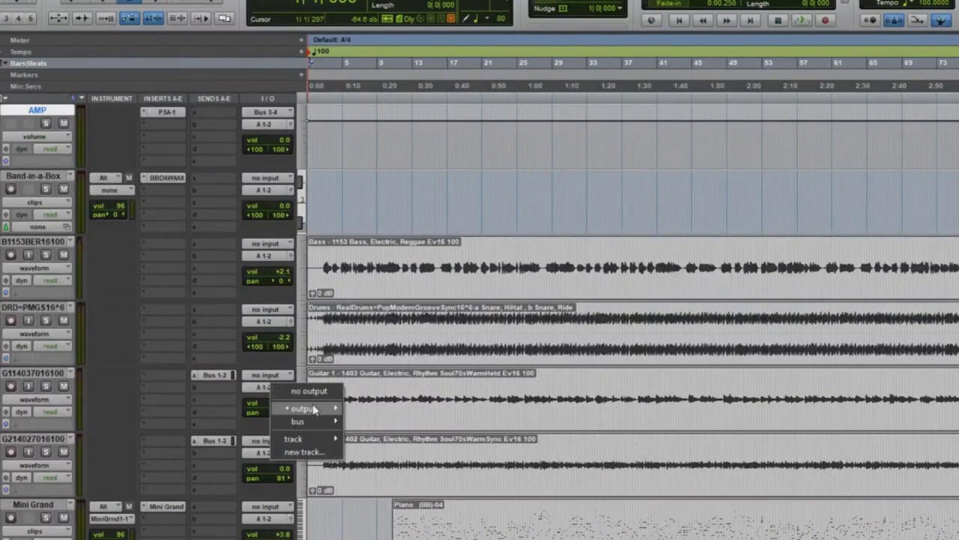
{"action": "mouse_move", "coordinate": [314, 408]}
{"action": "left_click", "coordinate": [225, 48]}
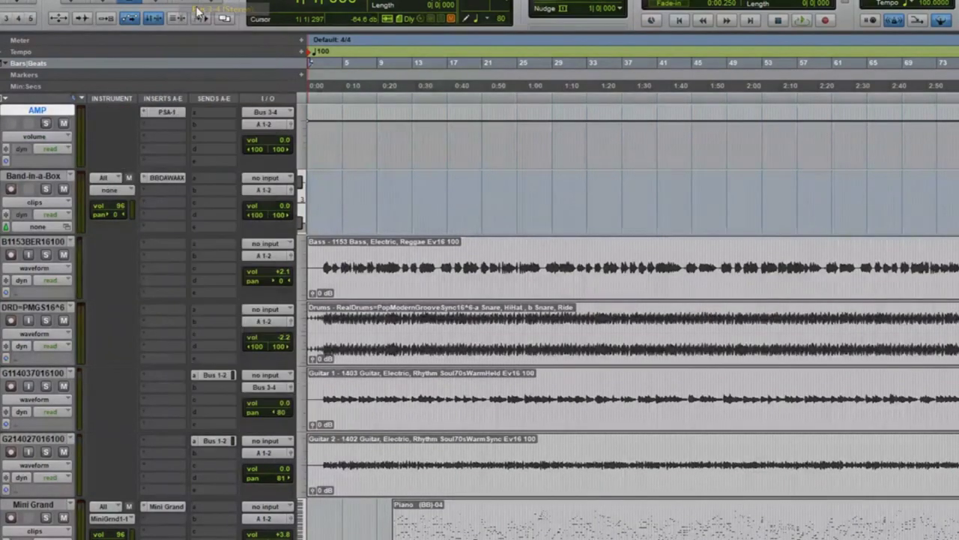
{"action": "left_click", "coordinate": [281, 455]}
{"action": "mouse_move", "coordinate": [310, 488]}
{"action": "left_click", "coordinate": [225, 79]}
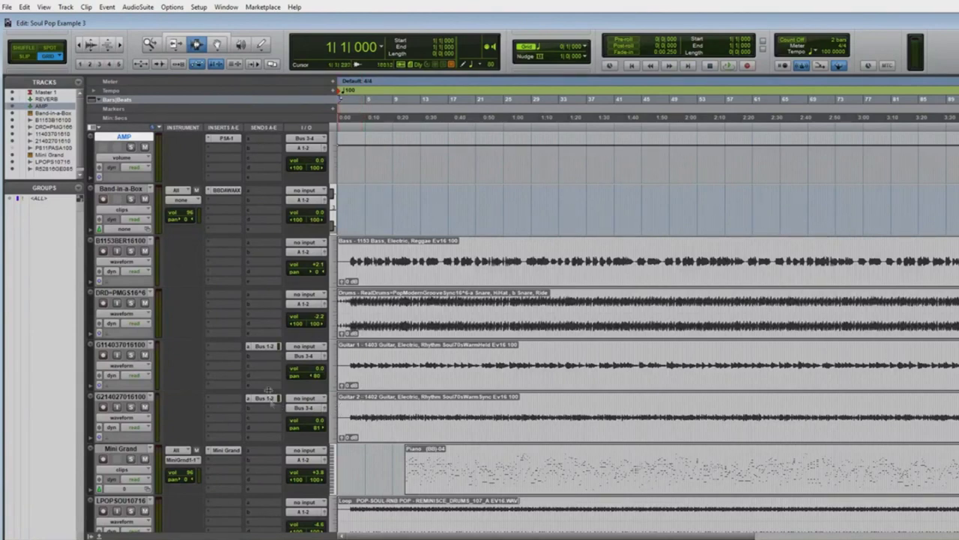
Move Guitar 1's Bus 1-2 reverb send onto AMP and remove Guitar 2's send
{"action": "left_click_drag", "start_coordinate": [270, 353], "coordinate": [274, 143]}
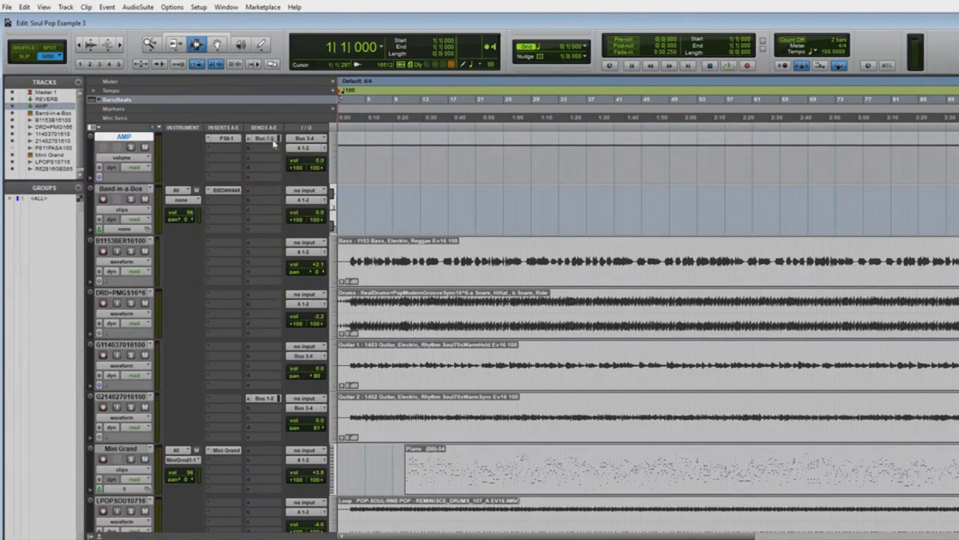
{"action": "left_click", "coordinate": [266, 399]}
{"action": "left_click", "coordinate": [268, 403]}
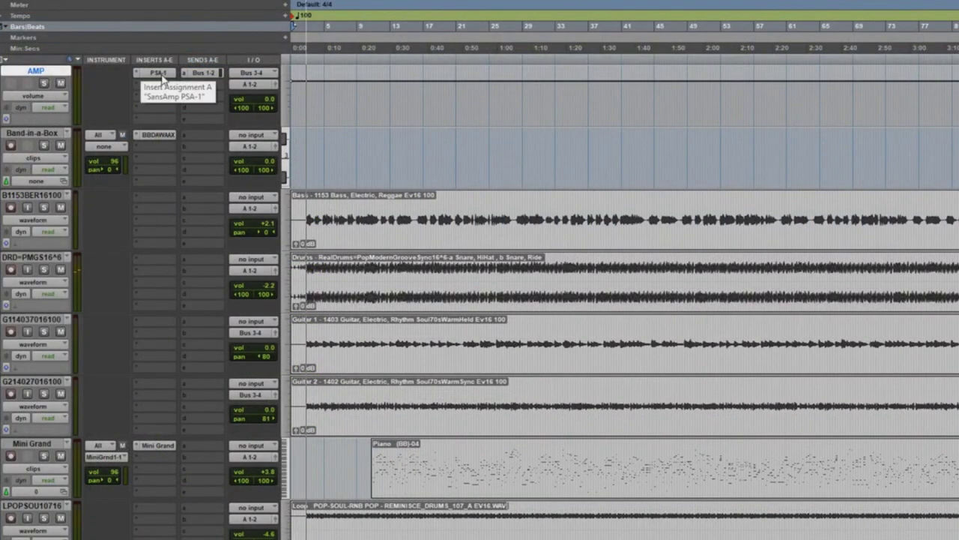
A/B the SansAmp PSA-1 on AMP via bypass, leave it active, and switch to the Mix window
{"action": "left_click", "coordinate": [160, 74]}
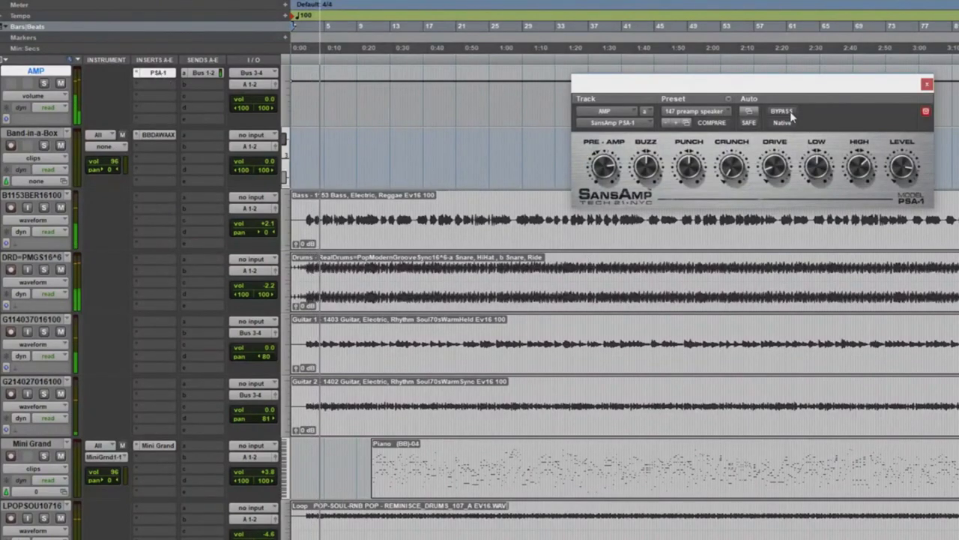
{"action": "left_click", "coordinate": [791, 114]}
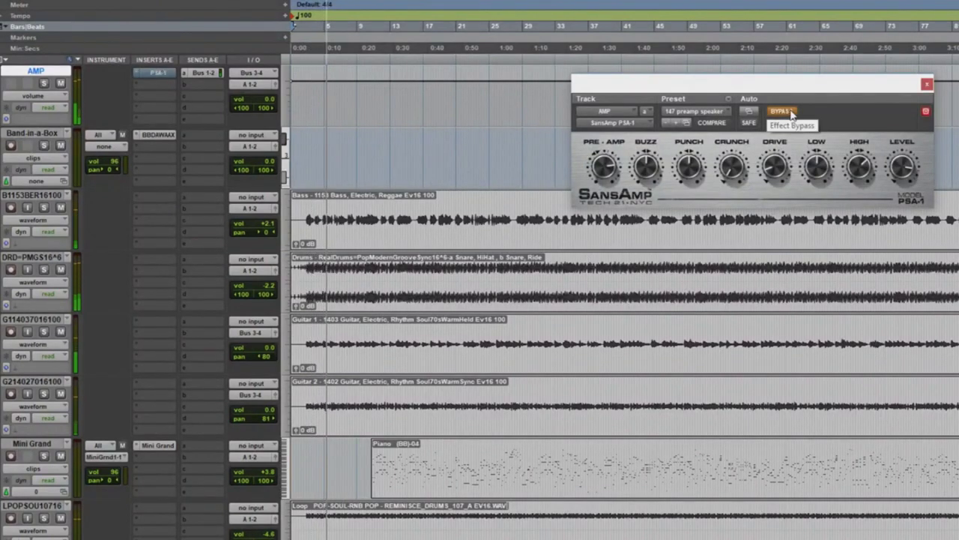
{"action": "left_click", "coordinate": [790, 114]}
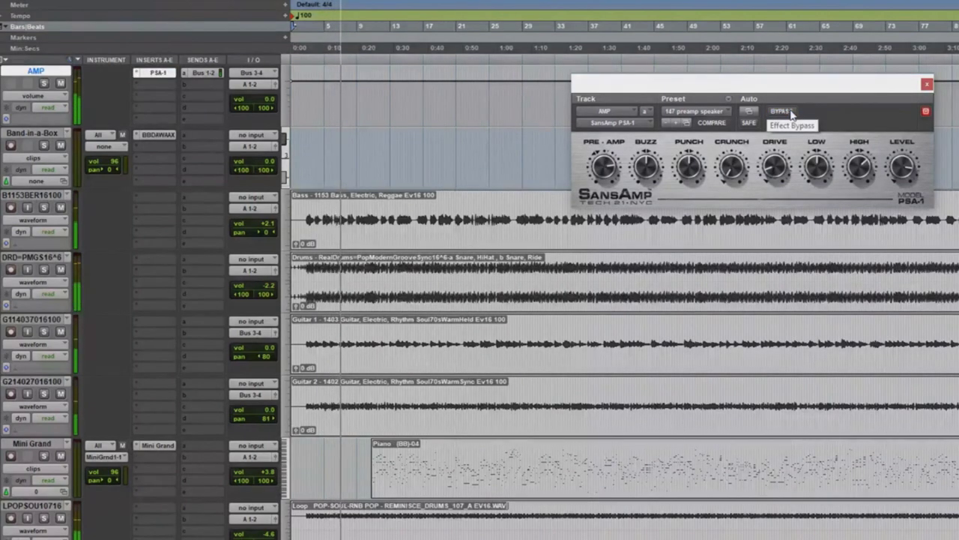
{"action": "left_click", "coordinate": [791, 113]}
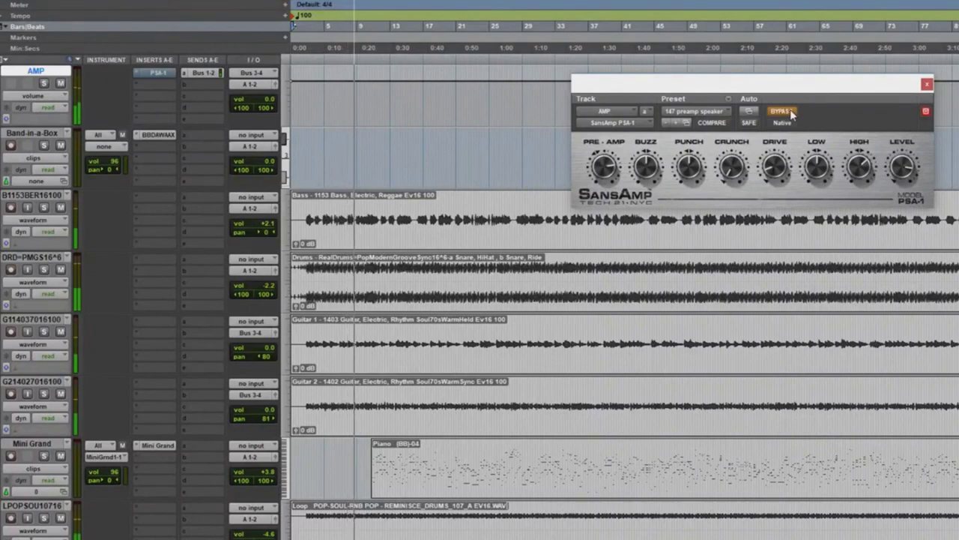
{"action": "left_click", "coordinate": [791, 112]}
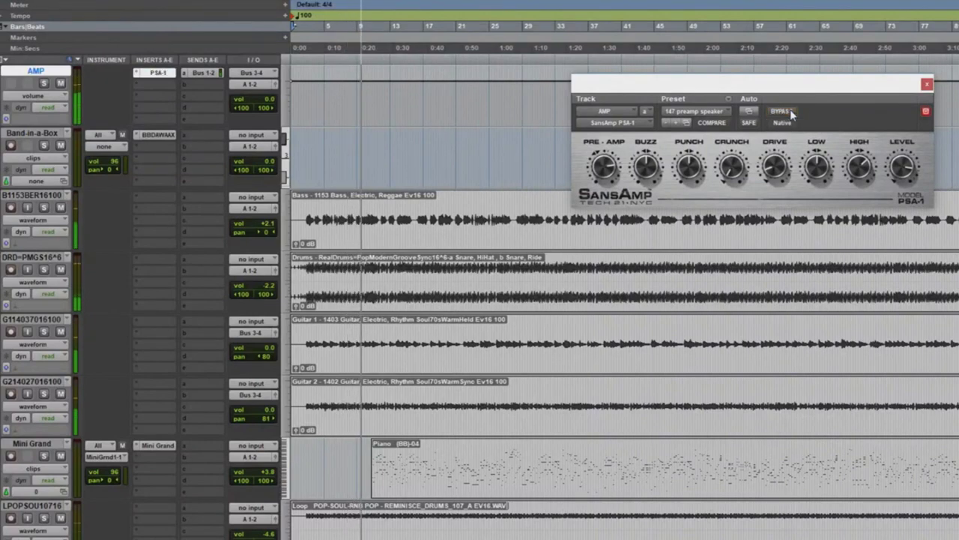
{"action": "left_click", "coordinate": [927, 85]}
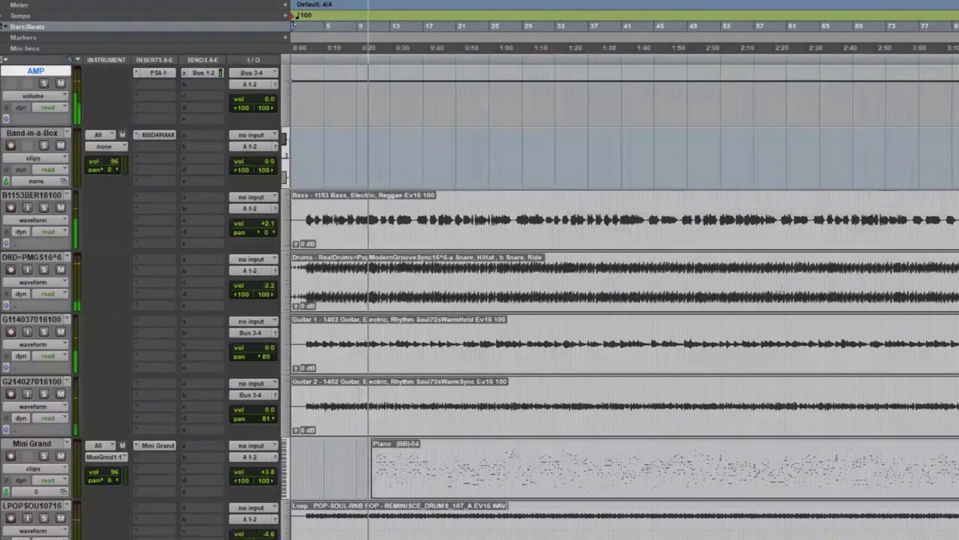
{"action": "key", "text": "ctrl+equal"}
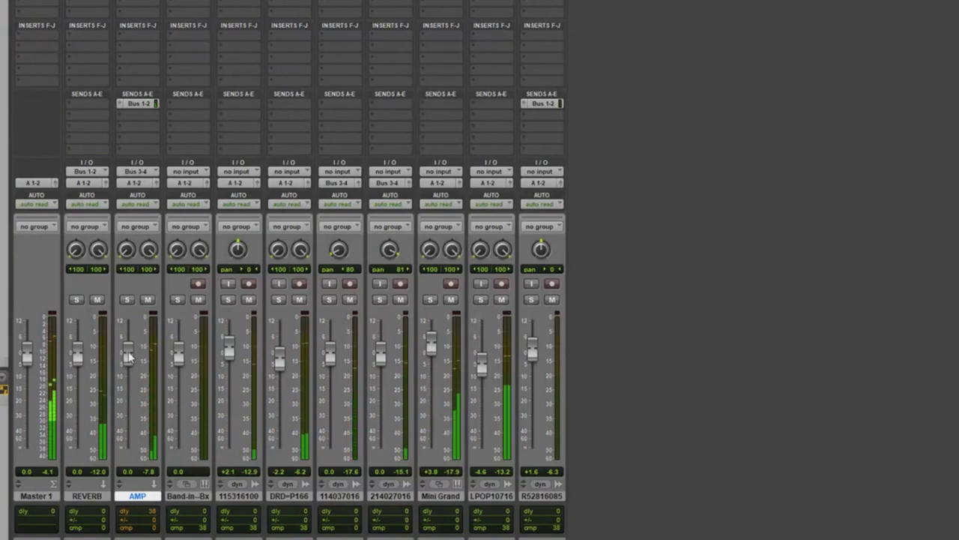
Nudge the AMP channel fader up to about +0.9 dB
{"action": "mouse_move", "coordinate": [131, 357]}
{"action": "left_mouse_down"}
{"action": "mouse_move", "coordinate": [133, 344]}
{"action": "mouse_move", "coordinate": [133, 357]}
{"action": "left_mouse_up"}
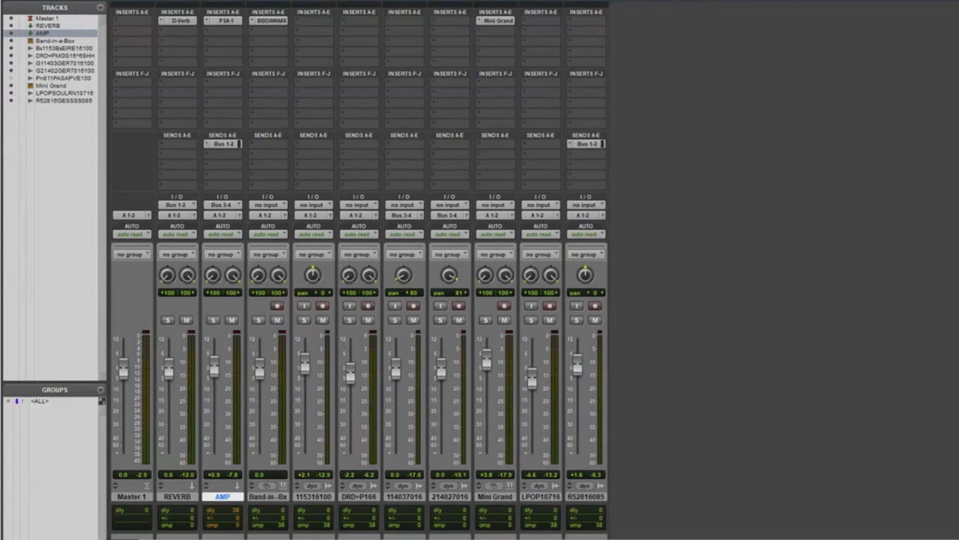
Create group BDGGL with Bass, Drums, Guitar 1, Guitar 2 and Loop, leaving out AMP
{"action": "left_click", "coordinate": [101, 393]}
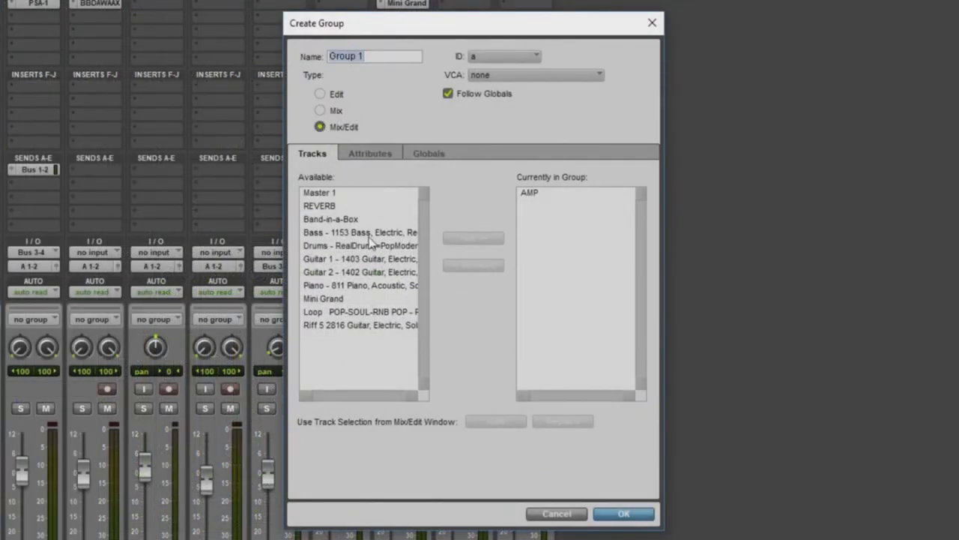
{"action": "left_click", "coordinate": [368, 236]}
{"action": "left_click", "coordinate": [369, 248], "text": "shift"}
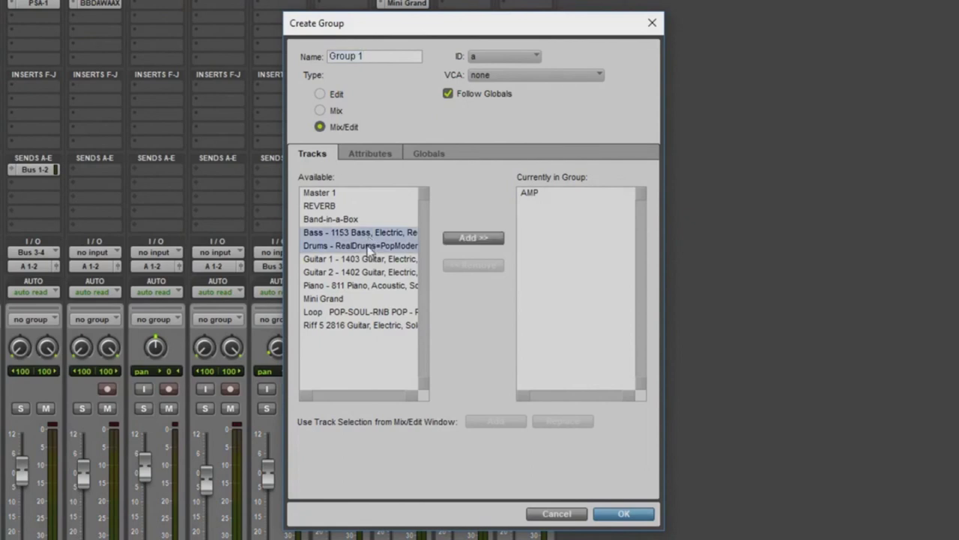
{"action": "left_click", "coordinate": [369, 259], "text": "shift"}
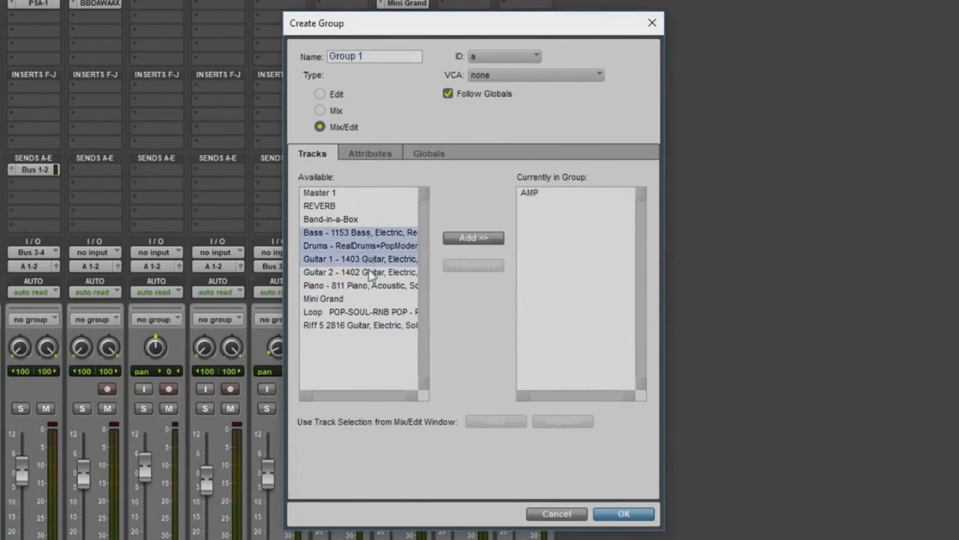
{"action": "left_click", "coordinate": [369, 274], "text": "shift"}
{"action": "left_click", "coordinate": [371, 310], "text": "ctrl"}
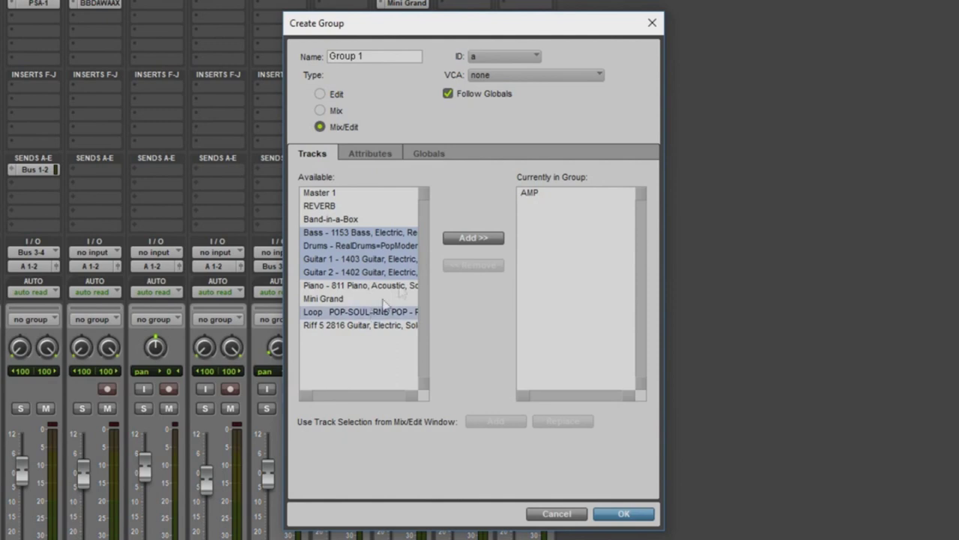
{"action": "left_click", "coordinate": [474, 238]}
{"action": "left_click", "coordinate": [529, 192]}
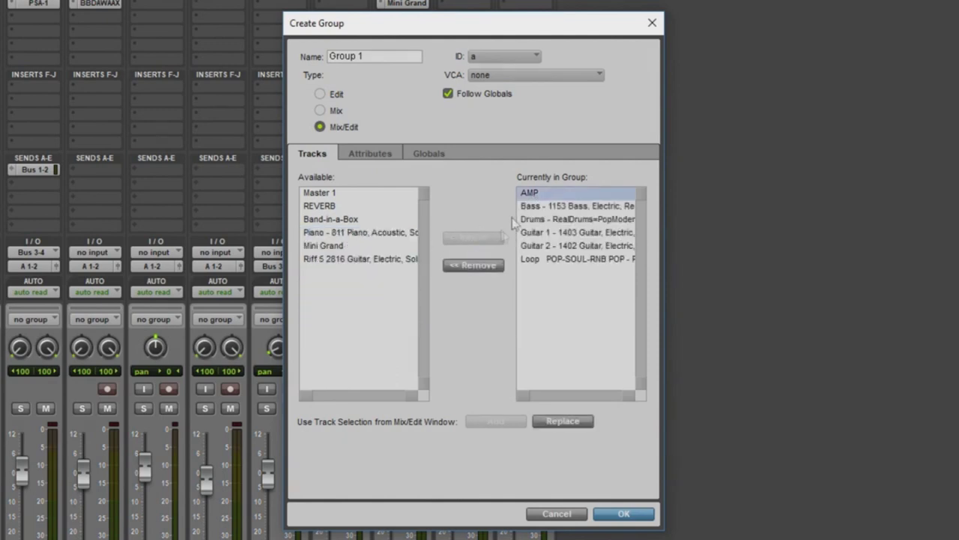
{"action": "left_click", "coordinate": [474, 265]}
{"action": "type", "text": "BD"}
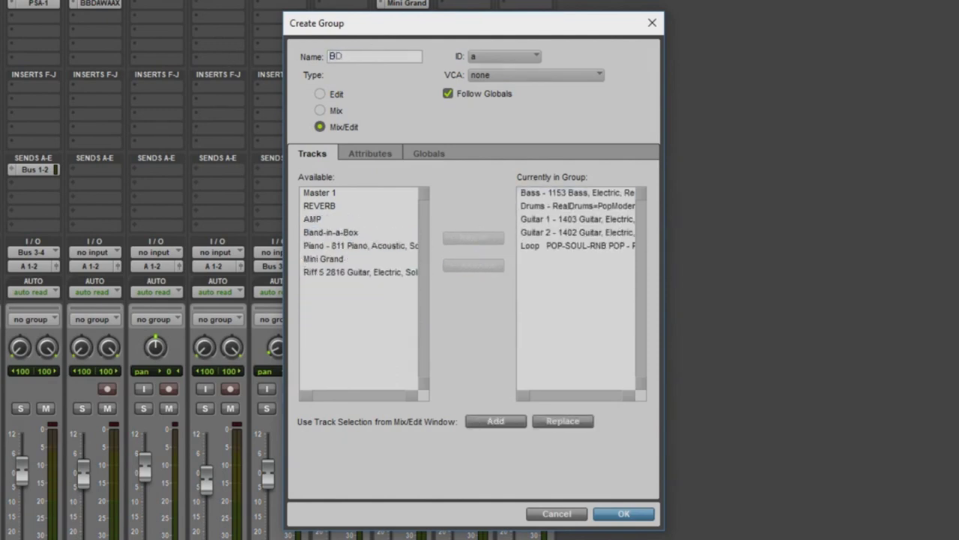
{"action": "type", "text": "GGL"}
{"action": "left_click", "coordinate": [622, 514]}
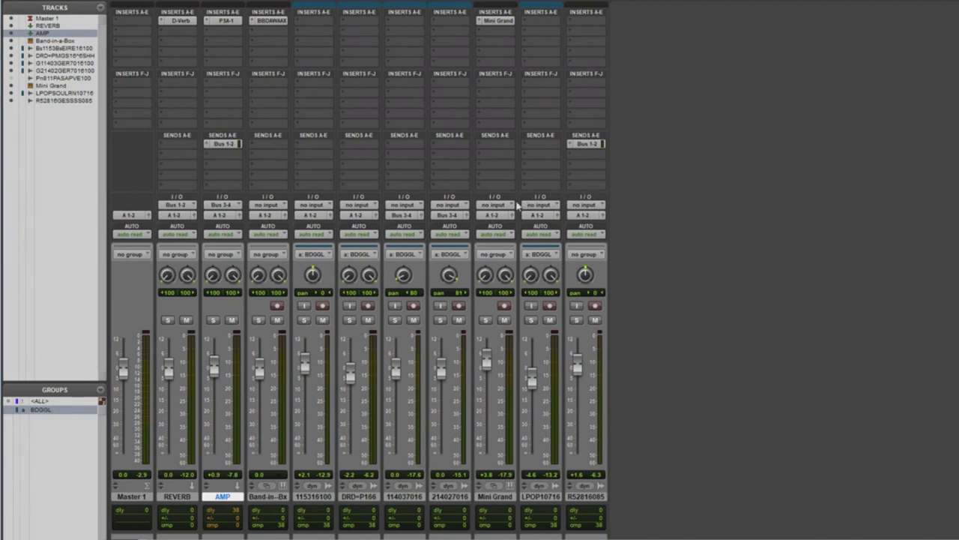
Set the BDGGL tracks to write automation, show the Transport window, and start playback
{"action": "left_click", "coordinate": [346, 233]}
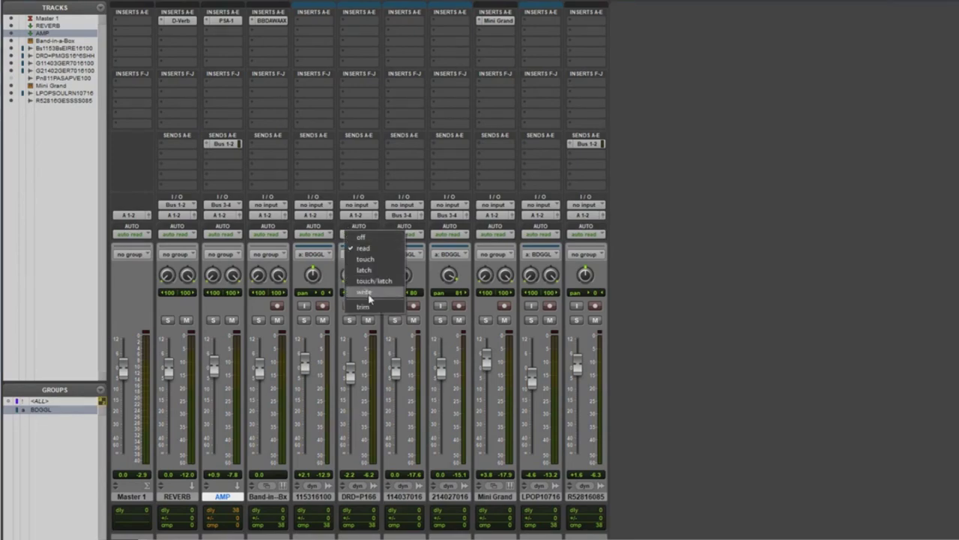
{"action": "left_click", "coordinate": [363, 292]}
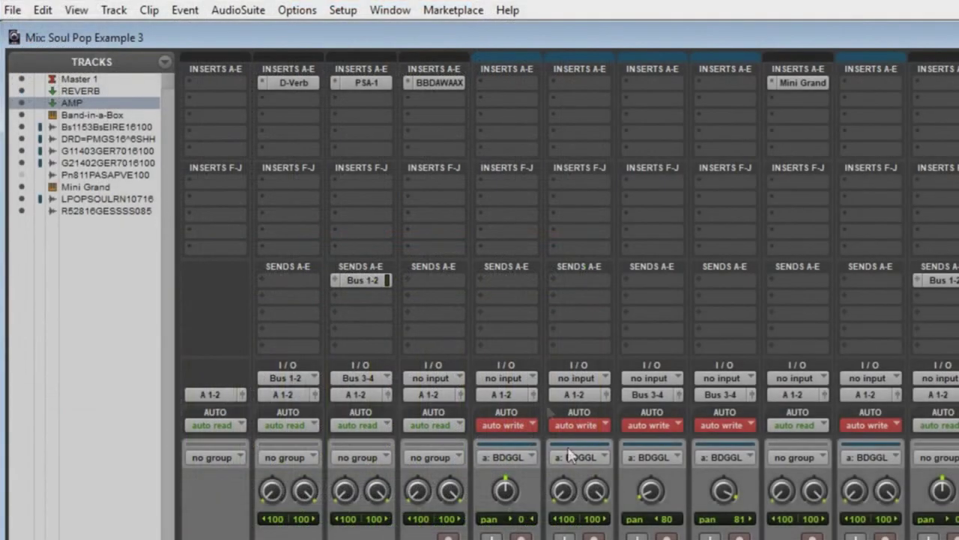
{"action": "left_click", "coordinate": [391, 10]}
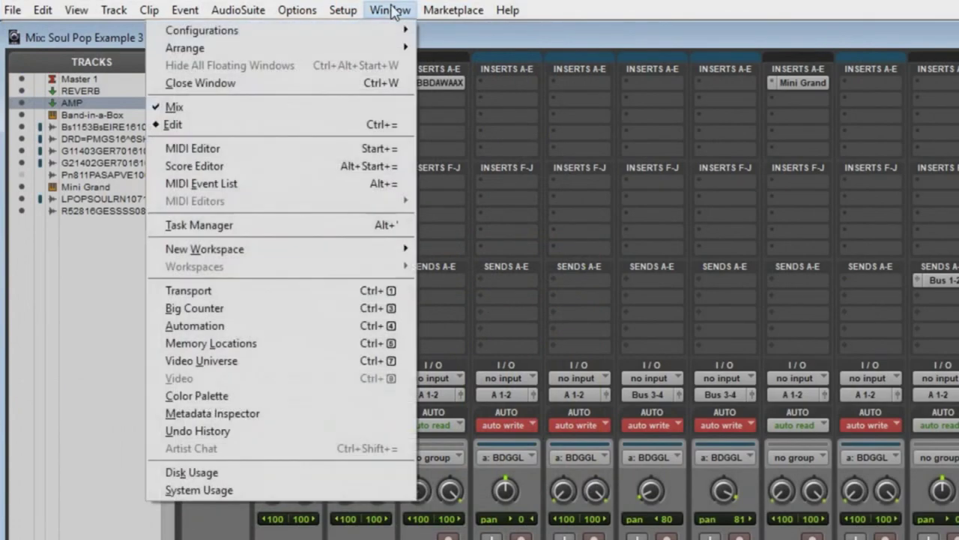
{"action": "left_click", "coordinate": [351, 290]}
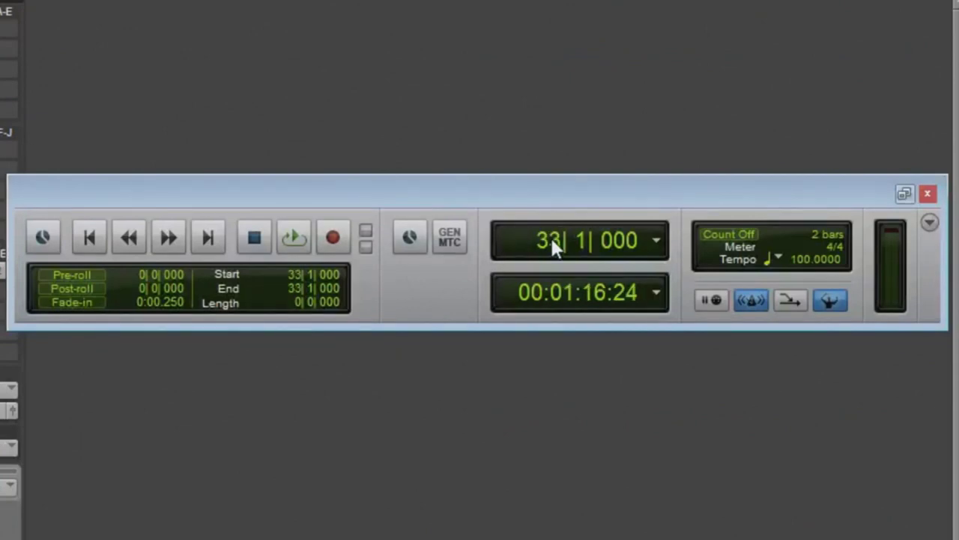
{"action": "left_click", "coordinate": [288, 238]}
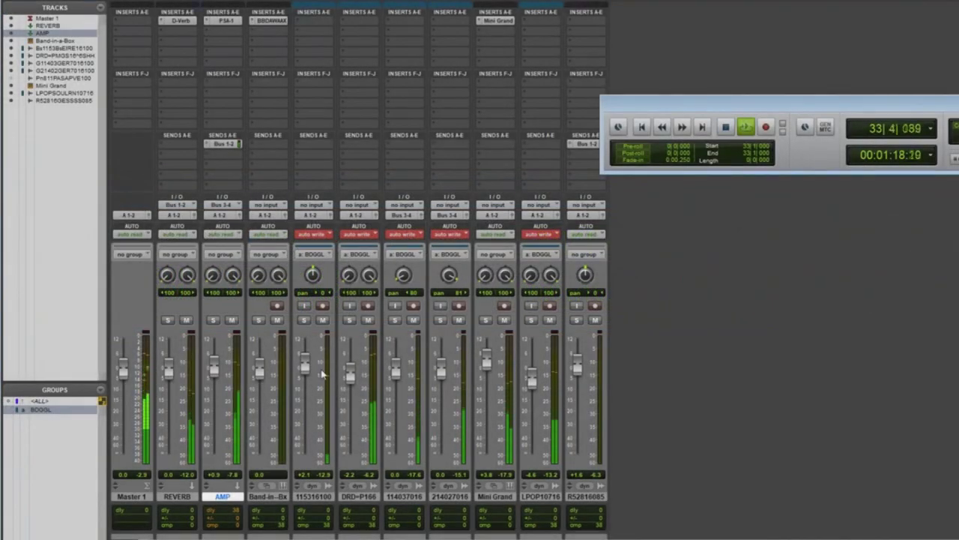
Pull the grouped faders down to near silence, bring them back up, then stop playback
{"action": "left_click_drag", "start_coordinate": [305, 366], "coordinate": [307, 376]}
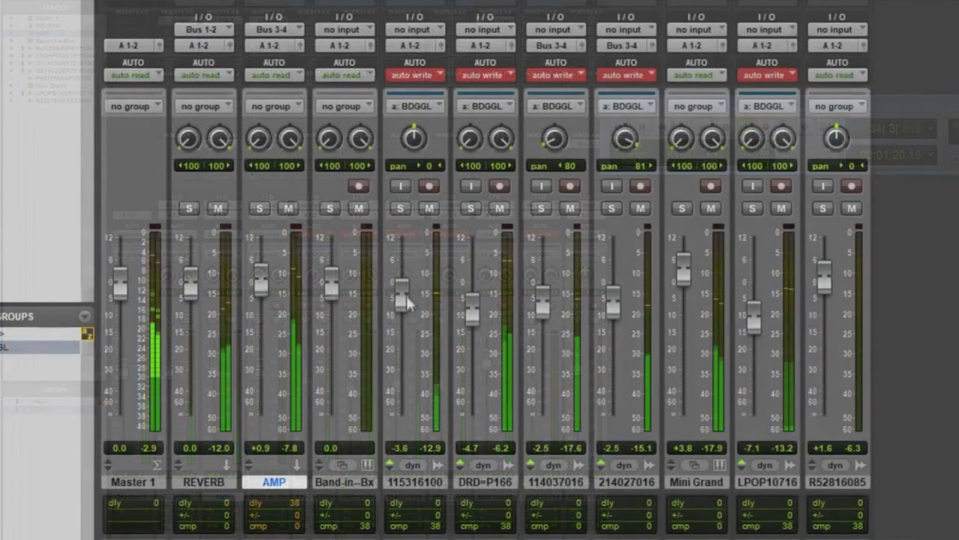
{"action": "left_click_drag", "start_coordinate": [407, 295], "coordinate": [422, 421]}
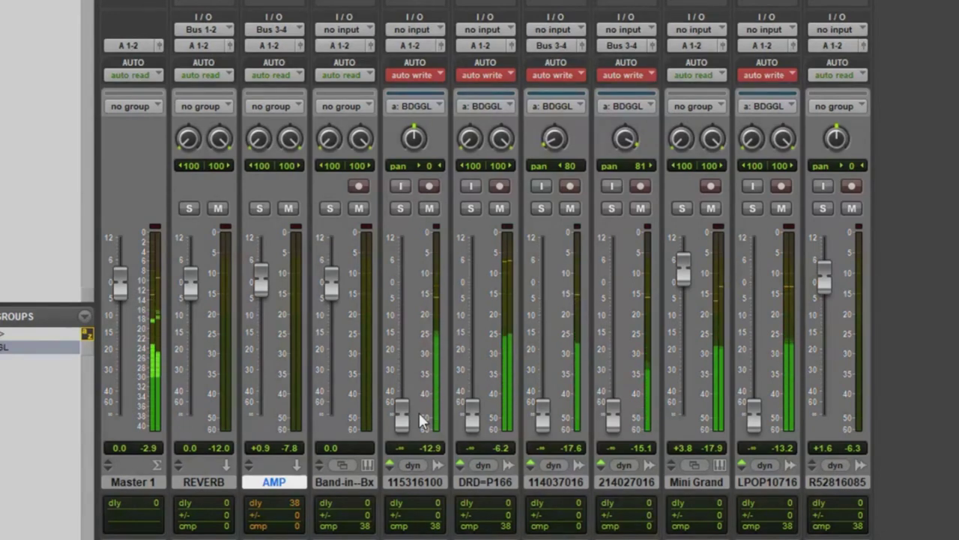
{"action": "left_click_drag", "start_coordinate": [420, 420], "coordinate": [408, 279]}
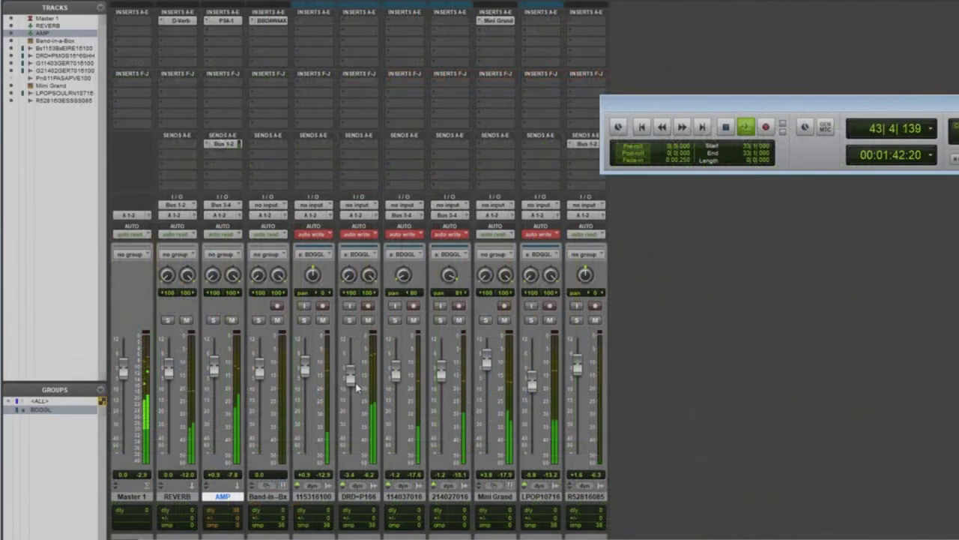
{"action": "key", "text": "space"}
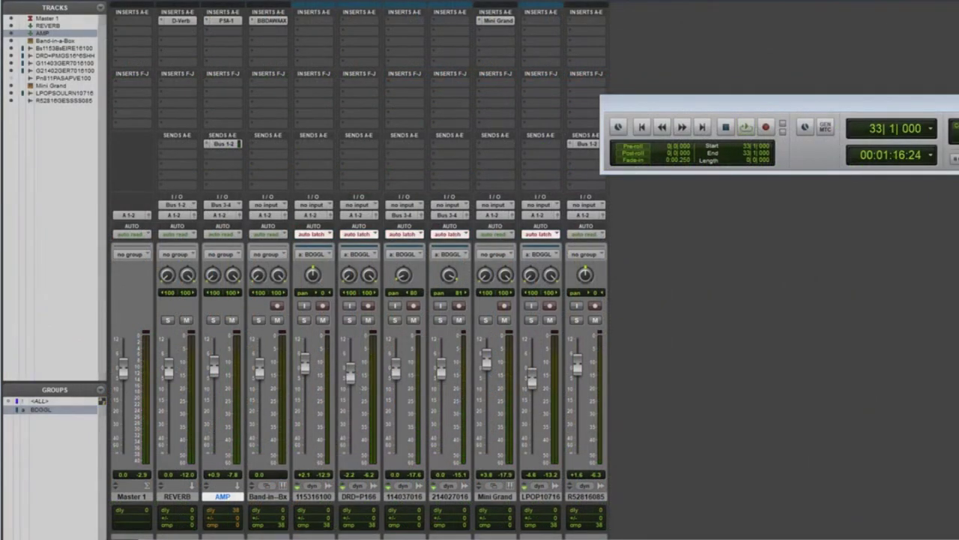
Close Transport and show volume automation on the grouped tracks in the Edit window
{"action": "key", "text": "ctrl+1"}
{"action": "key", "text": "ctrl+equal"}
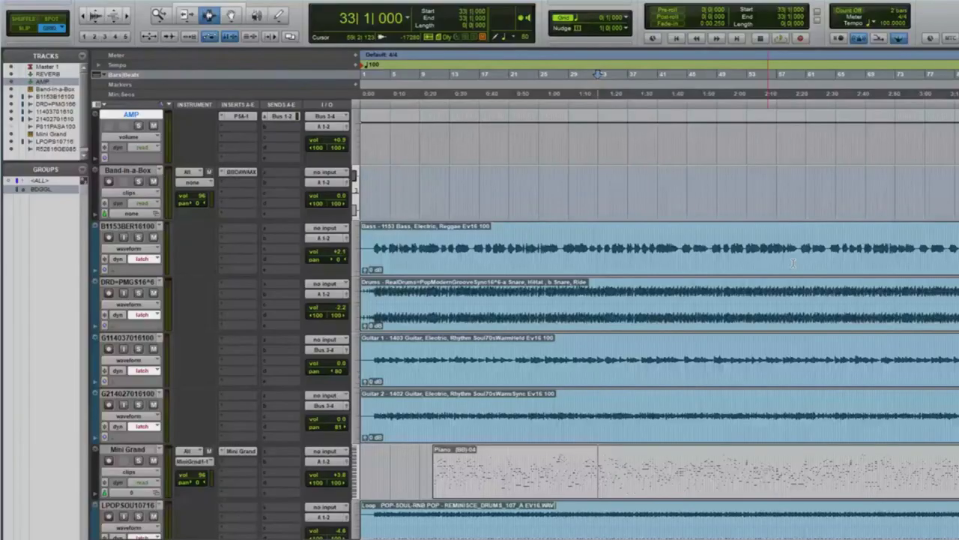
{"action": "left_click", "coordinate": [132, 250]}
{"action": "left_click", "coordinate": [155, 307], "text": "alt"}
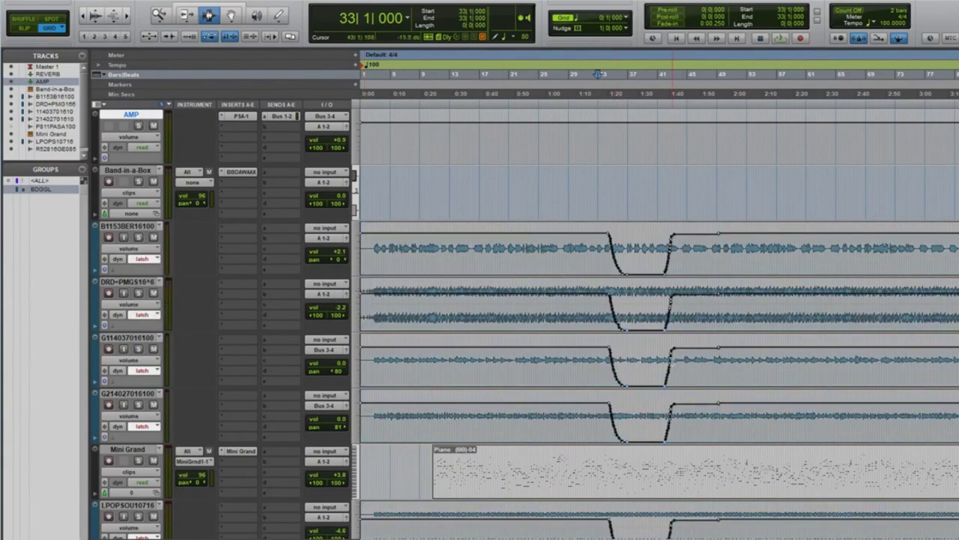
Select bars 29 to 48, undo and redo the dip, then play from the start
{"action": "scroll", "coordinate": [480, 315], "scroll_direction": "down", "scroll_amount": 1}
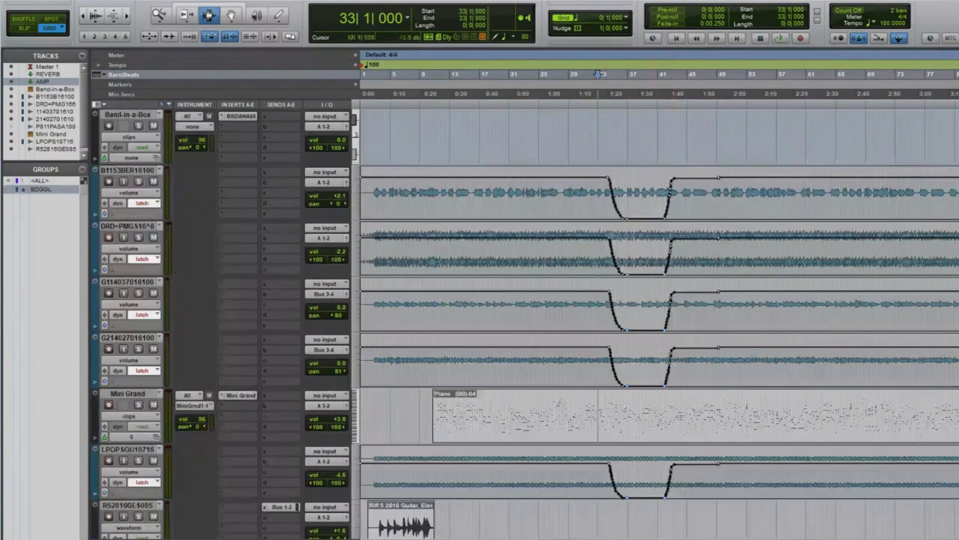
{"action": "left_click_drag", "start_coordinate": [574, 235], "coordinate": [711, 236]}
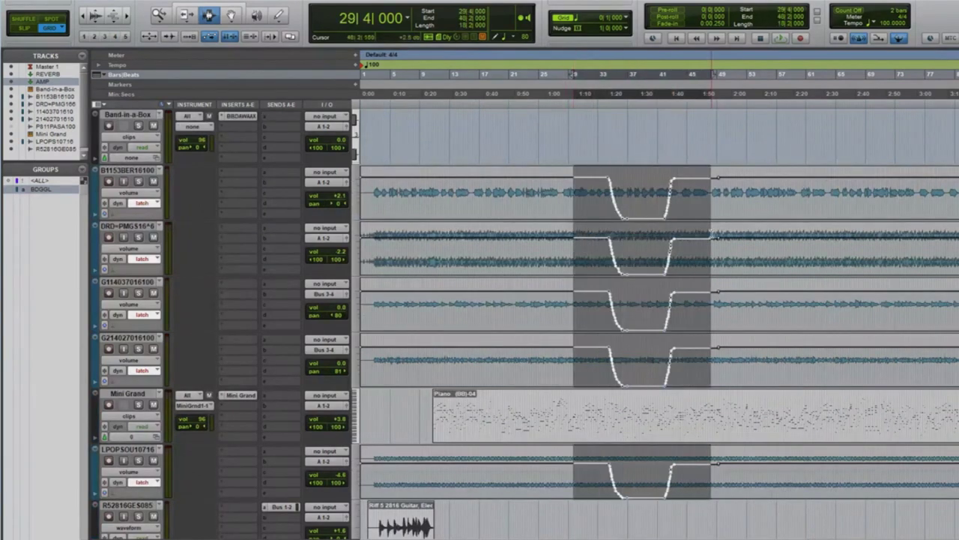
{"action": "key", "text": "ctrl+z"}
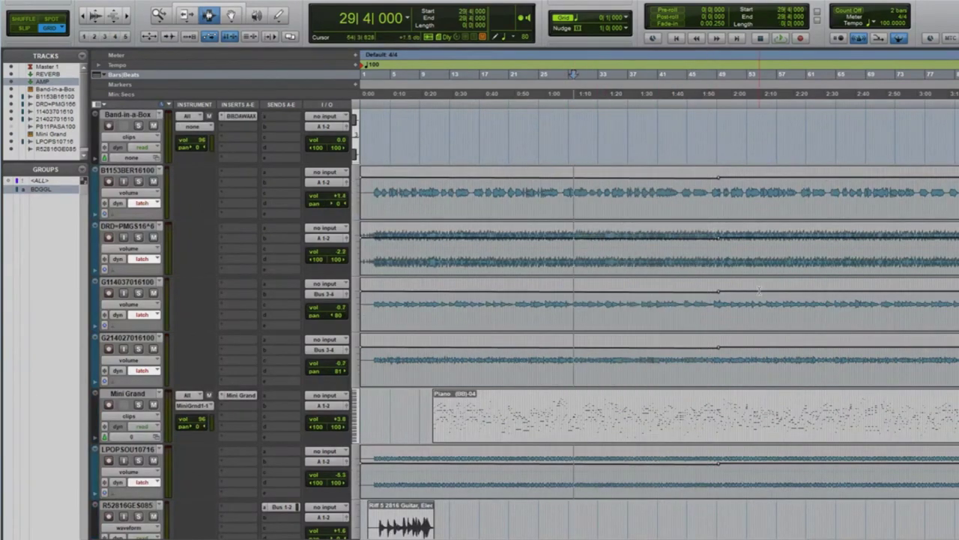
{"action": "key", "text": "ctrl+shift+z"}
{"action": "key", "text": "Return"}
{"action": "key", "text": "space"}
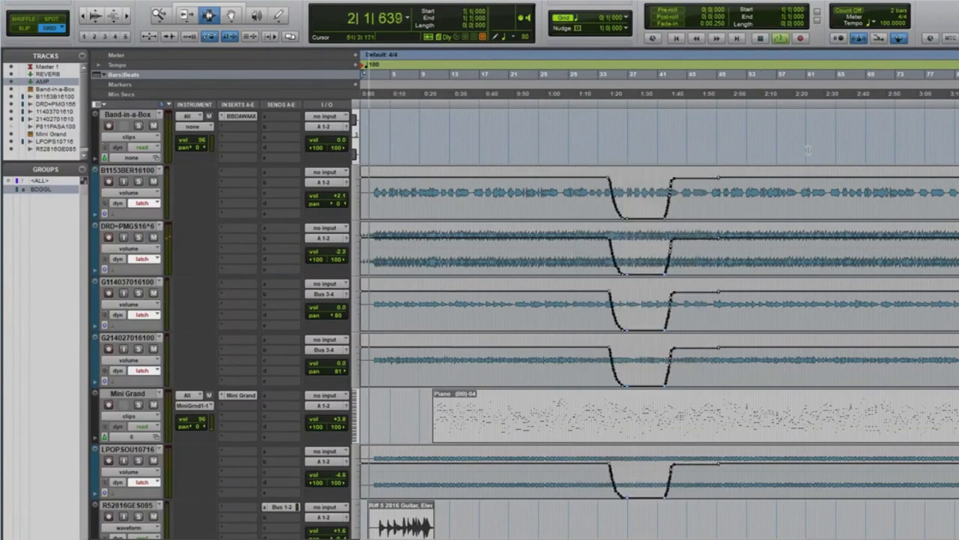